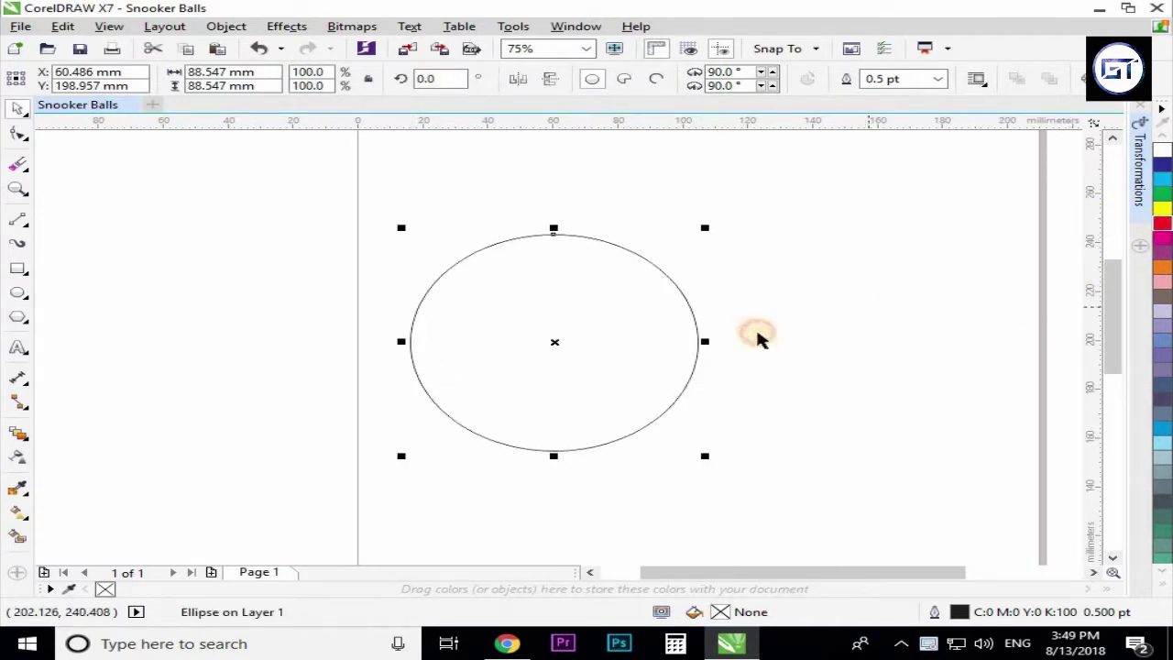
Step: Fill the circle with red (C0 M100 Y100 K0) and remove its outline
click(1162, 226)
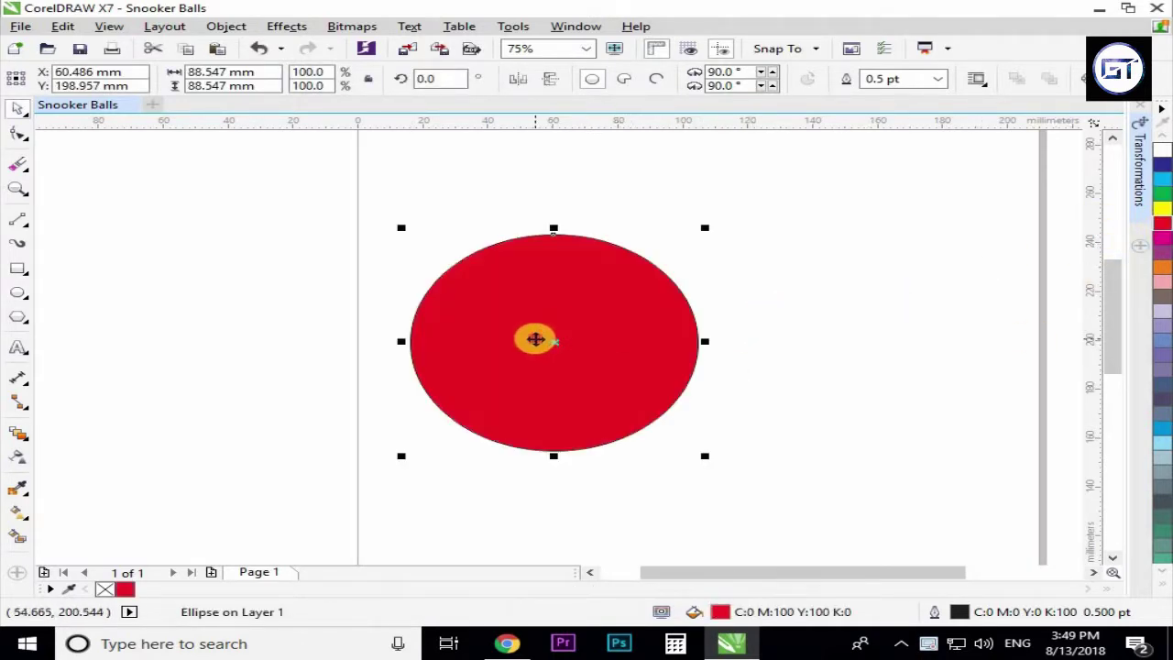
right_click(103, 589)
click(275, 392)
click(608, 351)
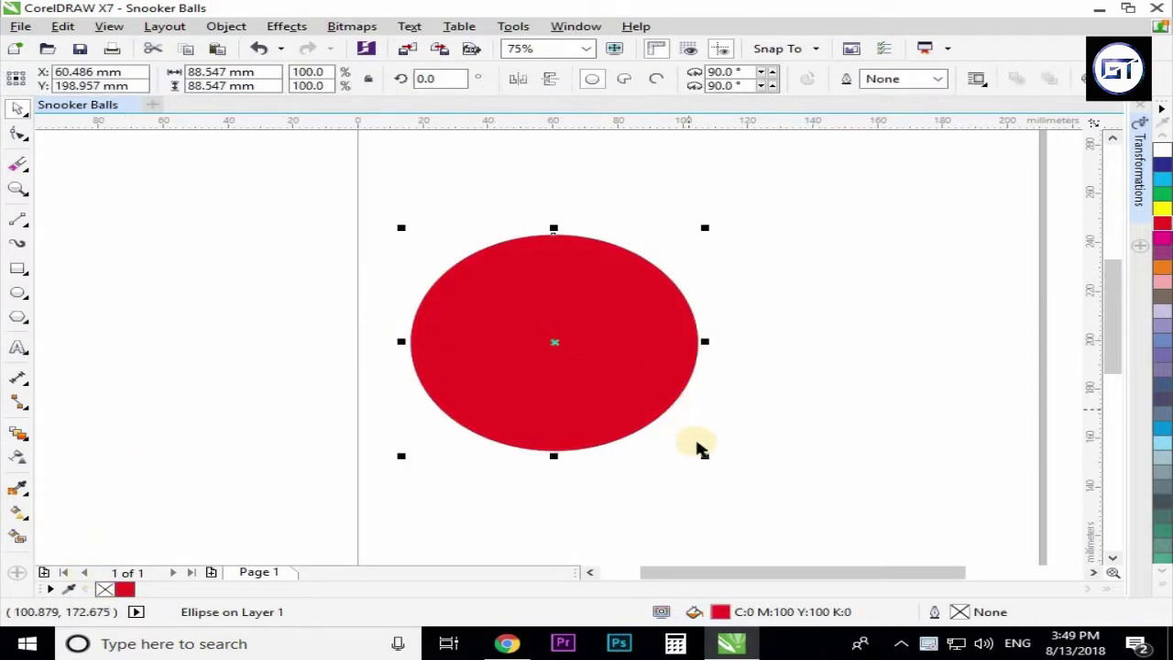
drag(703, 454, 639, 448)
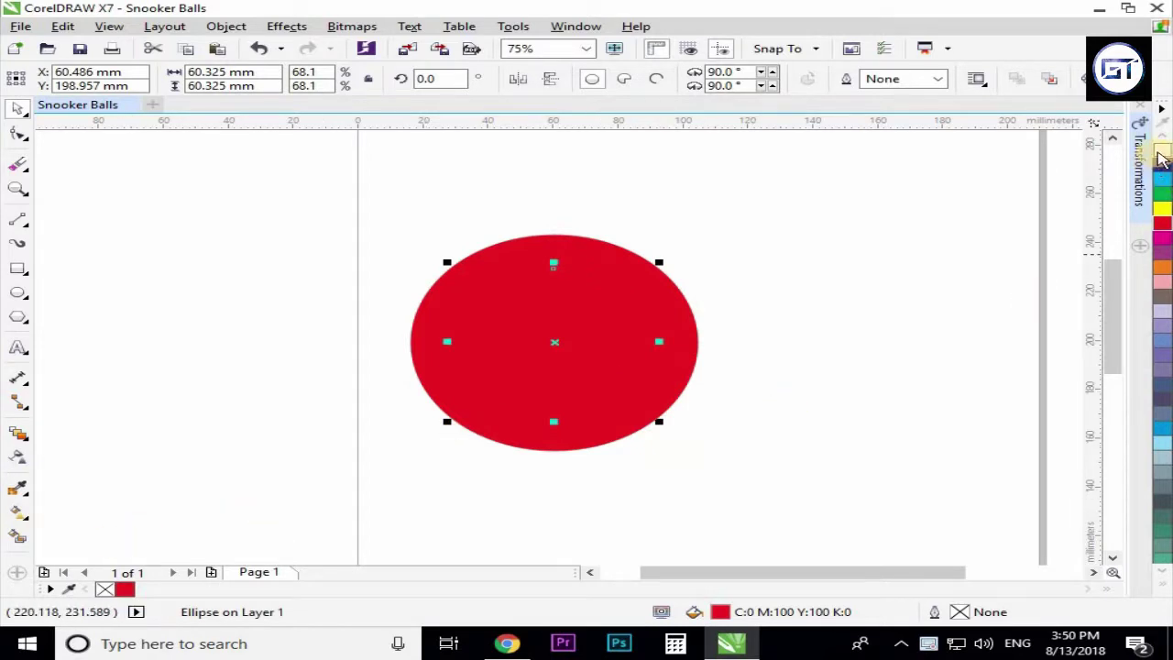
click(687, 296)
click(233, 320)
drag(559, 344, 650, 344)
key(ctrl+z)
Step: Draw a circle about 77 mm in diameter overlapping the red circle and fill it with white
click(270, 325)
drag(312, 223, 577, 357)
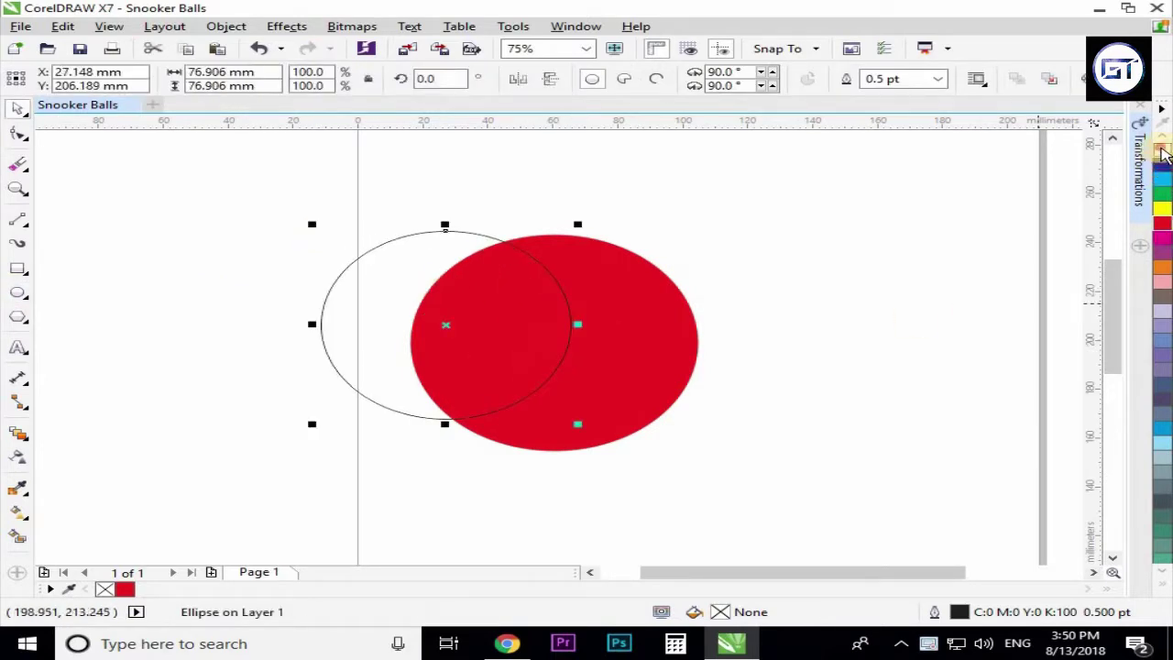
click(1162, 154)
Step: Align the white circle with the red circle, centred horizontally and flush at their top edges
shift+click(676, 314)
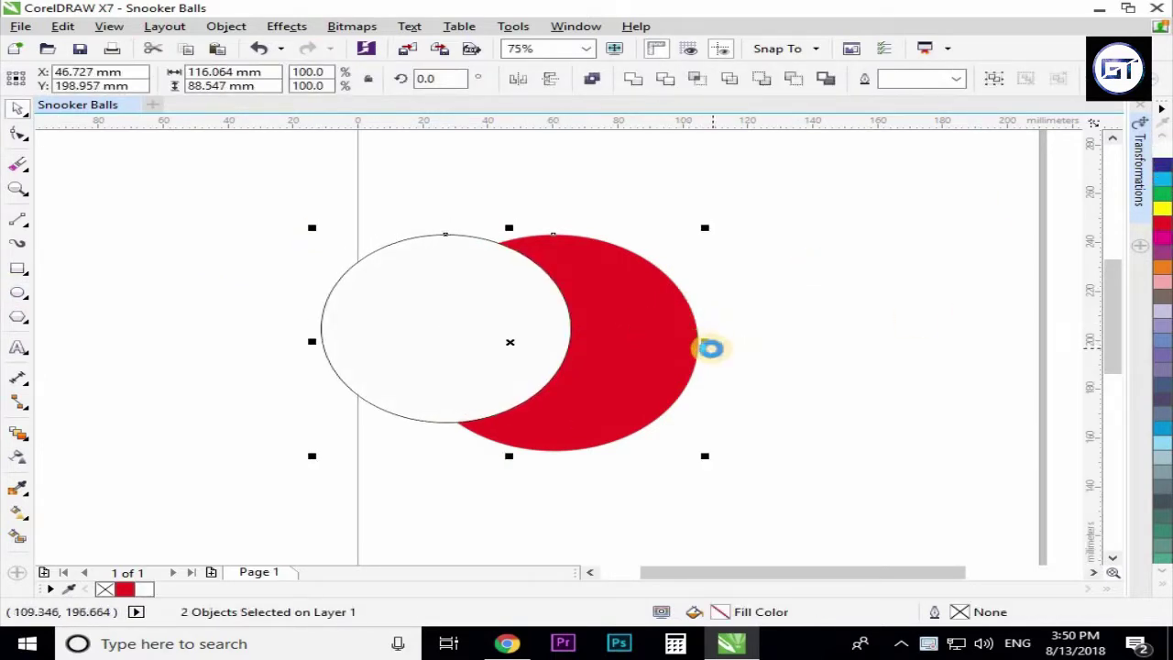
key(c)
key(Escape)
click(553, 364)
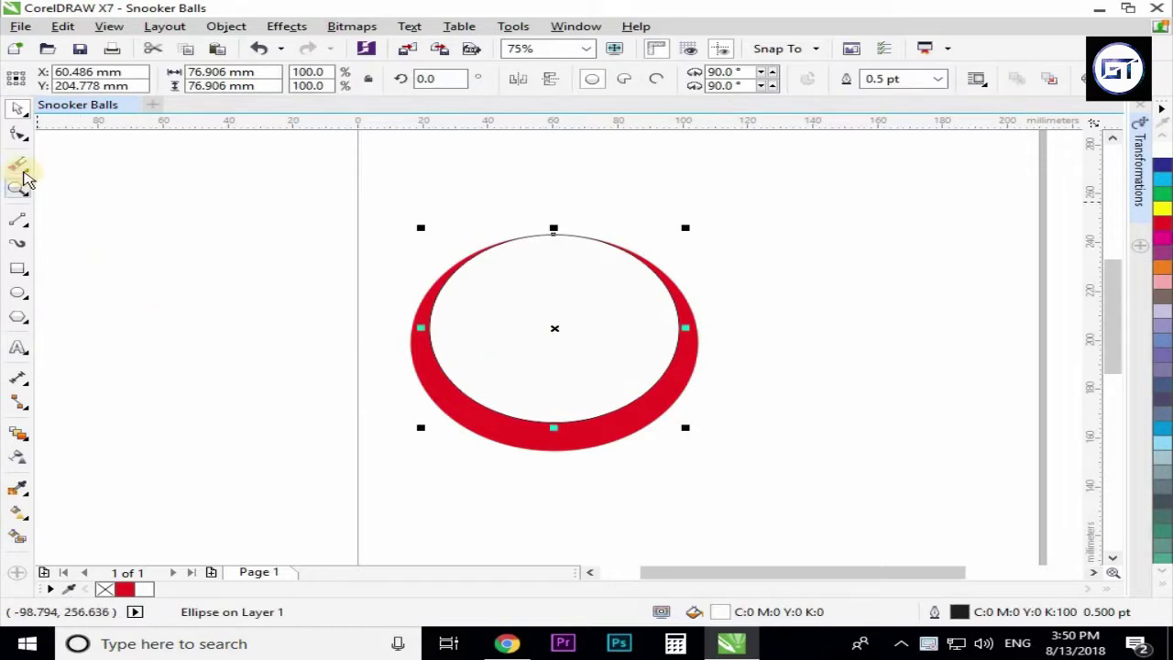
Step: Convert the white circle to curves and raise its bottom node until the shape is about 48.5 mm high with a wavy lower edge
key(ctrl+q)
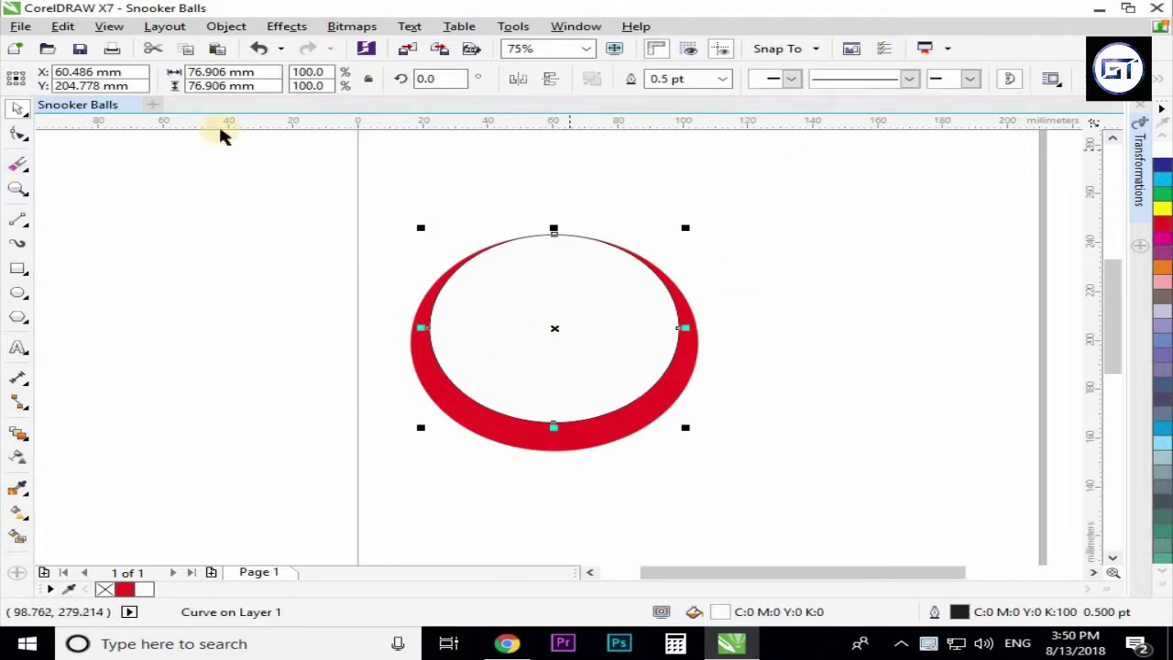
click(18, 135)
scroll(547, 430, up, 2)
drag(562, 446, 563, 272)
key(space)
scroll(553, 319, down, 2)
scroll(609, 272, up, 2)
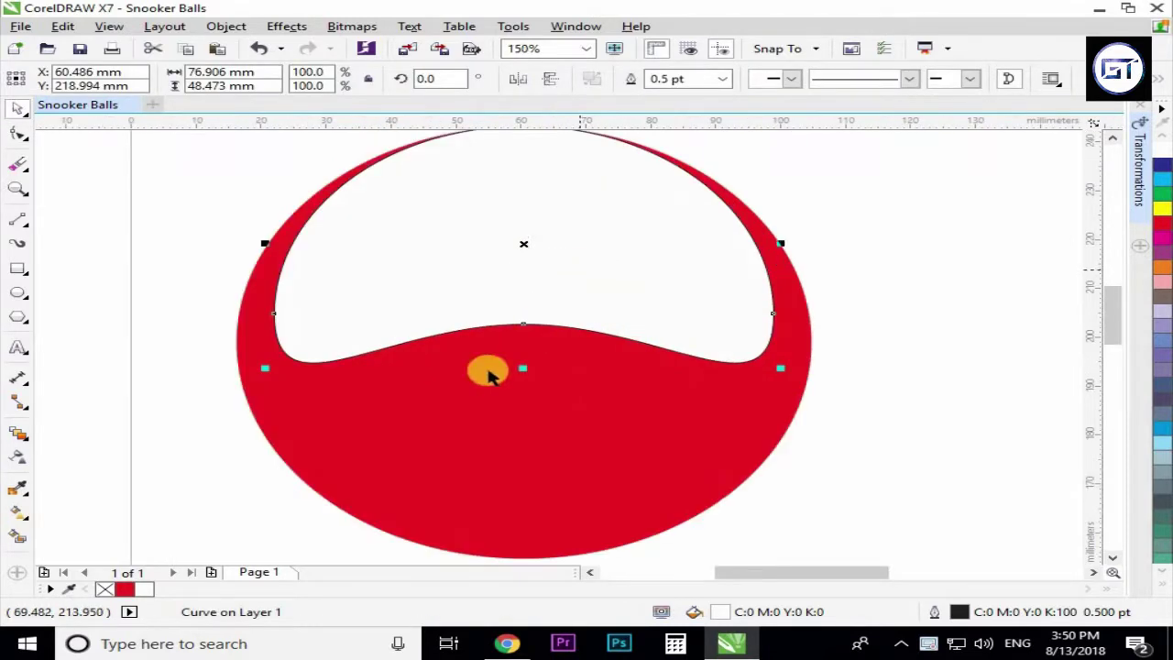
Step: Remove the white shape's outline and widen it evenly about its centre to about 82 mm
right_click(105, 592)
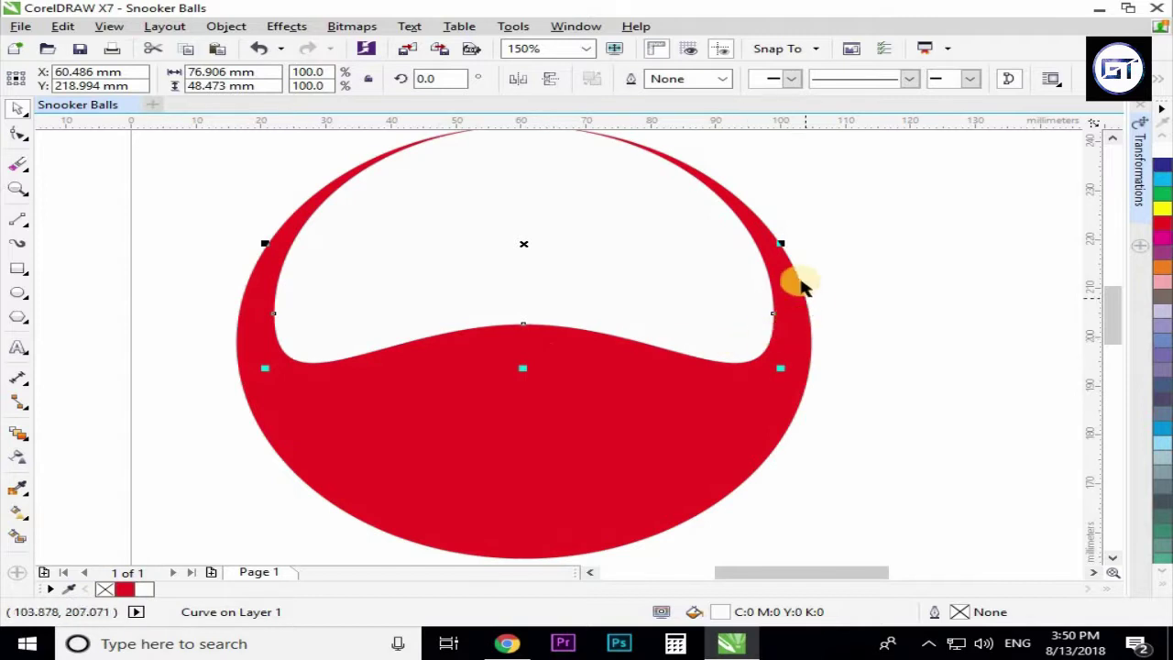
mouse_move(796, 246)
mouse_down()
mouse_move(807, 244)
mouse_move(794, 262)
mouse_up()
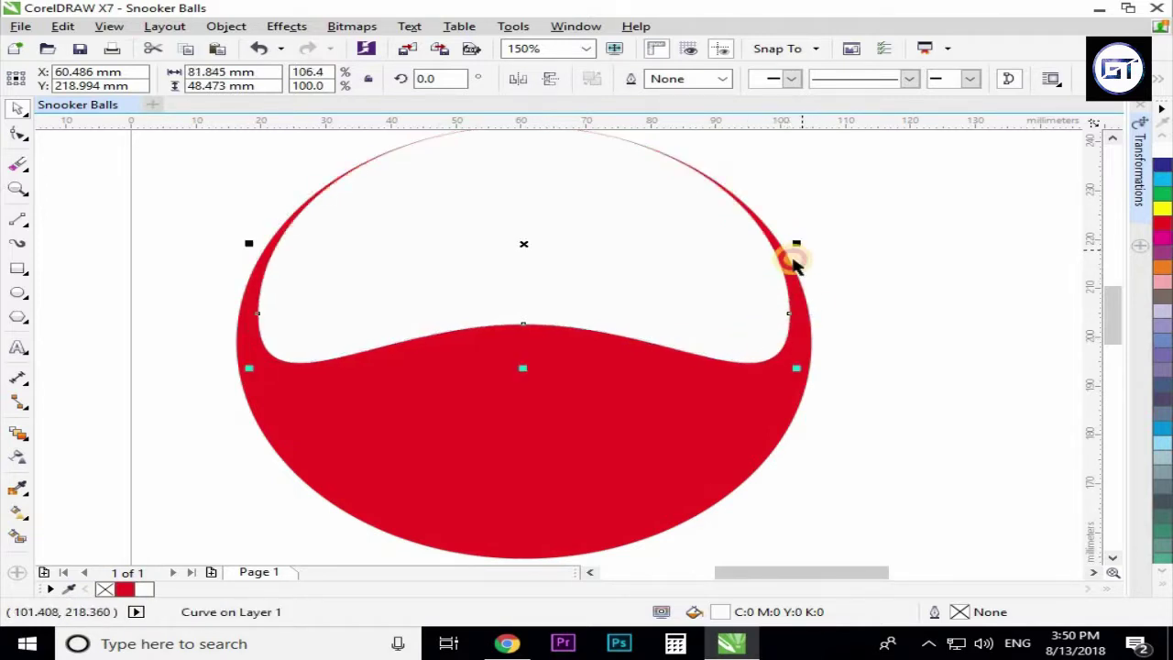
scroll(659, 296, down, 2)
click(819, 307)
click(628, 310)
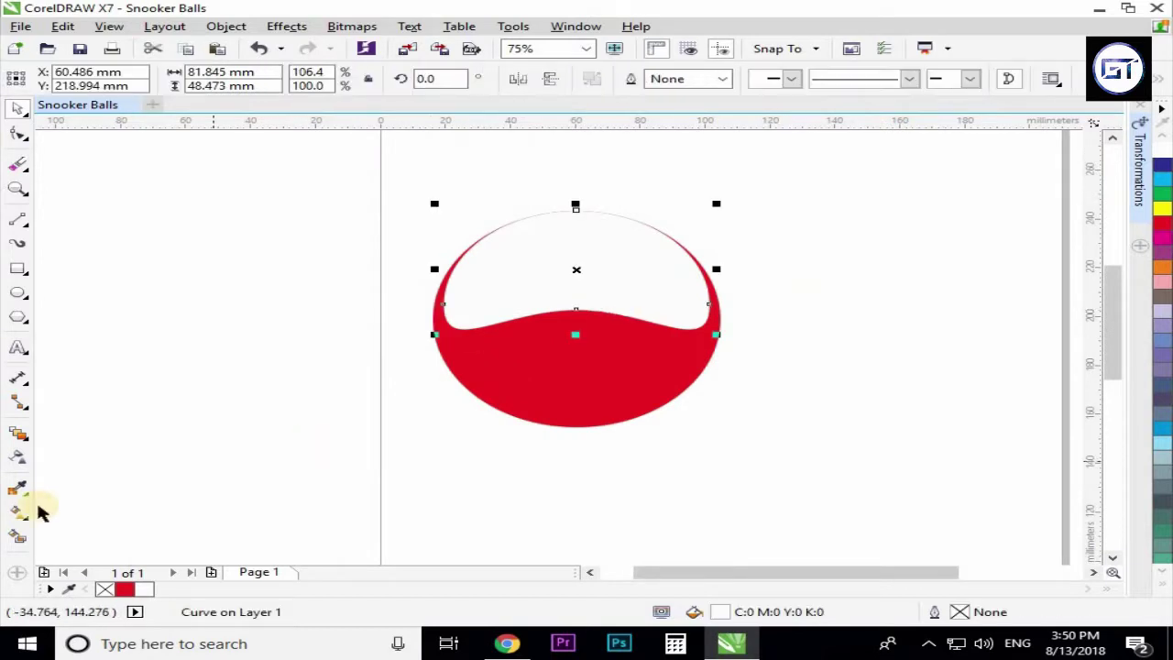
Step: Apply a linear transparency to the white shape, fading it downward from the ball's top edge
drag(579, 207, 589, 297)
key(space)
key(Escape)
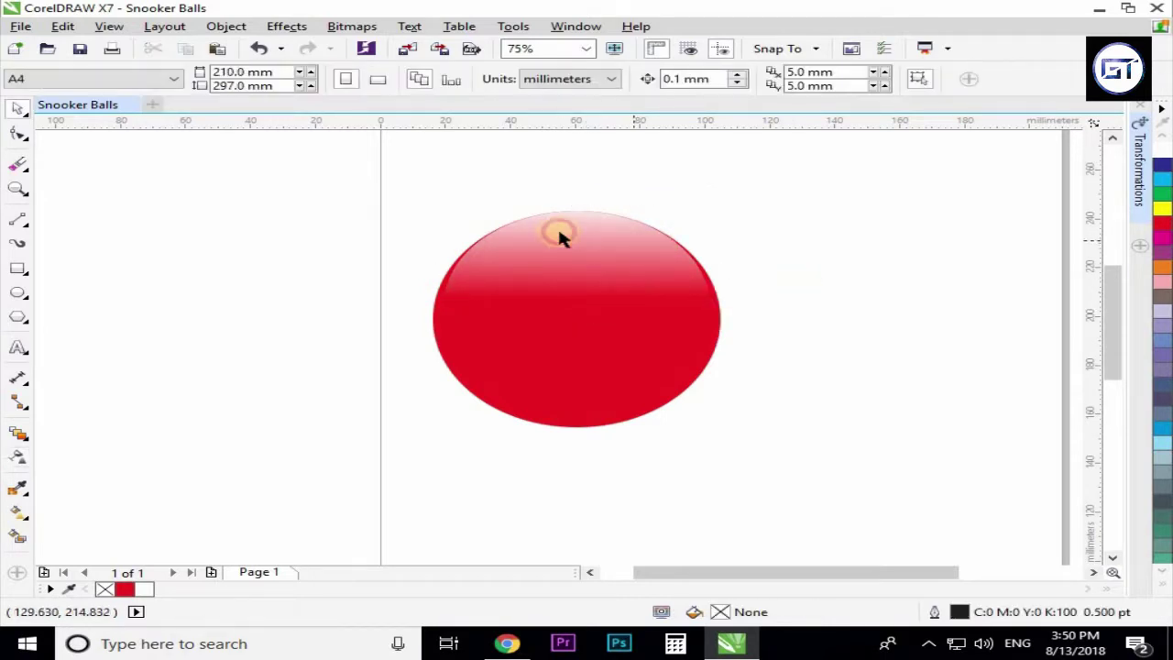
Step: Duplicate the transparent white highlight, move the copy to the ball's lower half and mirror it vertically
click(600, 239)
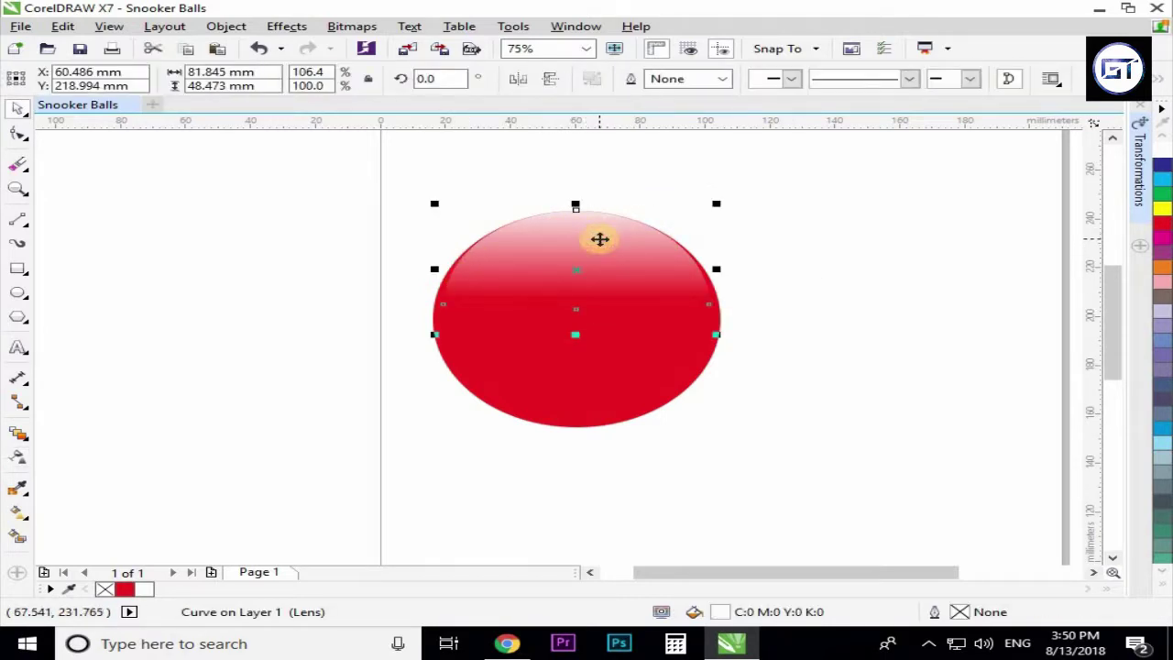
right_click(584, 234)
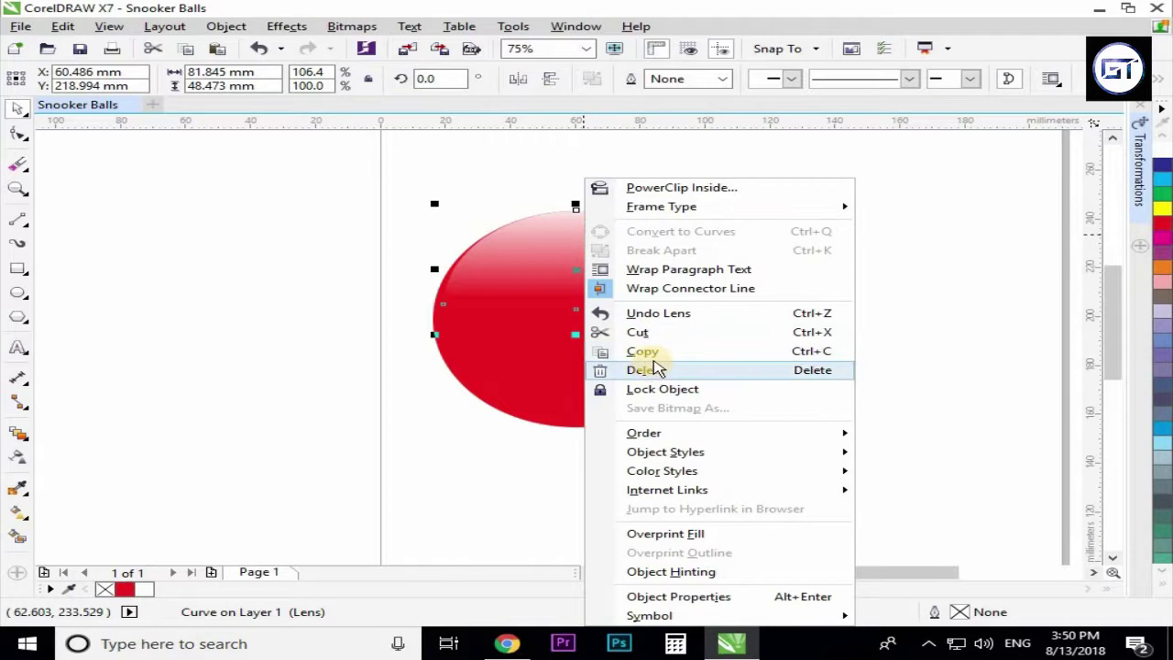
click(298, 335)
right_click(241, 339)
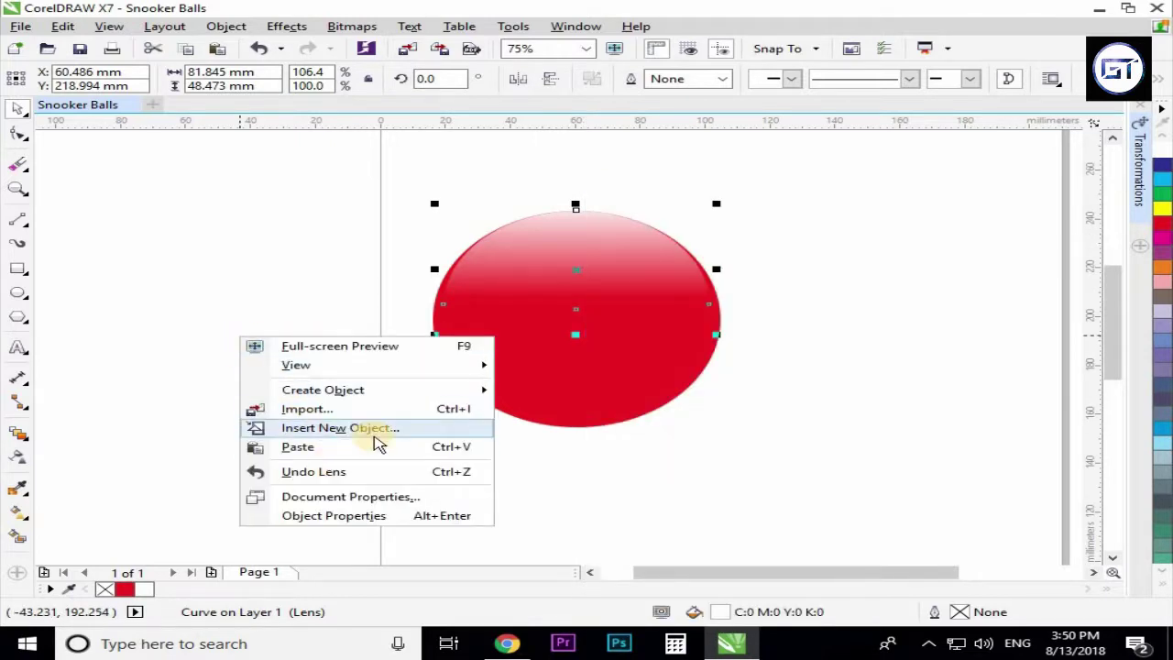
click(483, 353)
drag(608, 245, 610, 345)
click(546, 81)
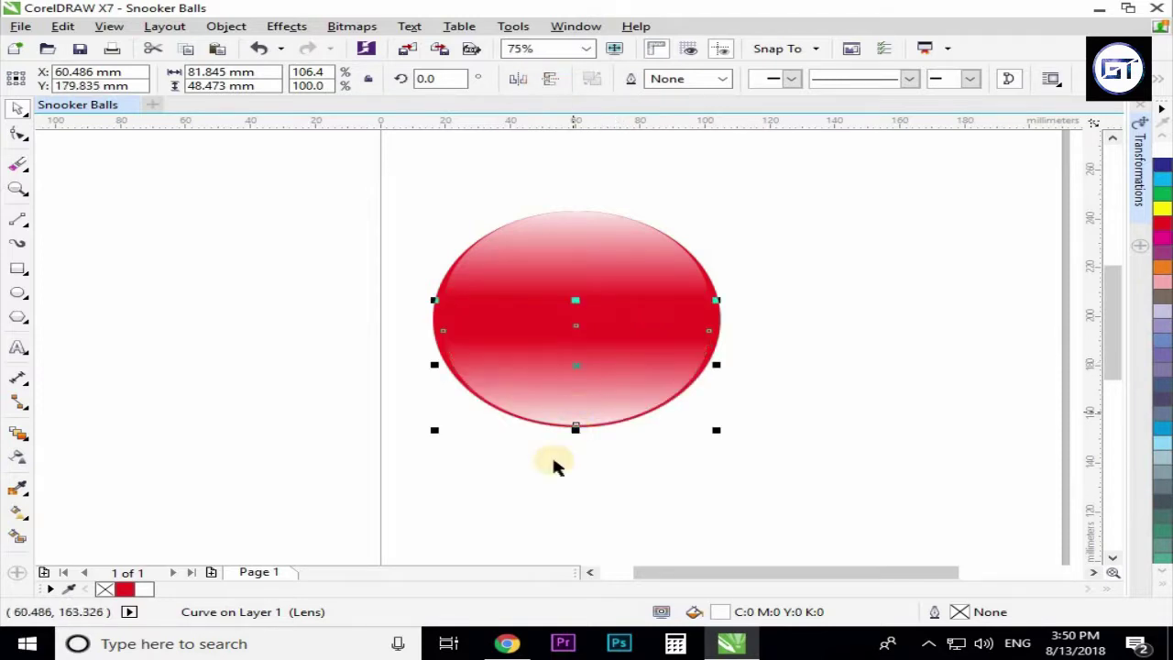
Step: Nudge the mirrored copy down about 1 mm so its curve meets the ball's bottom edge
scroll(553, 433, up, 2)
mouse_move(592, 400)
mouse_down()
mouse_move(605, 351)
mouse_move(611, 414)
mouse_up()
click(594, 398)
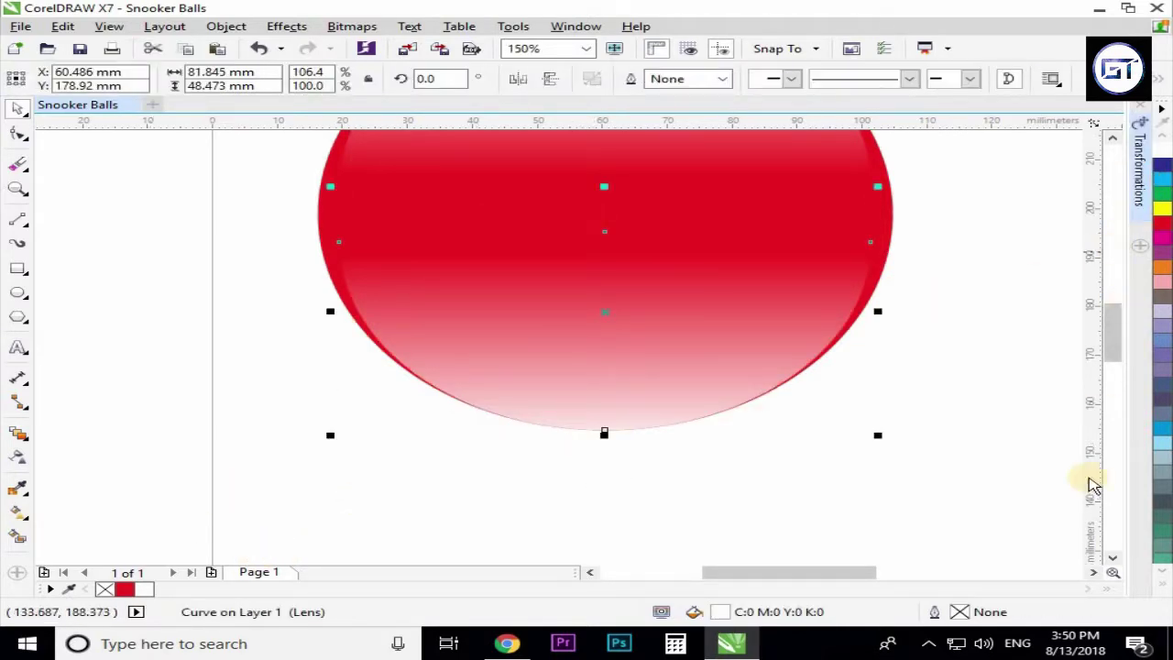
Step: Change the lower shape's uniform fill to black (C75 M68 Y65 K90)
double_click(775, 612)
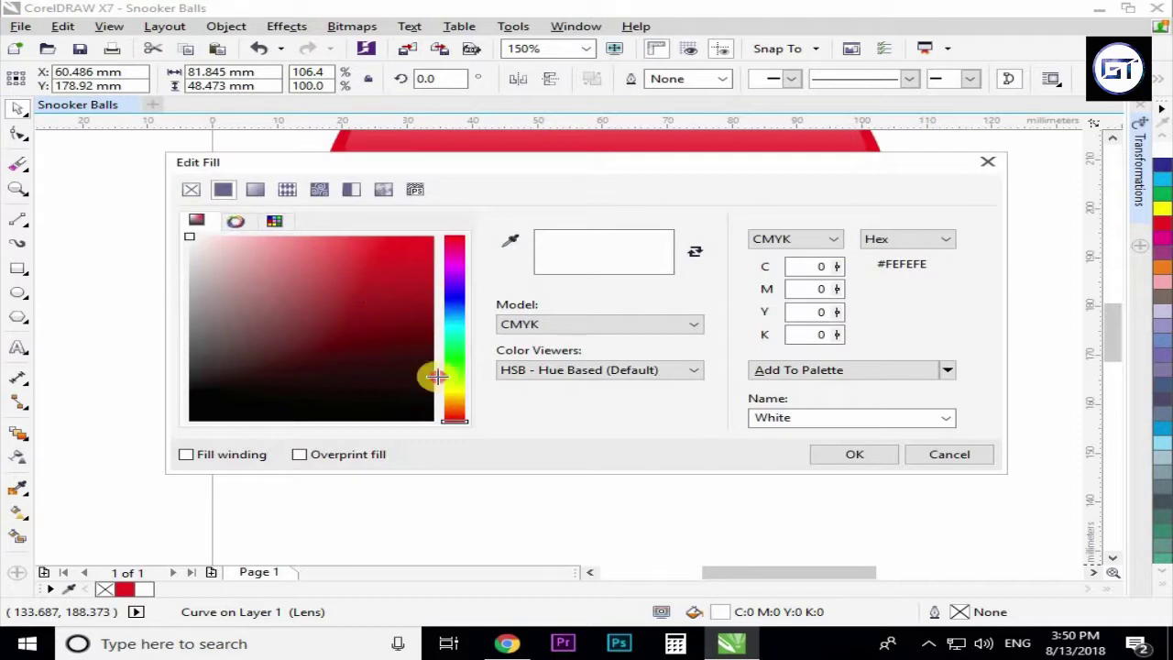
click(436, 377)
click(854, 453)
scroll(647, 399, down, 2)
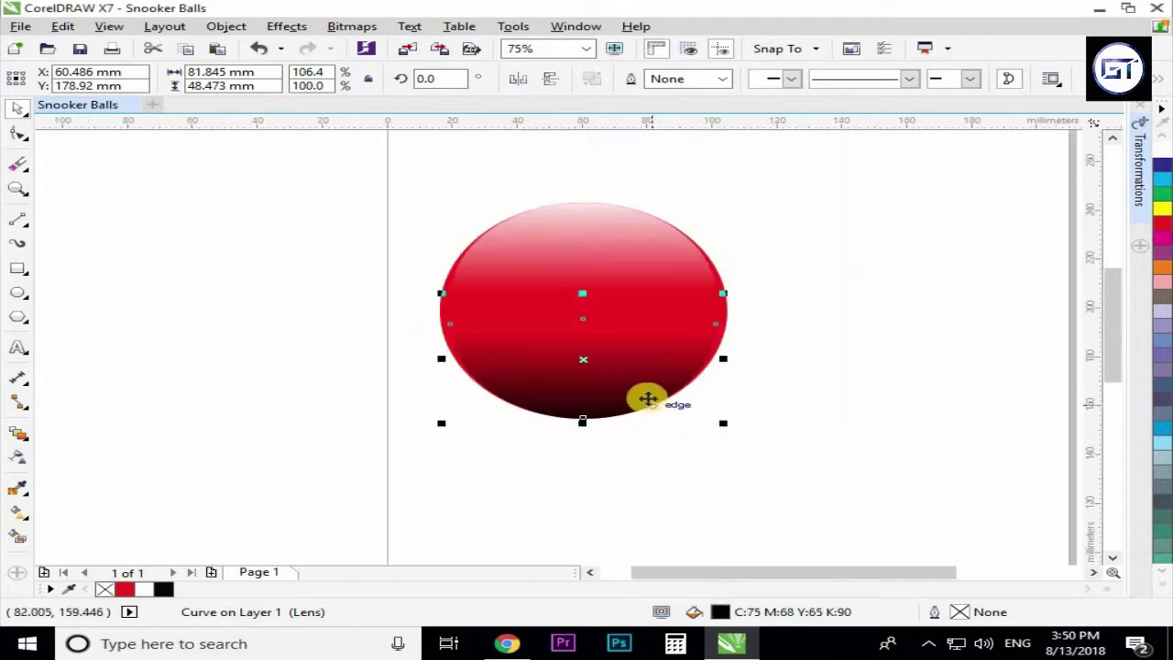
Step: Adjust the black shape's linear transparency so the shading fades upward softly from just below the ball's bottom edge
click(18, 455)
scroll(612, 367, up, 2)
drag(631, 279, 631, 368)
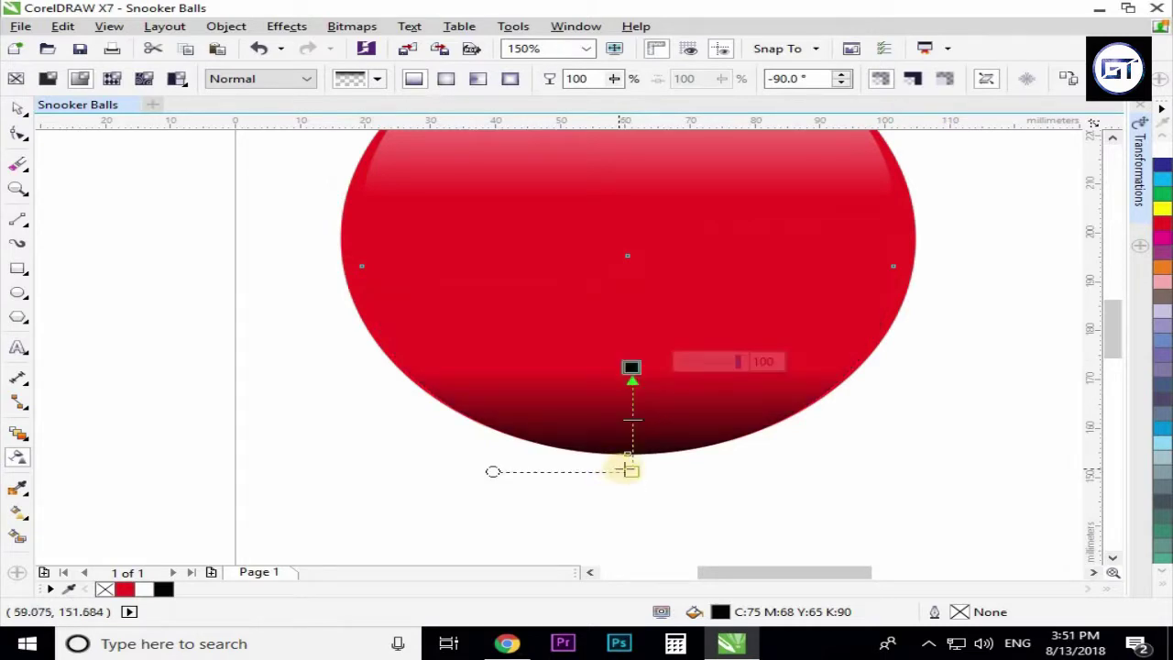
drag(626, 469, 632, 513)
drag(621, 359, 628, 329)
key(space)
scroll(533, 317, down, 2)
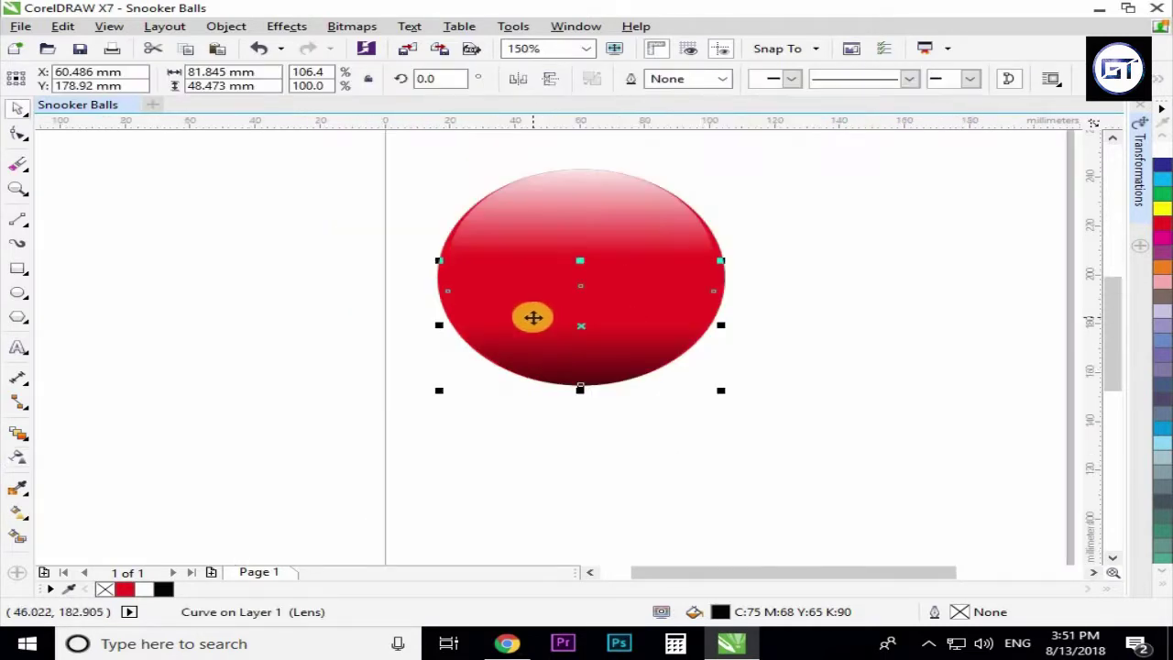
scroll(534, 317, down, 3)
click(608, 432)
scroll(575, 315, up, 1)
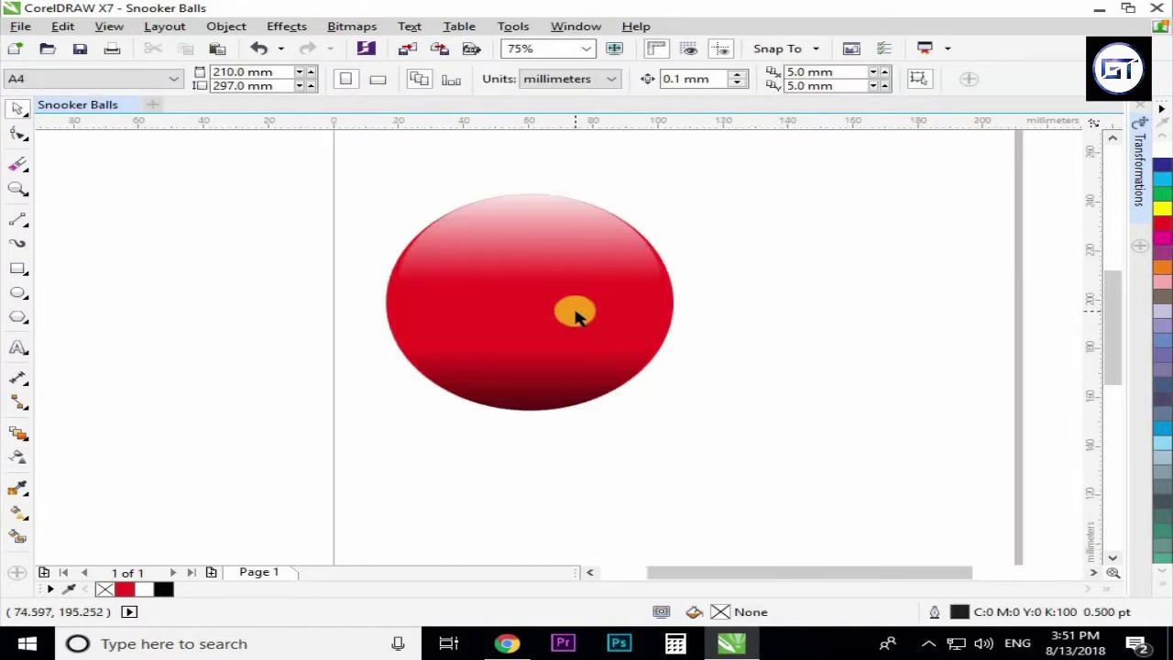
Step: Draw a white ellipse without outline over the ball's upper left, tilted to a rotation of about 317°
click(19, 293)
scroll(464, 229, up, 1)
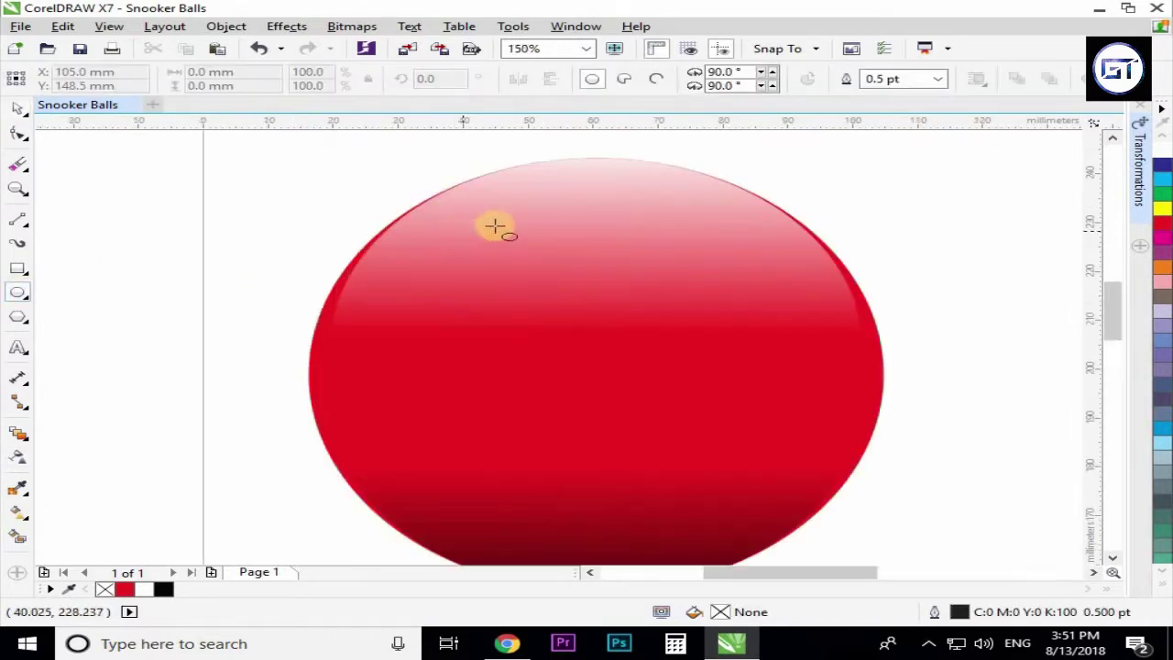
mouse_move(515, 214)
mouse_down()
mouse_move(379, 335)
mouse_move(421, 361)
mouse_move(413, 348)
mouse_up()
click(487, 296)
drag(523, 355, 431, 360)
click(461, 316)
drag(497, 269, 477, 257)
click(152, 589)
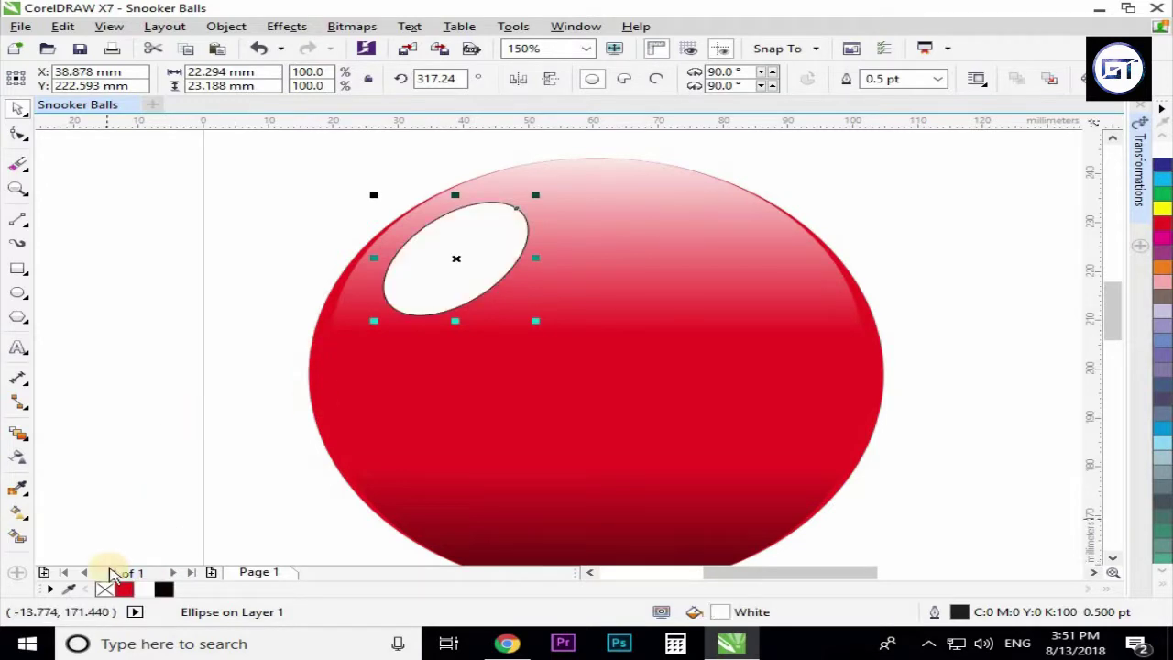
right_click(105, 589)
Step: Convert the white ellipse to a 300 dpi CMYK bitmap with anti-aliasing and a transparent background
click(376, 26)
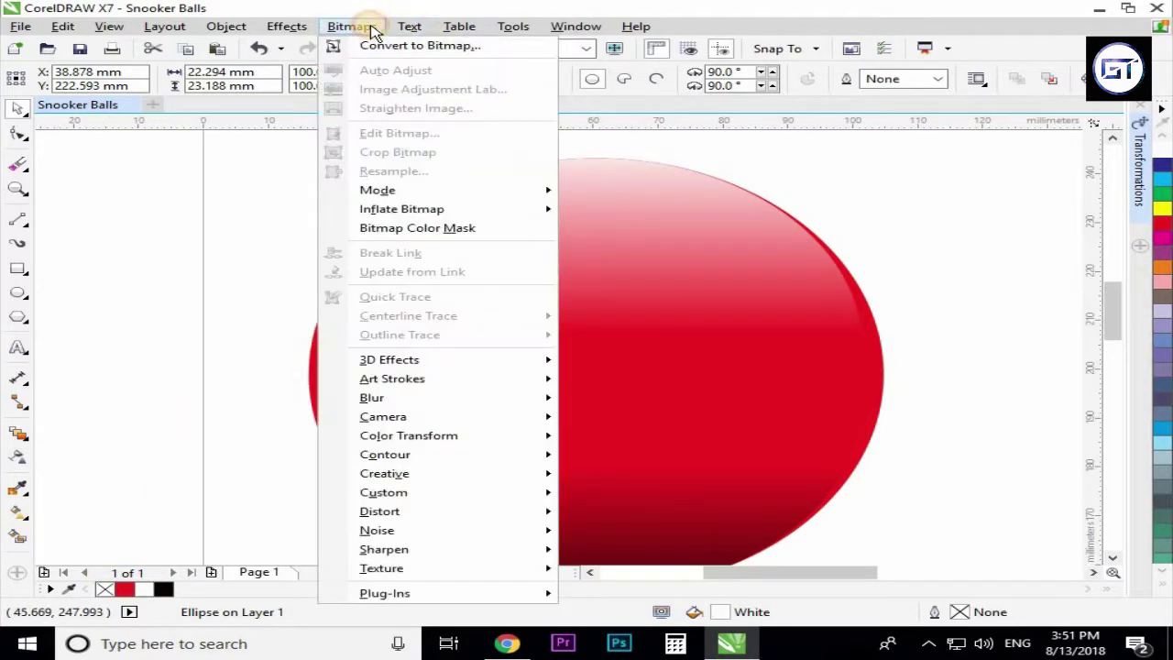
click(389, 44)
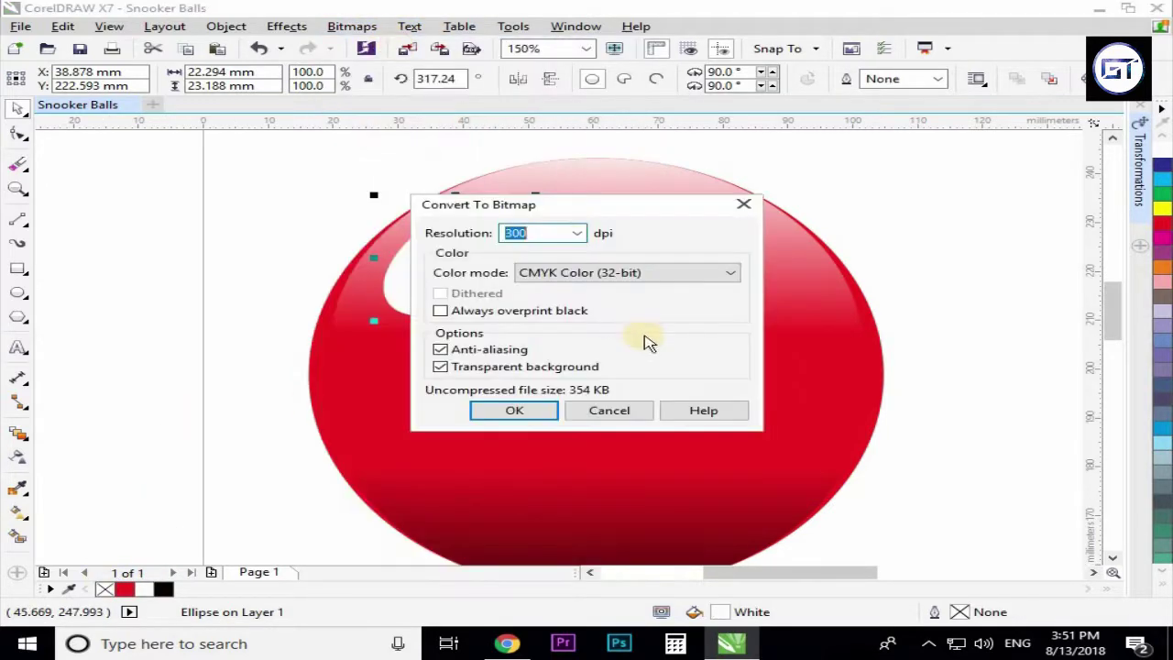
click(514, 410)
Step: Apply a Gaussian Blur to the white ellipse bitmap to turn it into a soft highlight
click(365, 31)
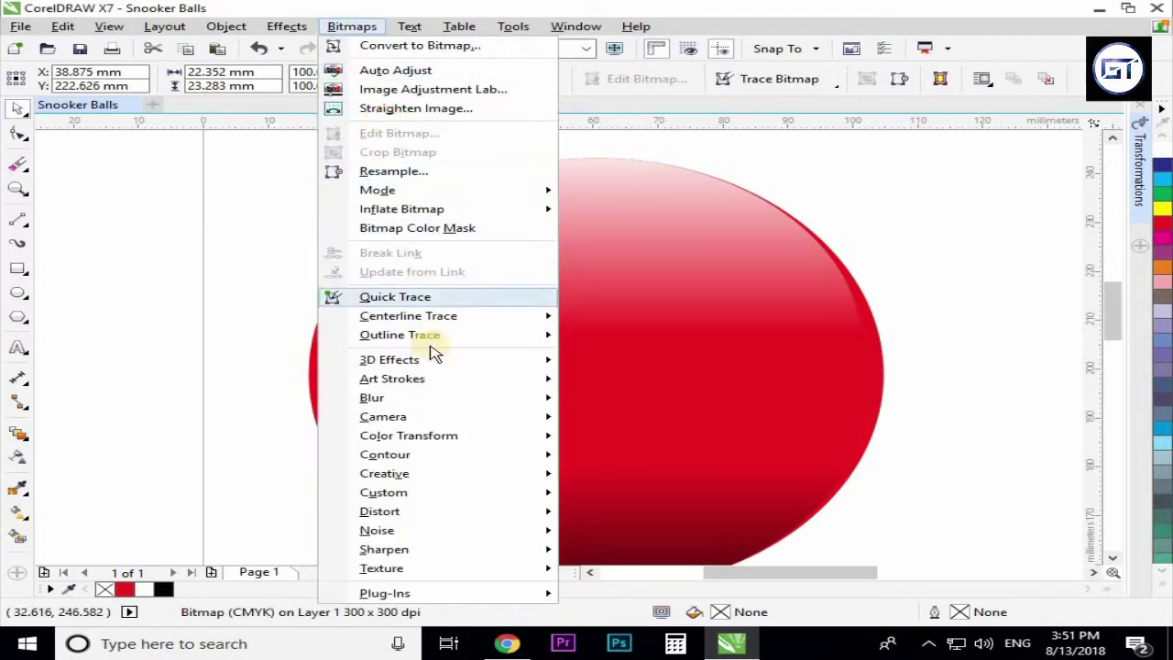
mouse_move(453, 400)
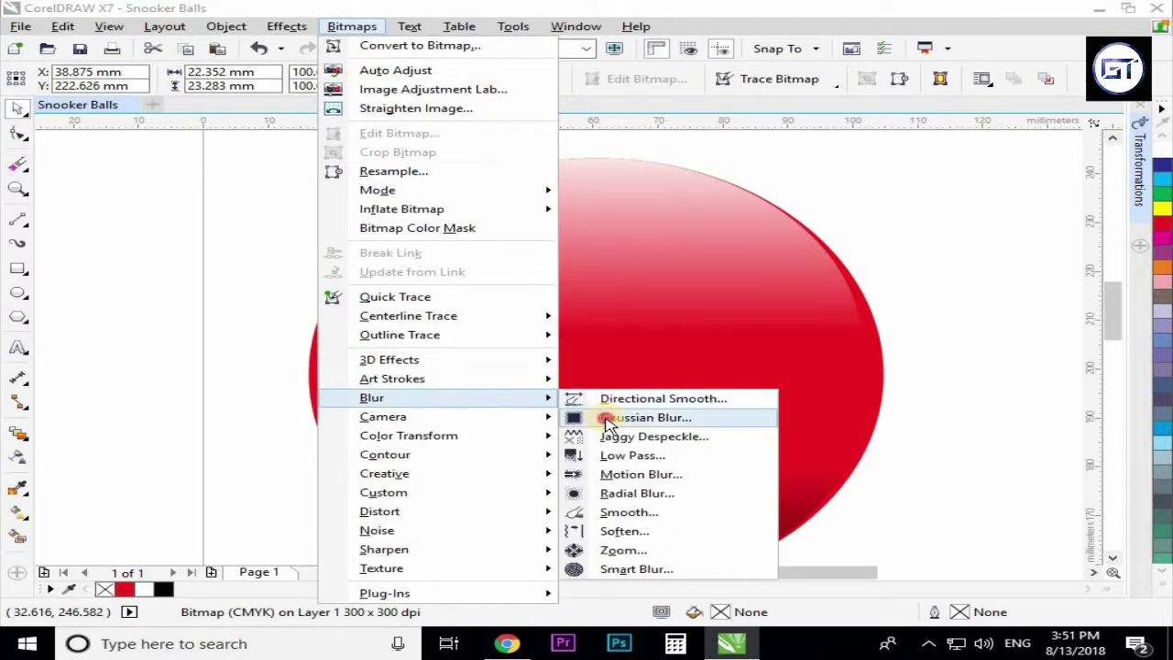
click(610, 417)
drag(561, 332, 525, 401)
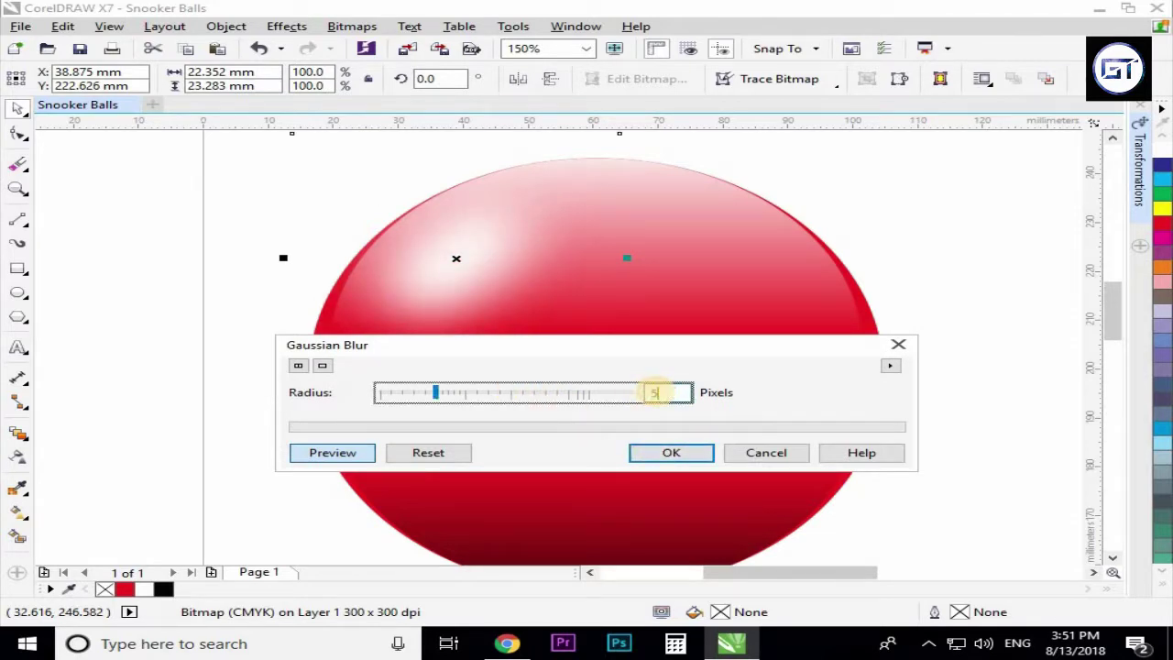
click(673, 454)
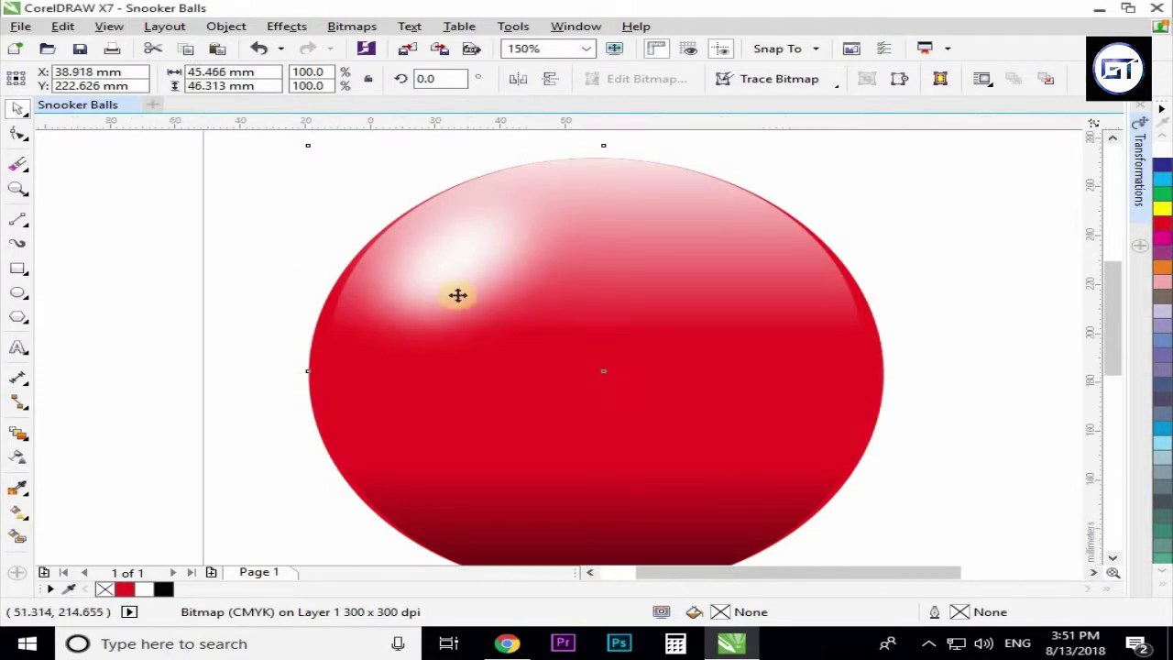
Step: Duplicate the blurred highlight directly below the original and rotate the copy to about 29°
scroll(500, 301, down, 2)
drag(495, 303, 493, 354)
click(537, 348)
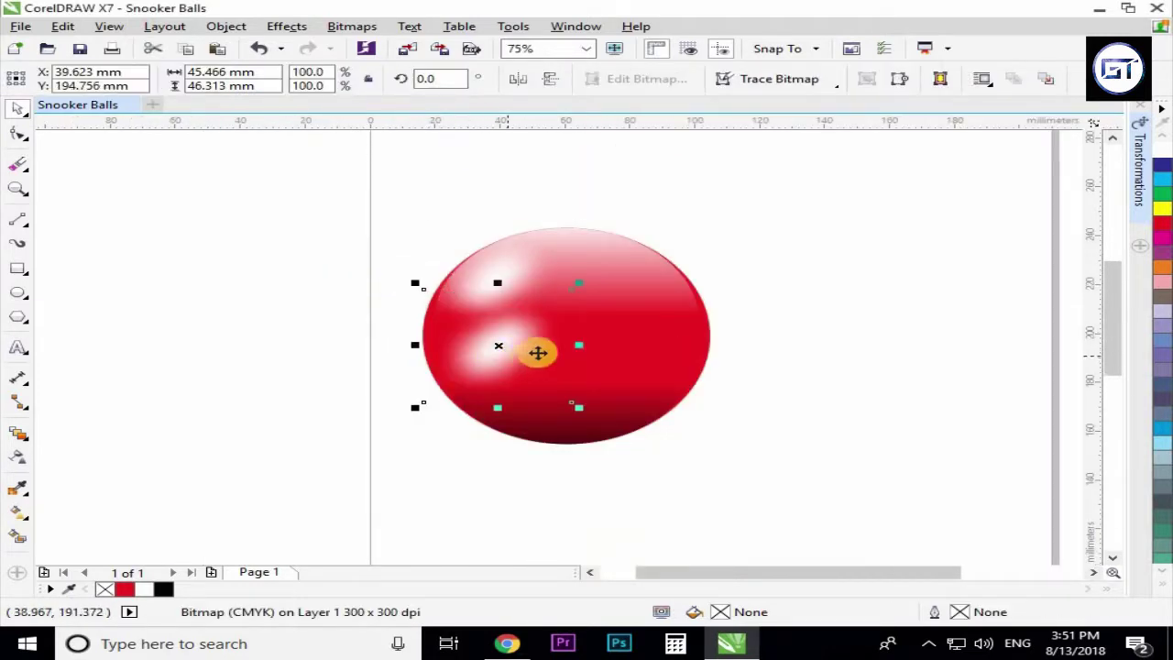
drag(579, 289, 560, 340)
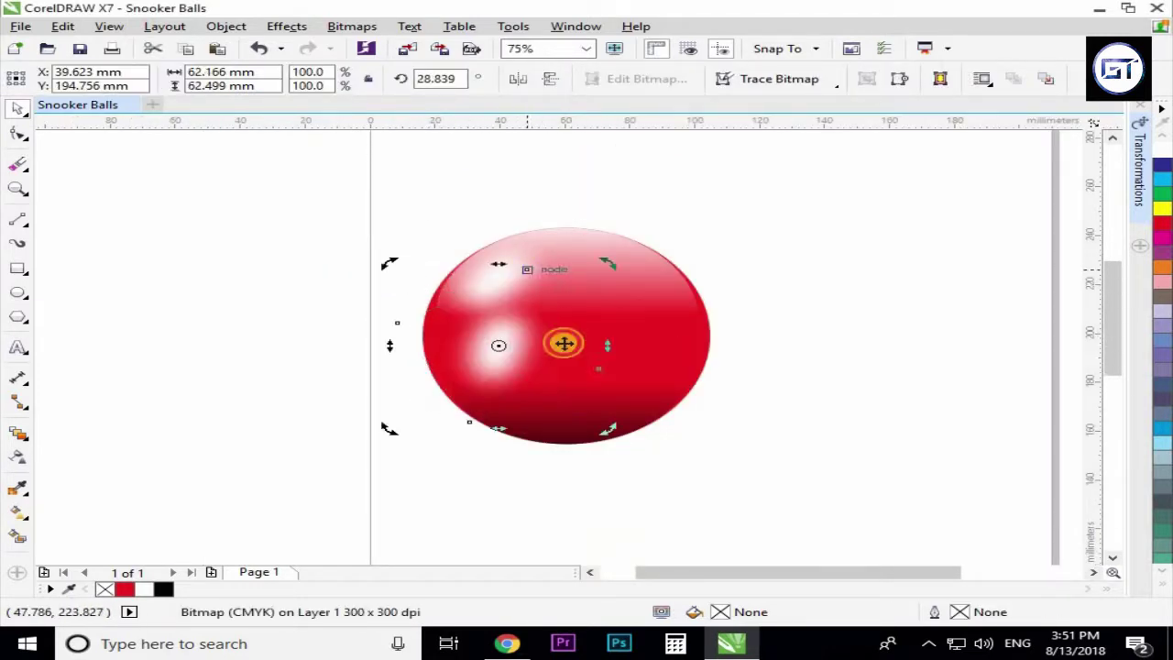
Step: Scale the copied highlight down to about 55% and move it toward the ball's left edge
click(596, 423)
drag(607, 429, 492, 369)
drag(462, 315, 472, 341)
click(751, 303)
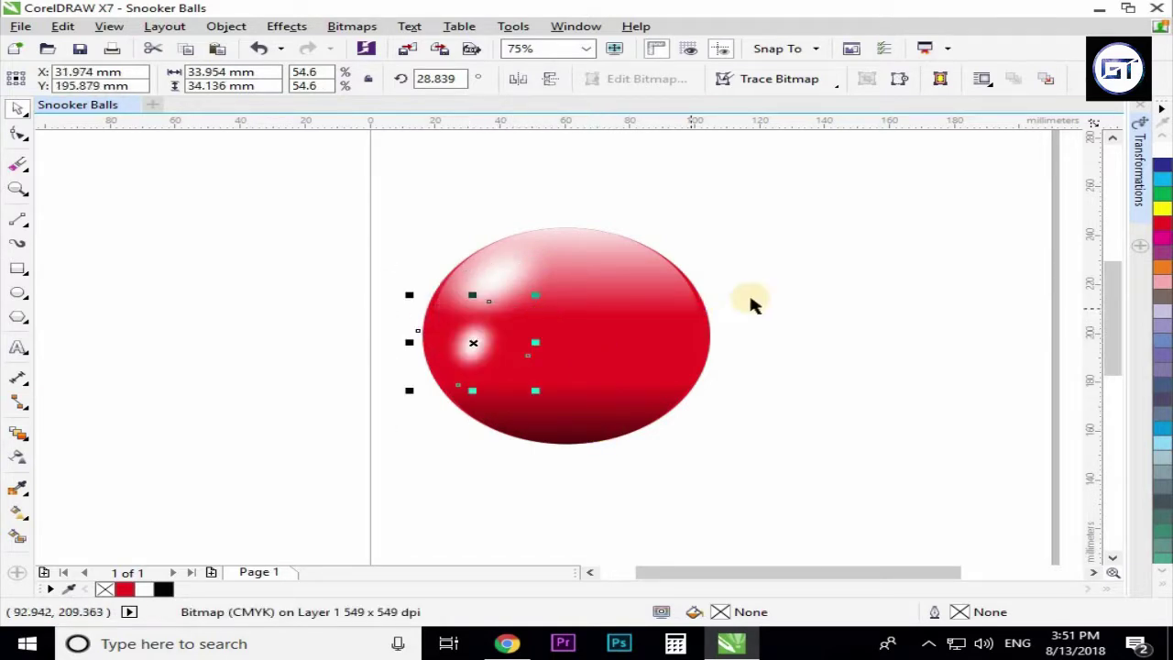
Step: Shift the small highlight slightly up and closer to the ball's left edge, then deselect it
scroll(502, 349, up, 3)
click(427, 306)
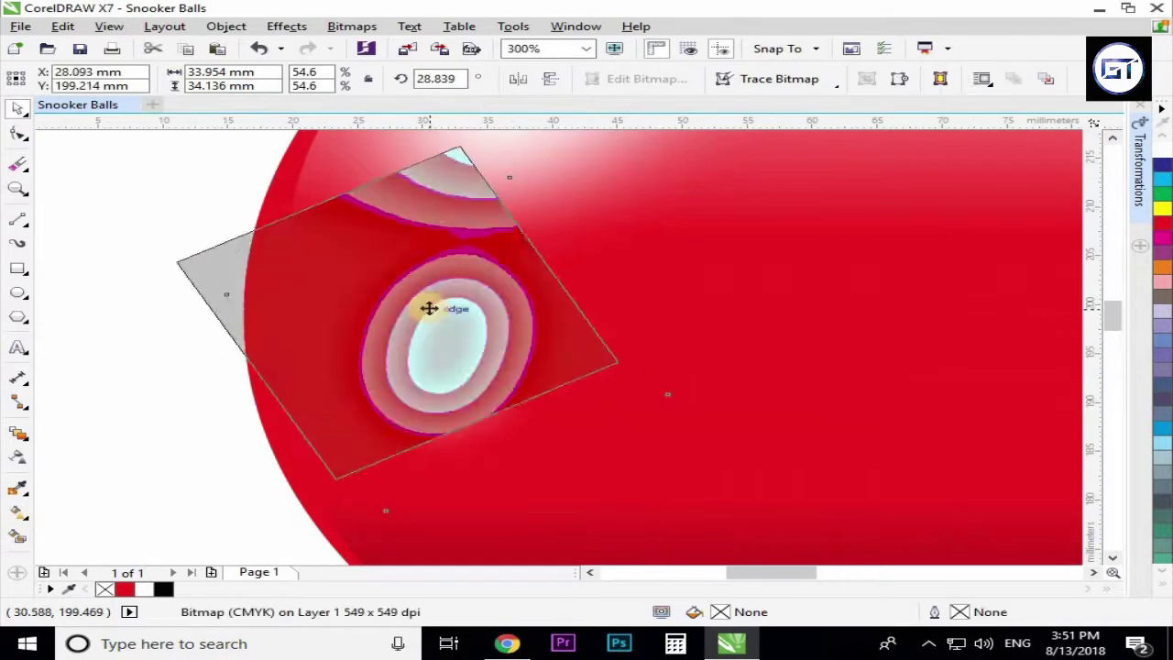
scroll(440, 314, down, 3)
click(778, 308)
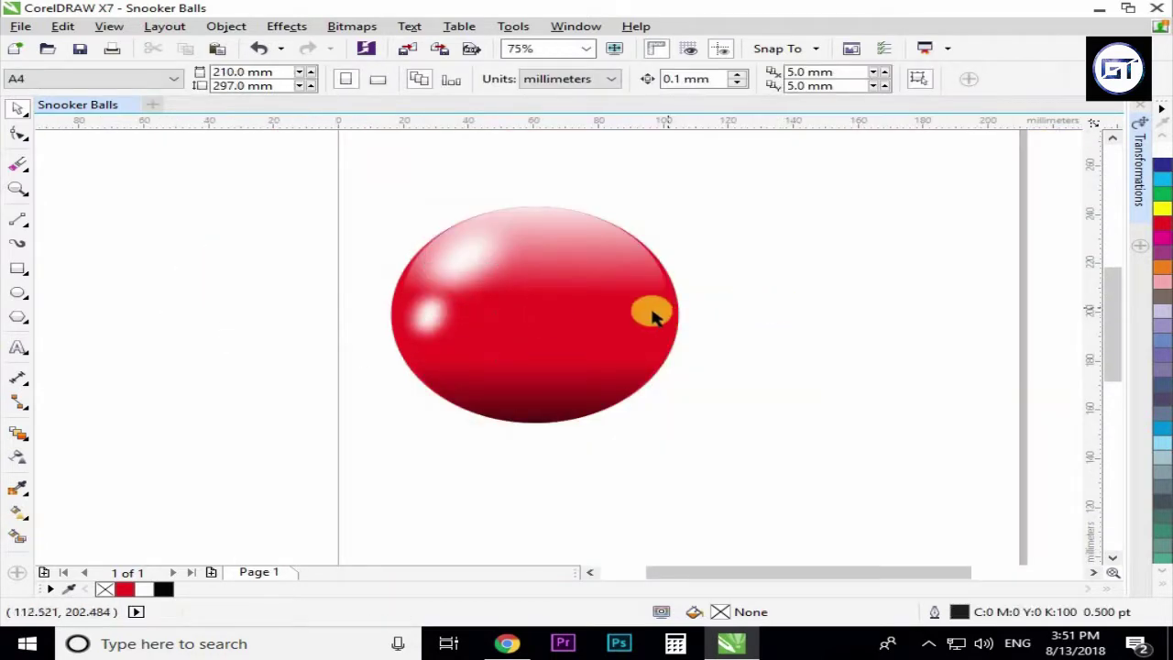
Step: Draw a circle about 46 mm across outside the page beside the ball and add the text "1" below it
click(16, 295)
drag(189, 324, 264, 353)
key(space)
click(18, 348)
click(203, 398)
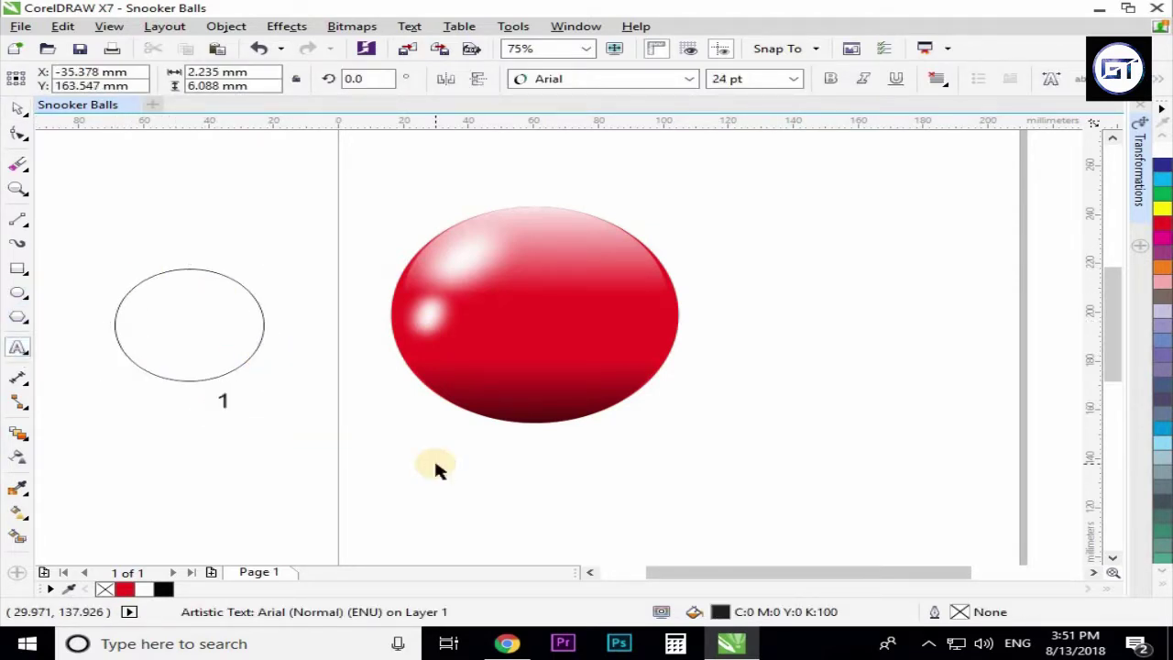
Step: Set the number's font to Impact and enlarge it to about 107 pt inside the circle
click(689, 79)
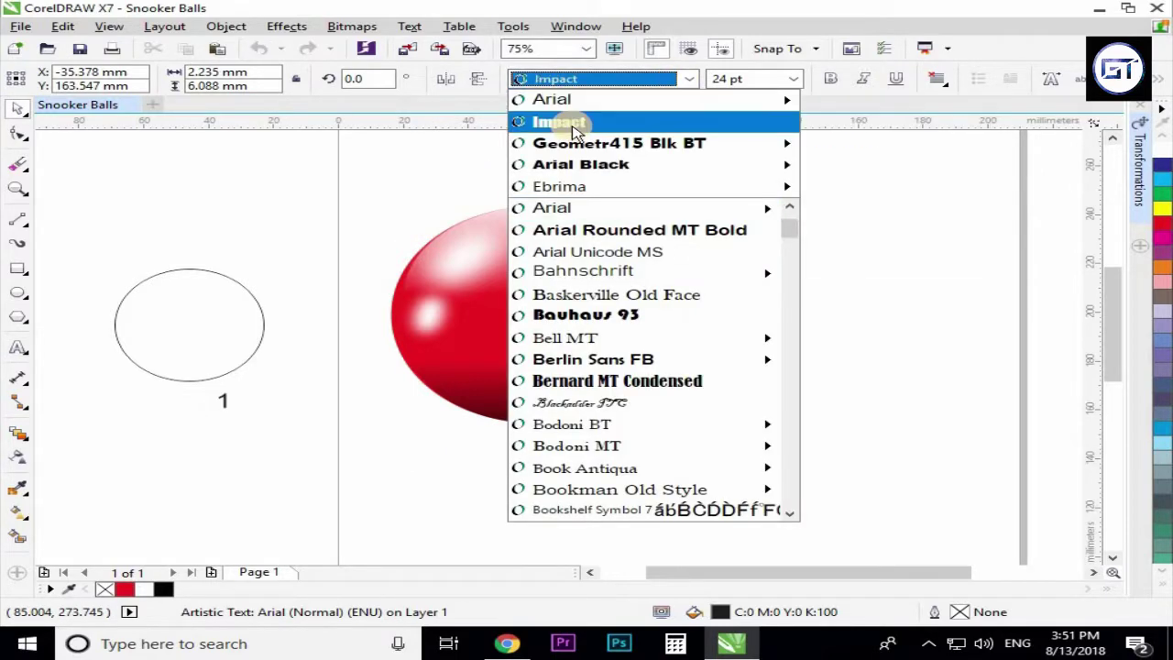
click(563, 118)
scroll(165, 311, up, 2)
drag(278, 486, 332, 449)
Step: Align the number and the circle to the same horizontal centre line and clear the selection
shift+click(292, 366)
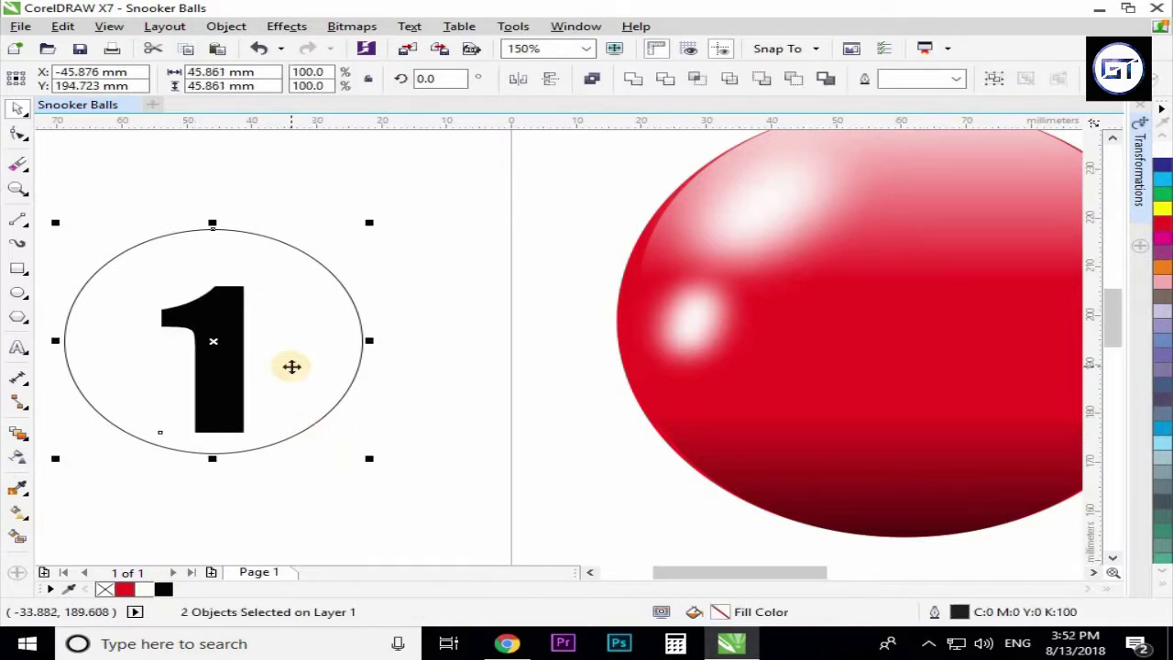
key(e)
key(Escape)
Step: Fill the number with black C75 M68 Y65 K90 and remove the circle's outline
scroll(234, 383, up, 2)
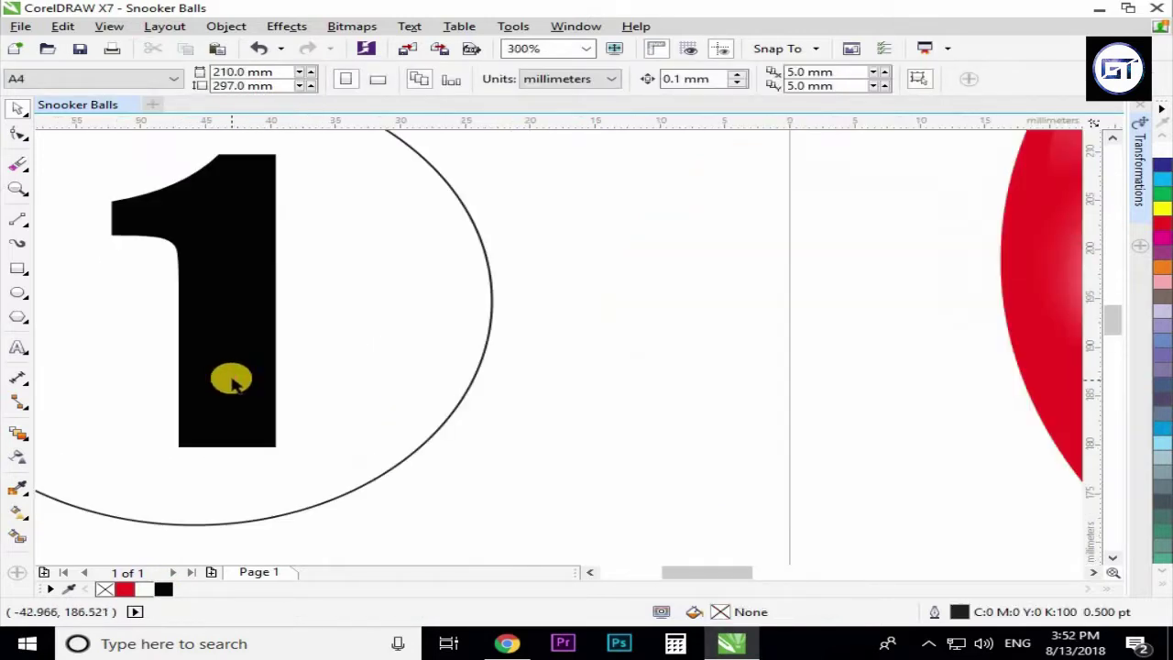
click(232, 383)
scroll(243, 379, down, 2)
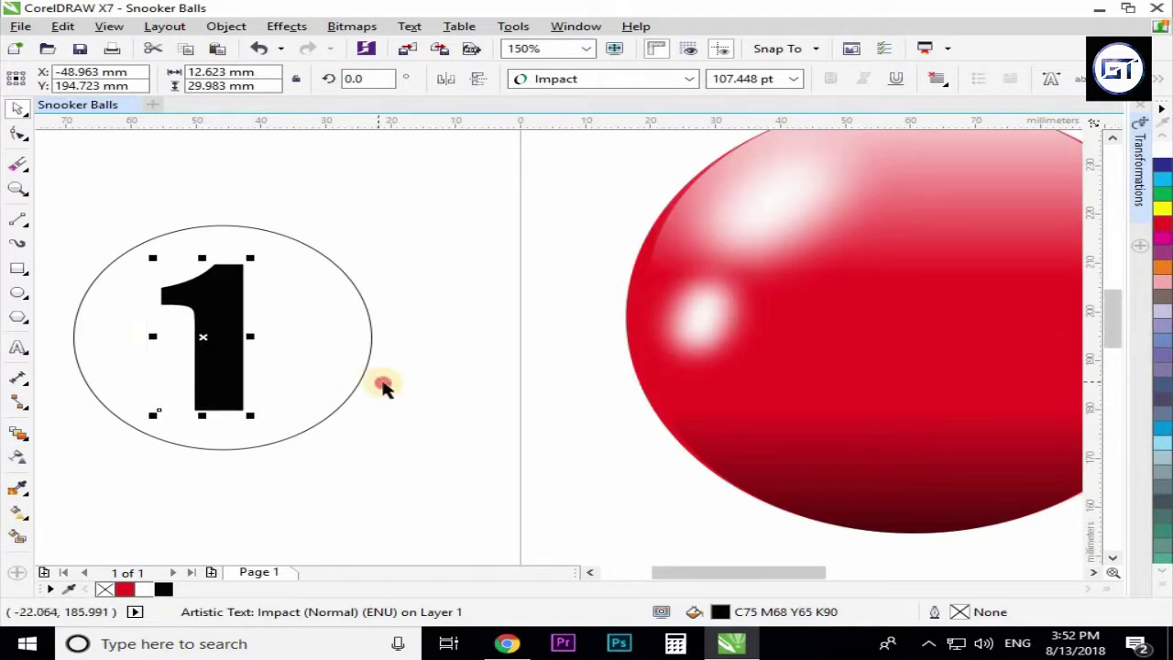
click(382, 386)
right_click(105, 589)
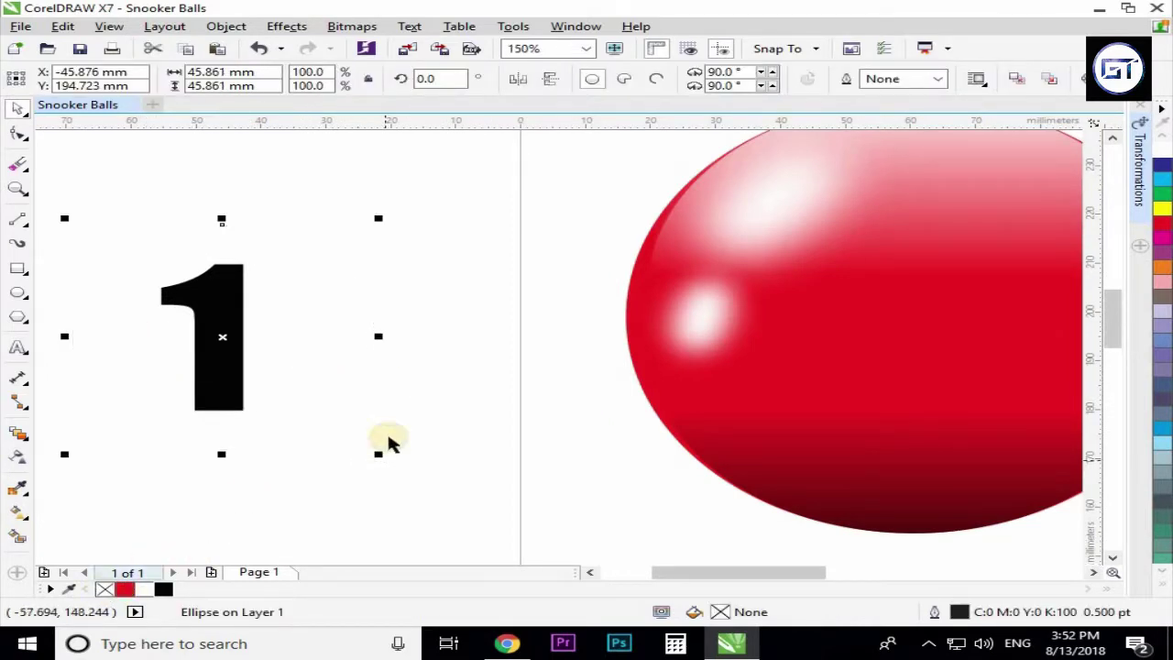
Step: Group the number with its circle and move the group onto the red ball
scroll(388, 448, down, 2)
drag(432, 296, 215, 456)
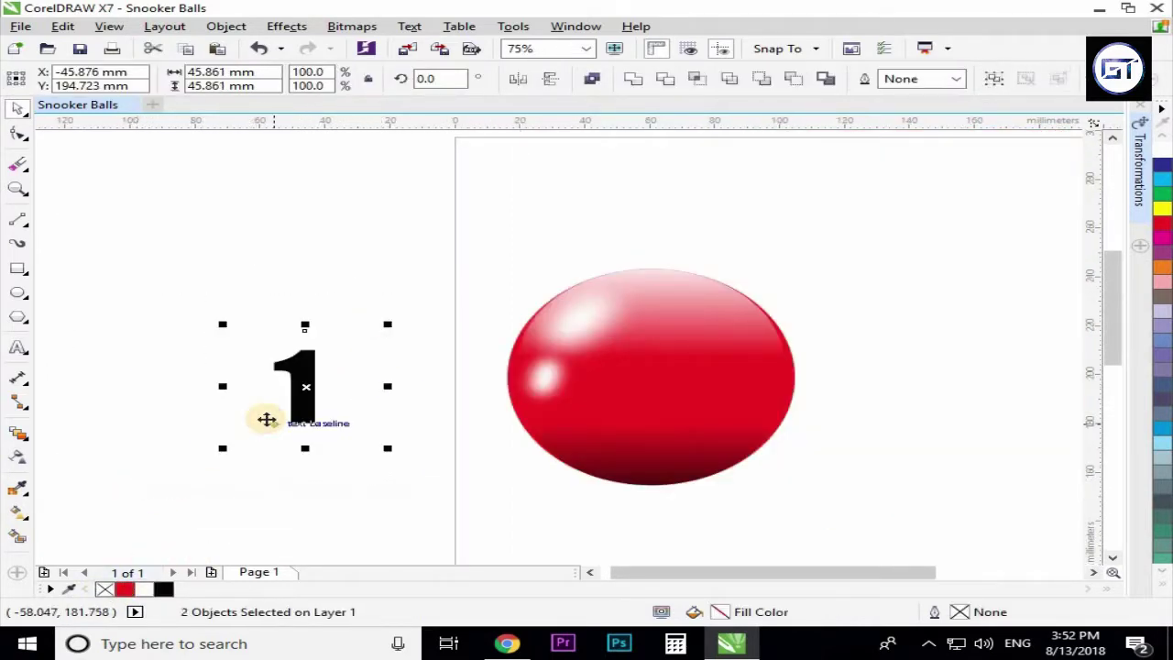
key(ctrl+g)
drag(316, 386, 678, 390)
scroll(712, 450, up, 2)
right_click(636, 341)
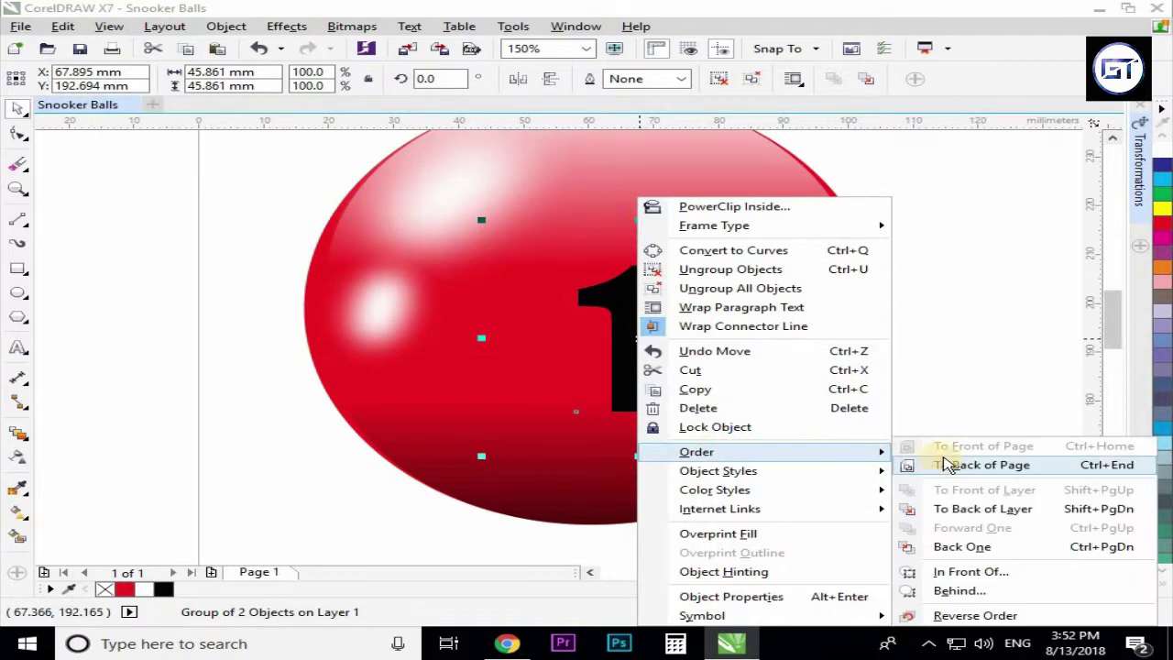
click(473, 404)
scroll(551, 389, down, 2)
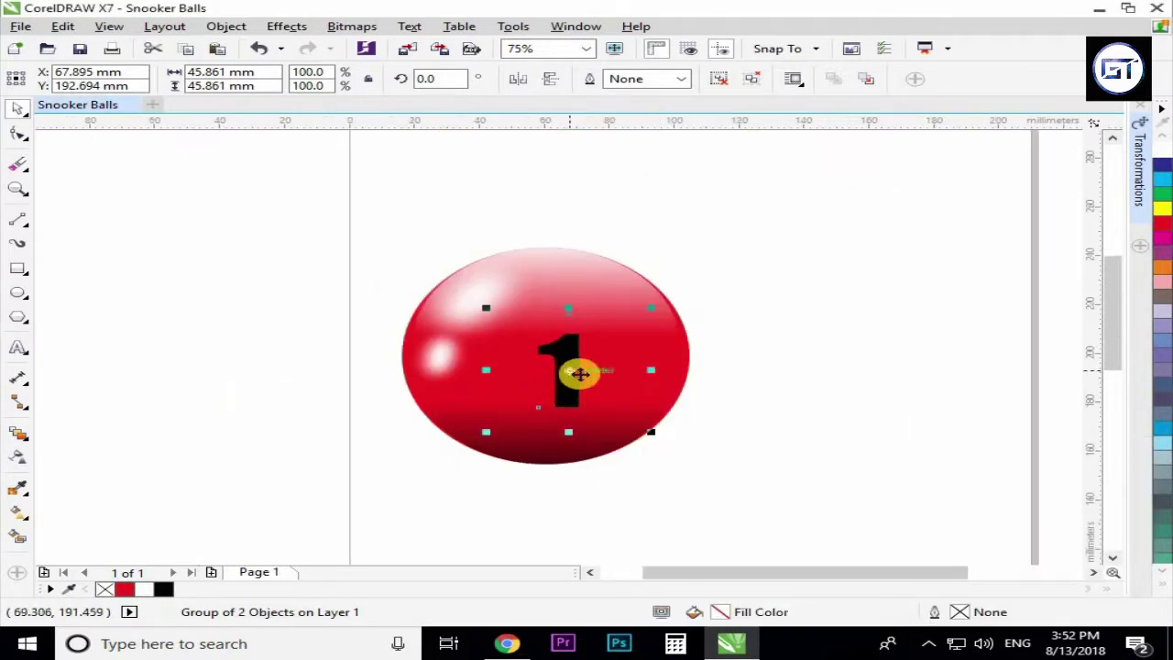
Step: Reposition the group toward the ball's right side and fill its circle with white
drag(580, 373, 777, 374)
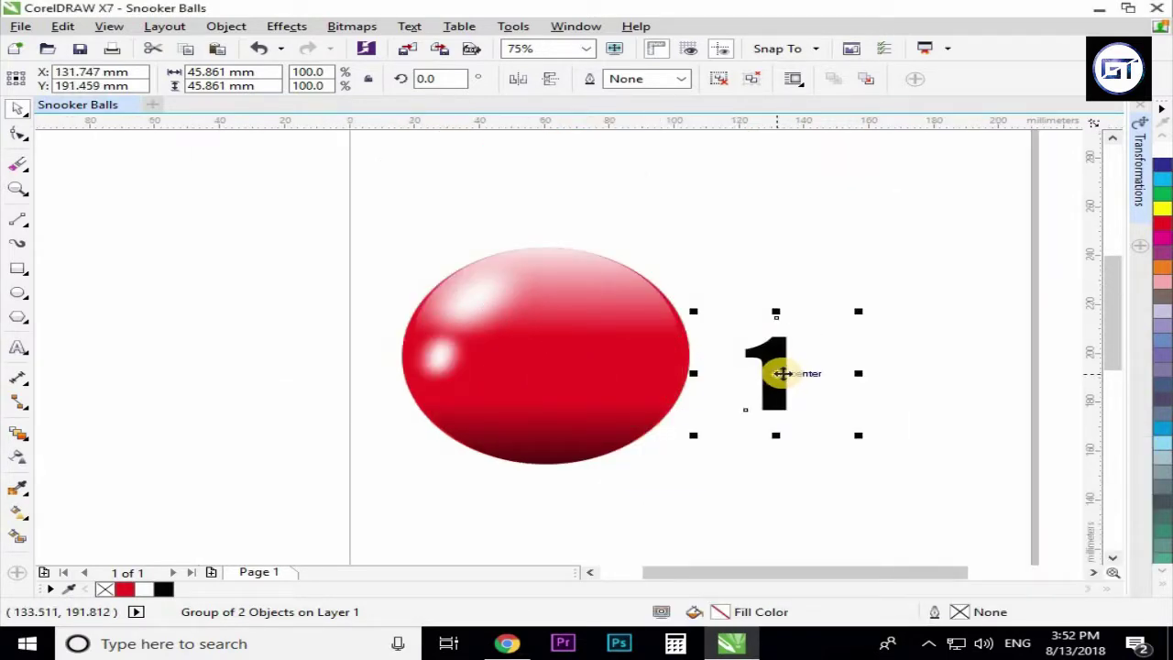
drag(781, 373, 587, 385)
drag(150, 602, 344, 521)
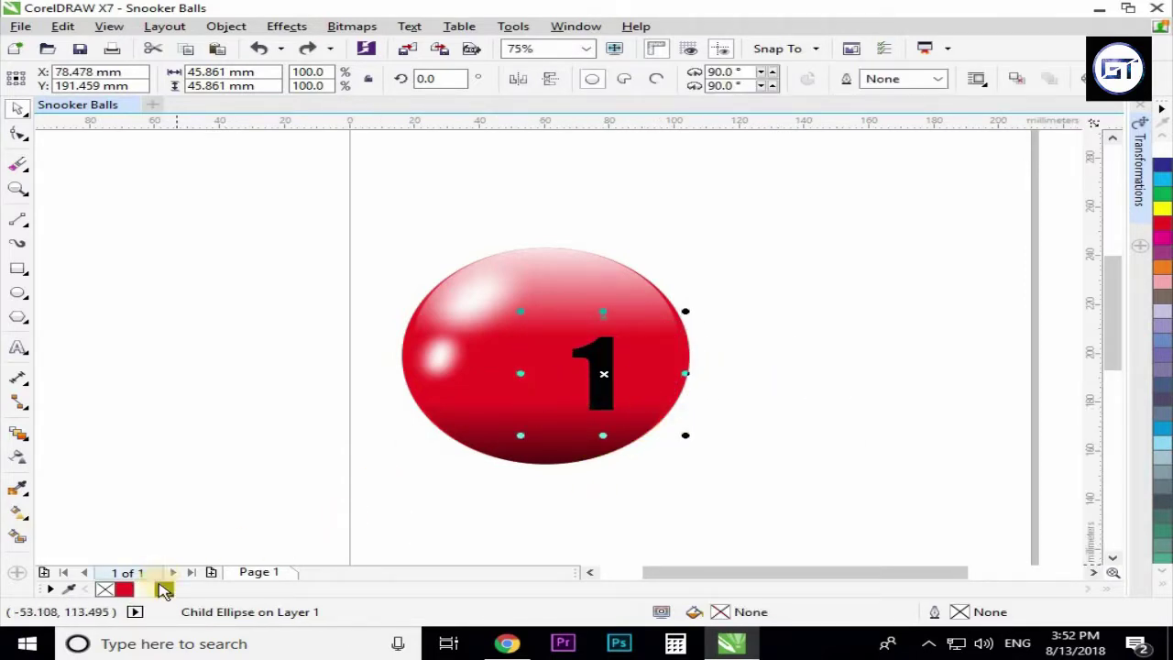
drag(154, 594, 693, 388)
click(788, 373)
Step: Shift the number slightly to the right to centre it better within the white circle
scroll(586, 379, up, 1)
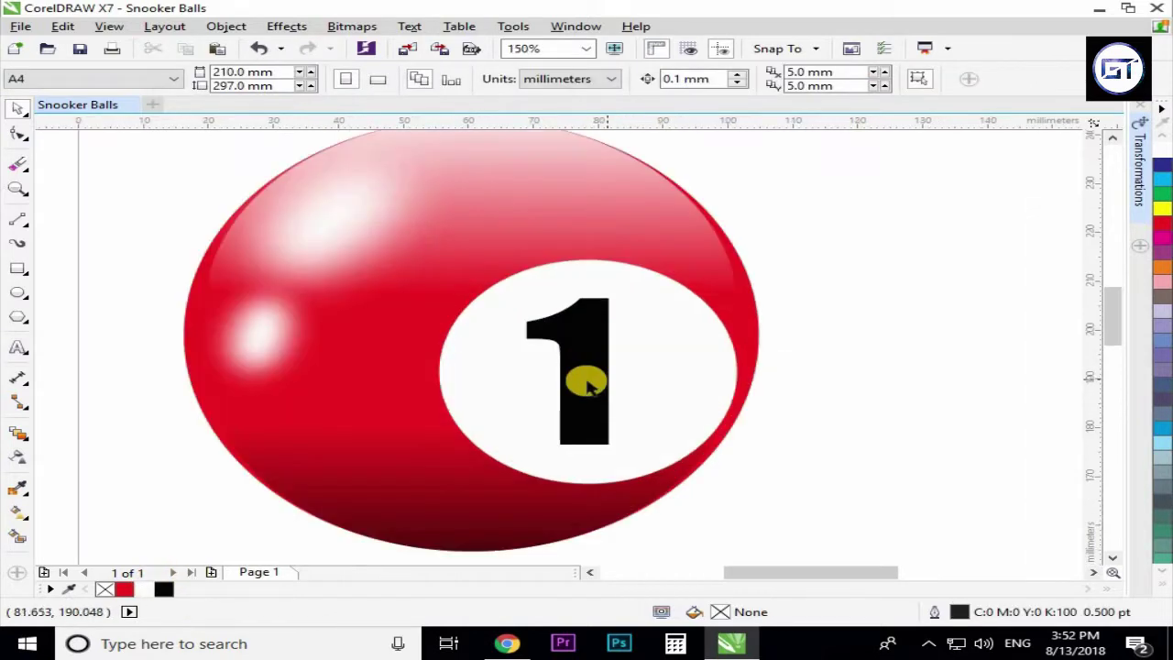
click(594, 382)
scroll(594, 382, up, 1)
drag(596, 384, 621, 386)
scroll(594, 354, down, 2)
click(746, 376)
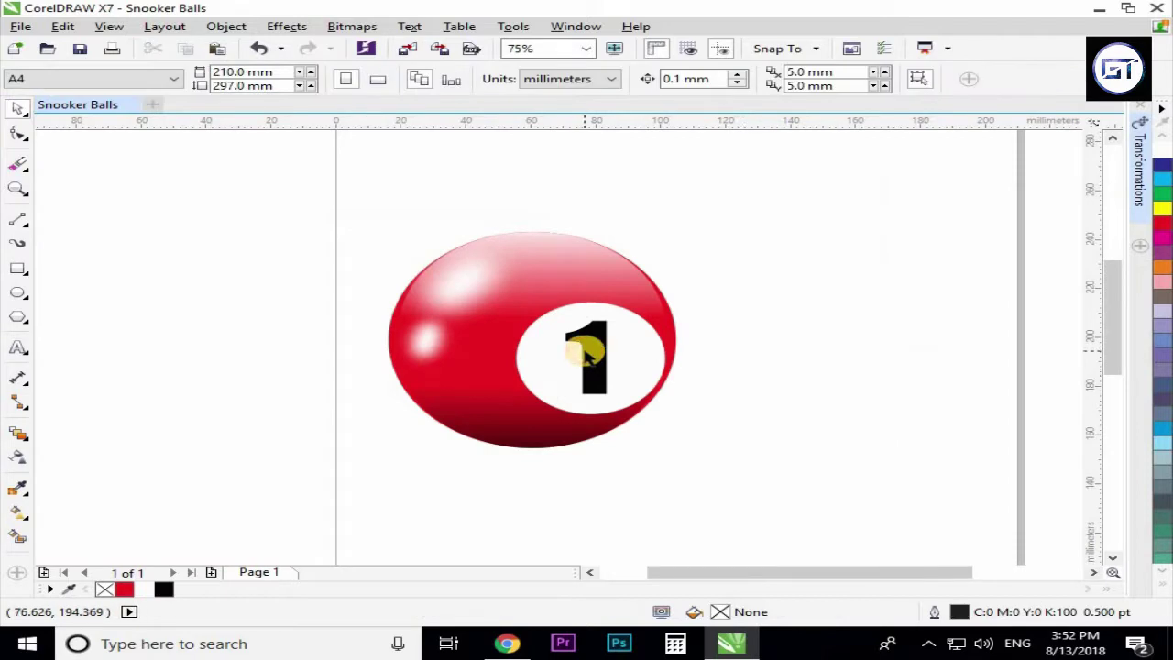
Step: Move the numbered circle group about 9 mm left, toward the middle of the ball
click(597, 336)
scroll(533, 350, up, 1)
drag(533, 350, 533, 351)
Step: Add a perspective to the numbered circle and move all four corners to tilt it along the ball's surface
click(286, 27)
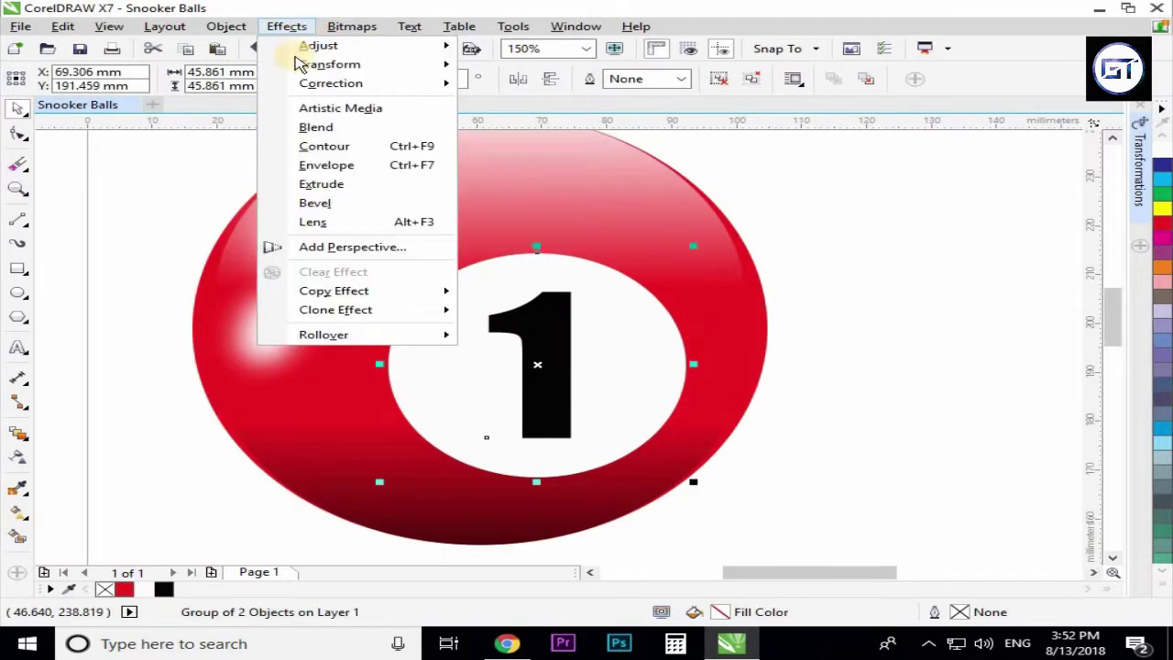
click(351, 244)
drag(684, 479, 677, 420)
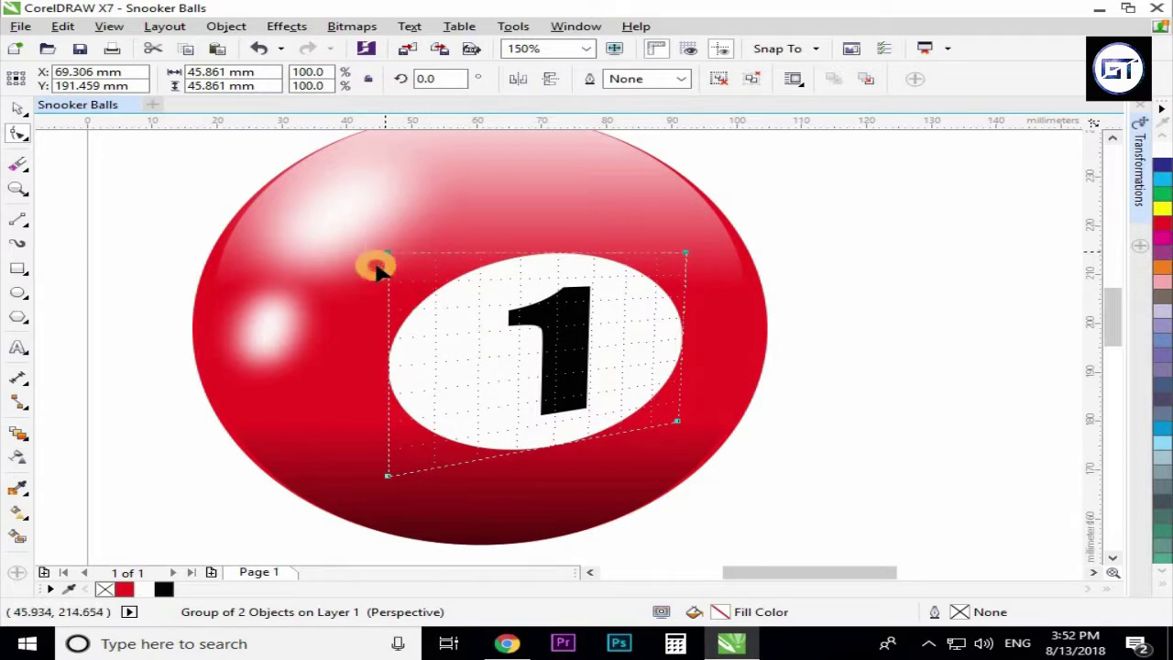
drag(378, 266, 339, 299)
drag(389, 483, 432, 455)
drag(684, 252, 711, 275)
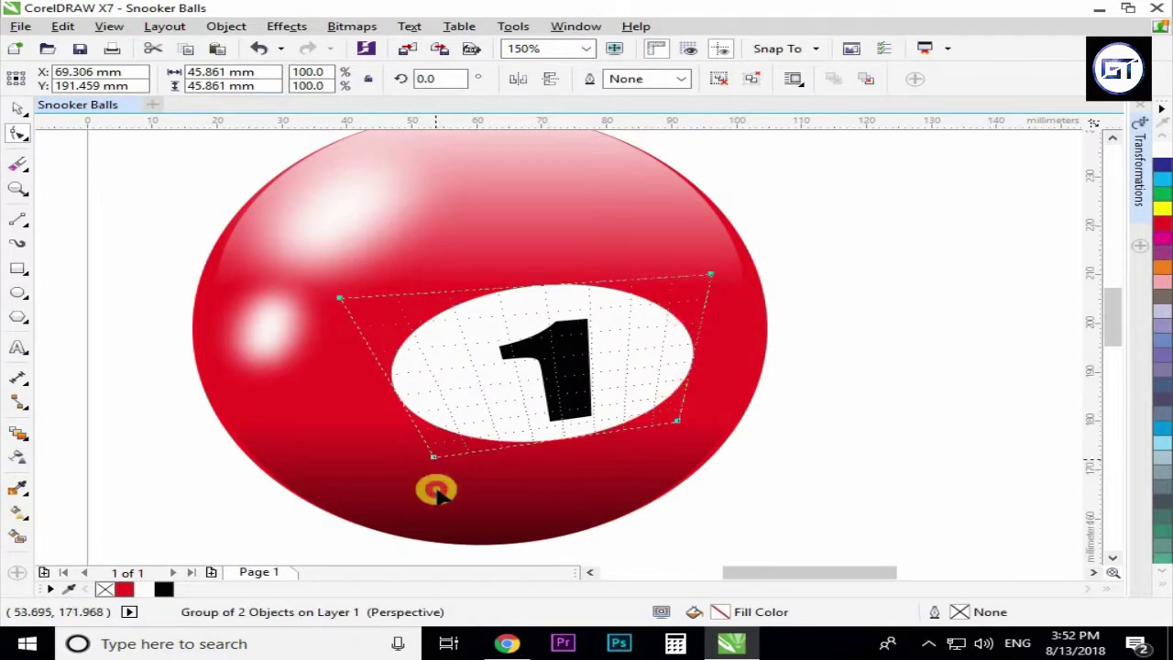
Step: Adjust the perspective corners further, making the numbered circle taller and rounder toward the ball's right side
drag(438, 472, 436, 495)
drag(674, 424, 704, 409)
drag(344, 295, 397, 268)
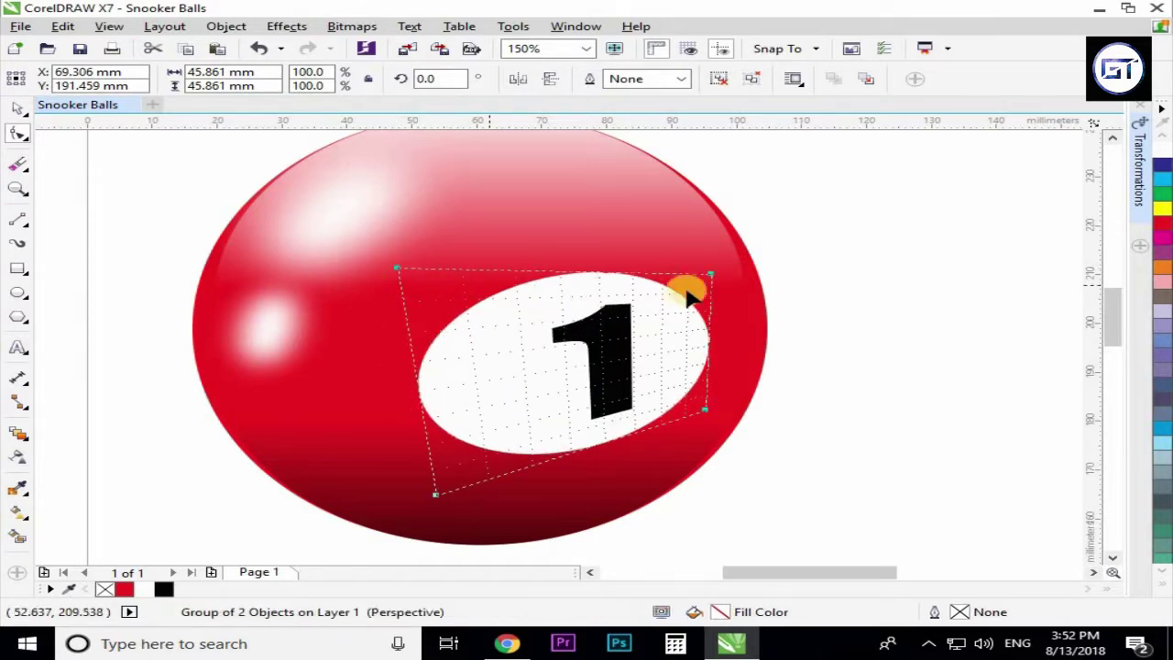
drag(710, 260, 707, 254)
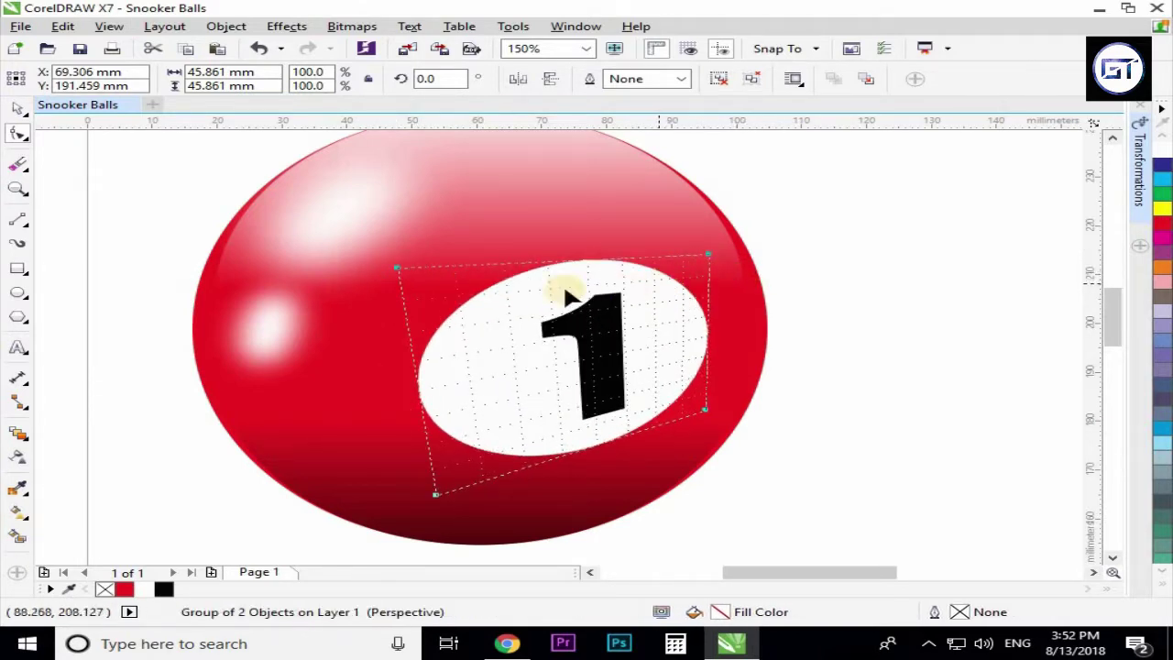
drag(392, 264, 346, 240)
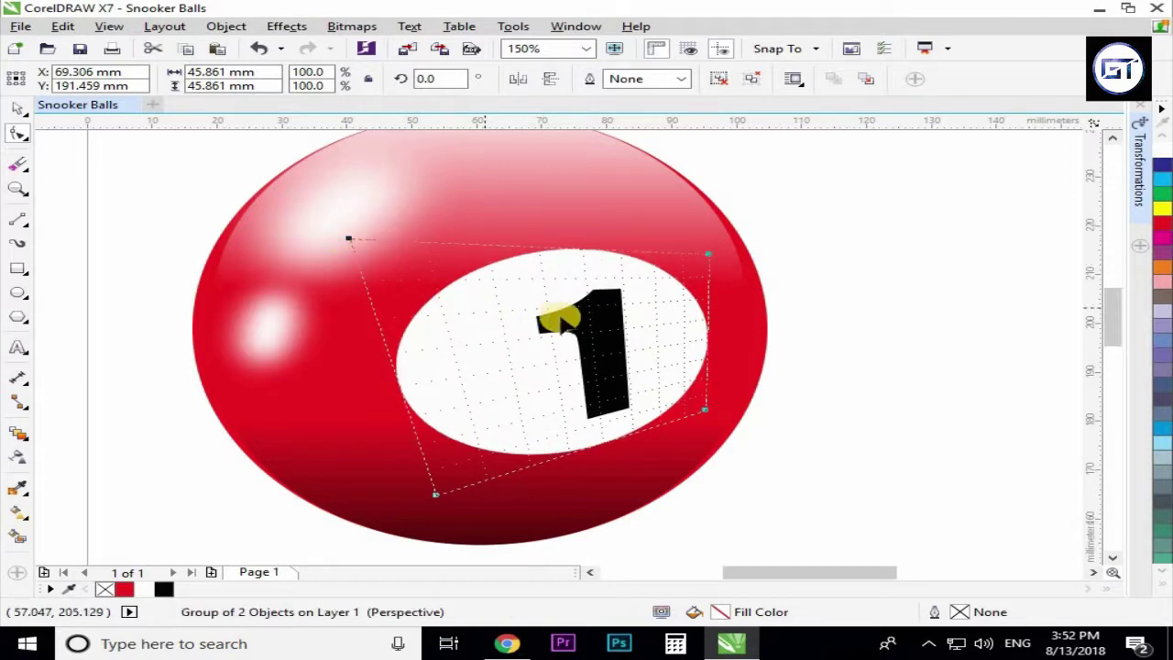
Step: Fine-tune the perspective corners of the numbered circle and finish editing its shape
scroll(558, 317, down, 2)
scroll(626, 351, up, 2)
drag(658, 357, 657, 348)
drag(370, 438, 392, 446)
key(space)
scroll(472, 397, down, 2)
click(587, 369)
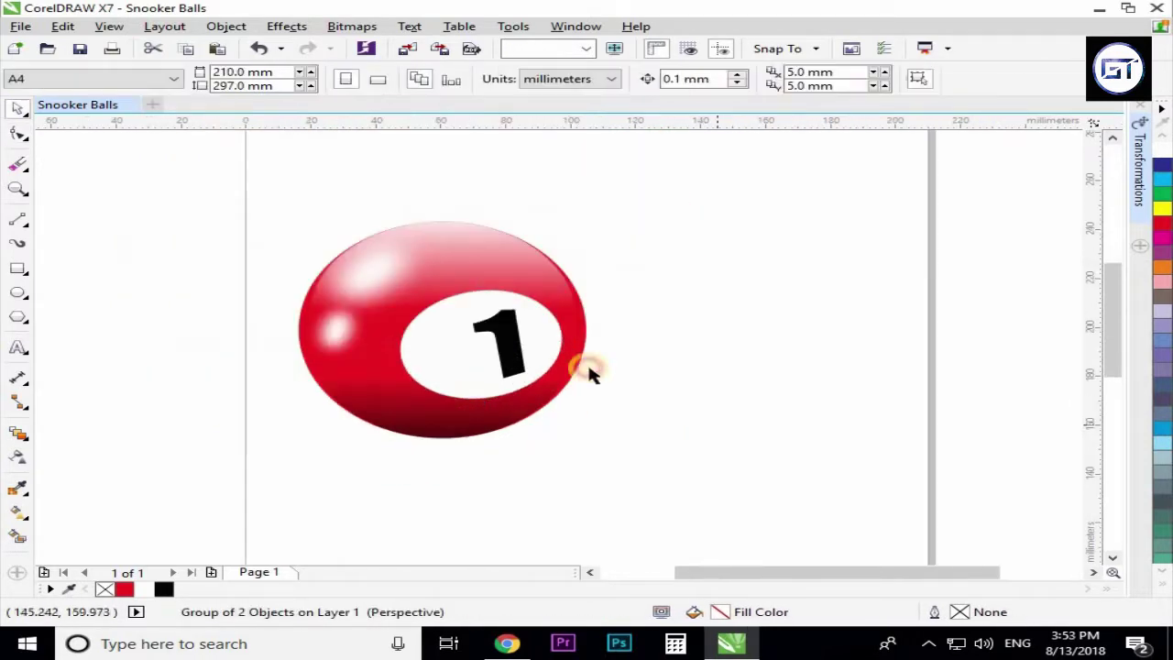
Step: Raise the upper-right perspective corner of the numbered circle slightly and deselect it
click(496, 319)
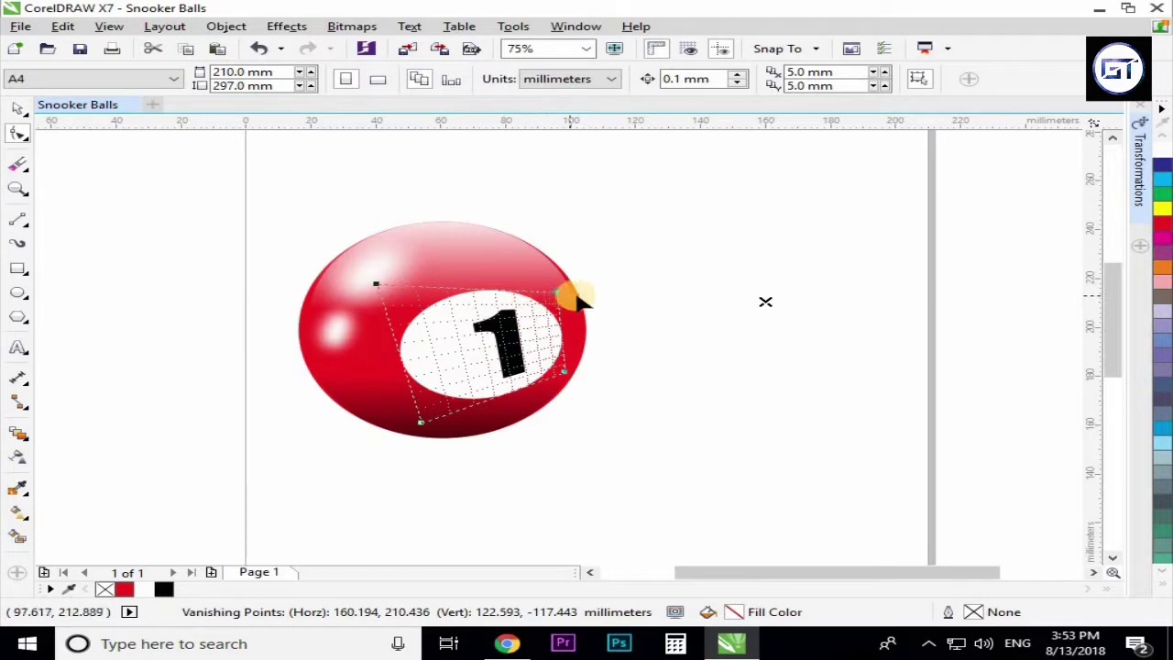
drag(555, 291, 561, 279)
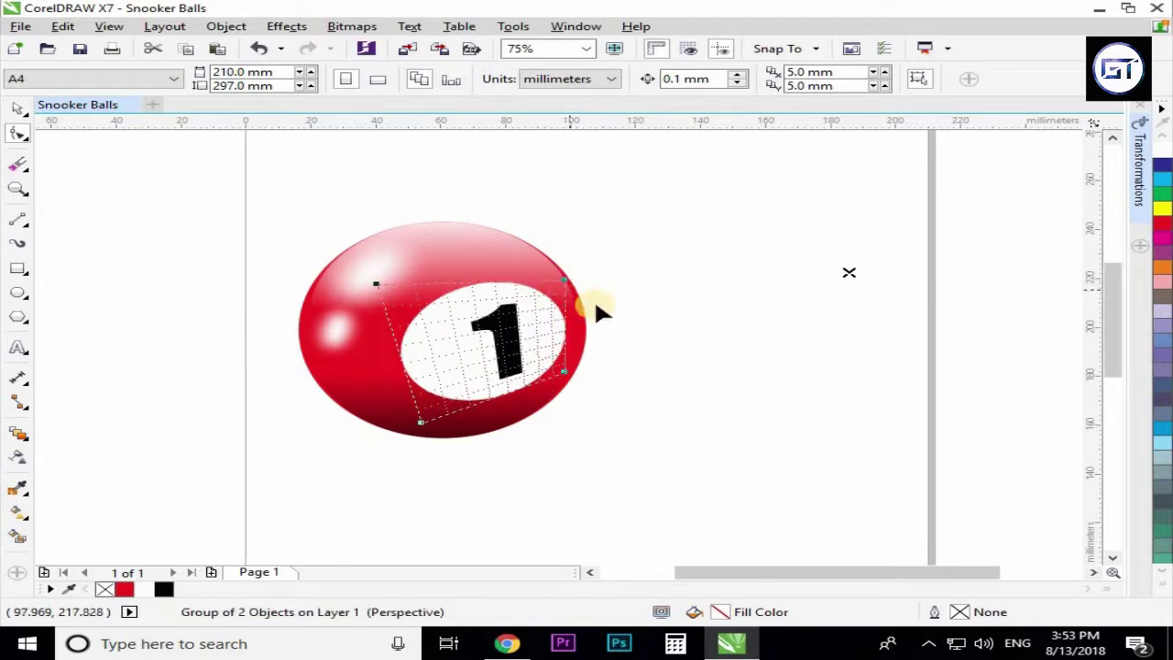
key(space)
key(Escape)
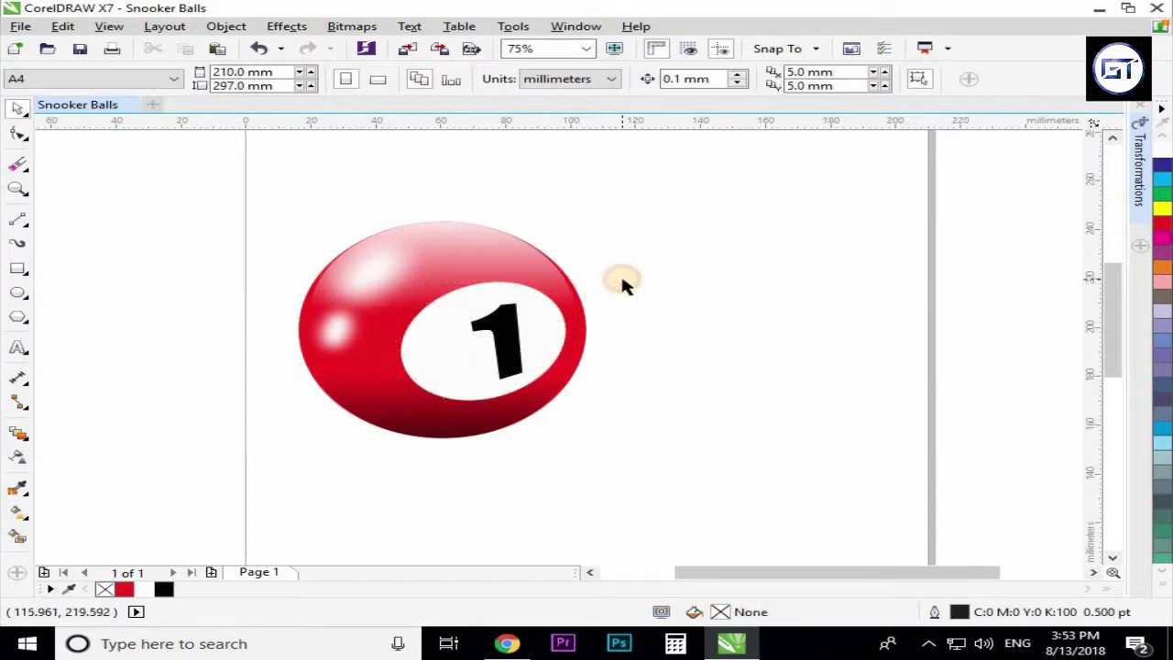
Step: Draw a flat ellipse about 79 × 13 mm just below the ball and centre it horizontally under the ball
scroll(623, 285, down, 1)
click(18, 292)
scroll(552, 366, up, 1)
drag(378, 363, 633, 394)
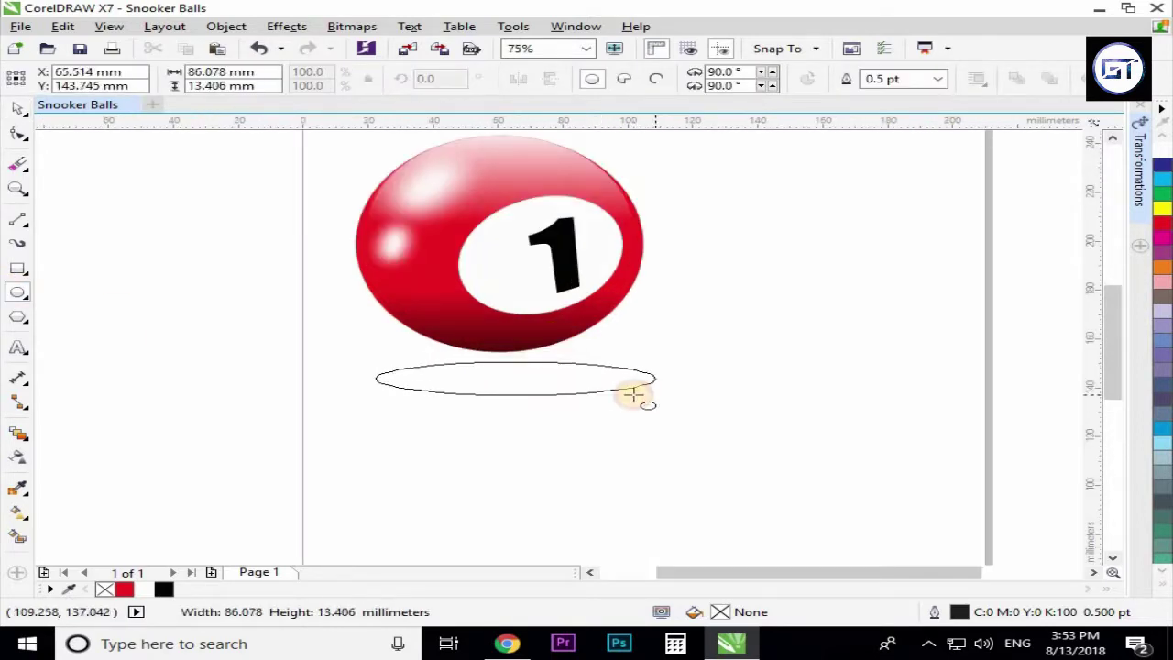
shift+click(527, 333)
key(c)
click(697, 390)
Step: Fill the flat ellipse with black and remove its outline
click(520, 397)
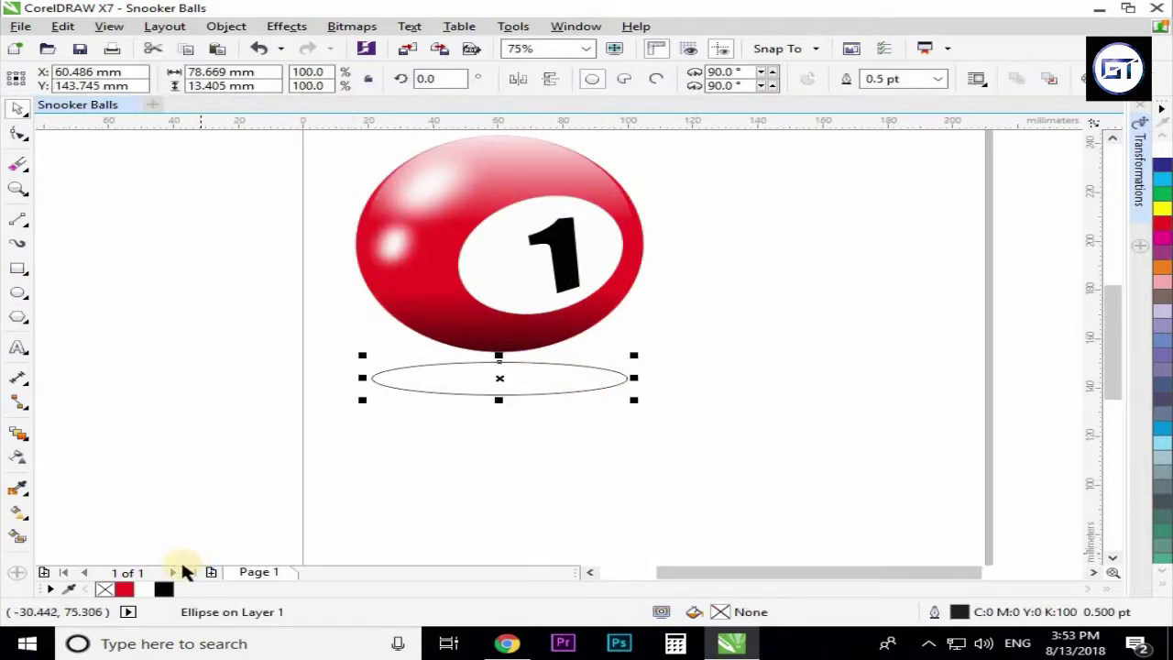
click(164, 588)
right_click(104, 589)
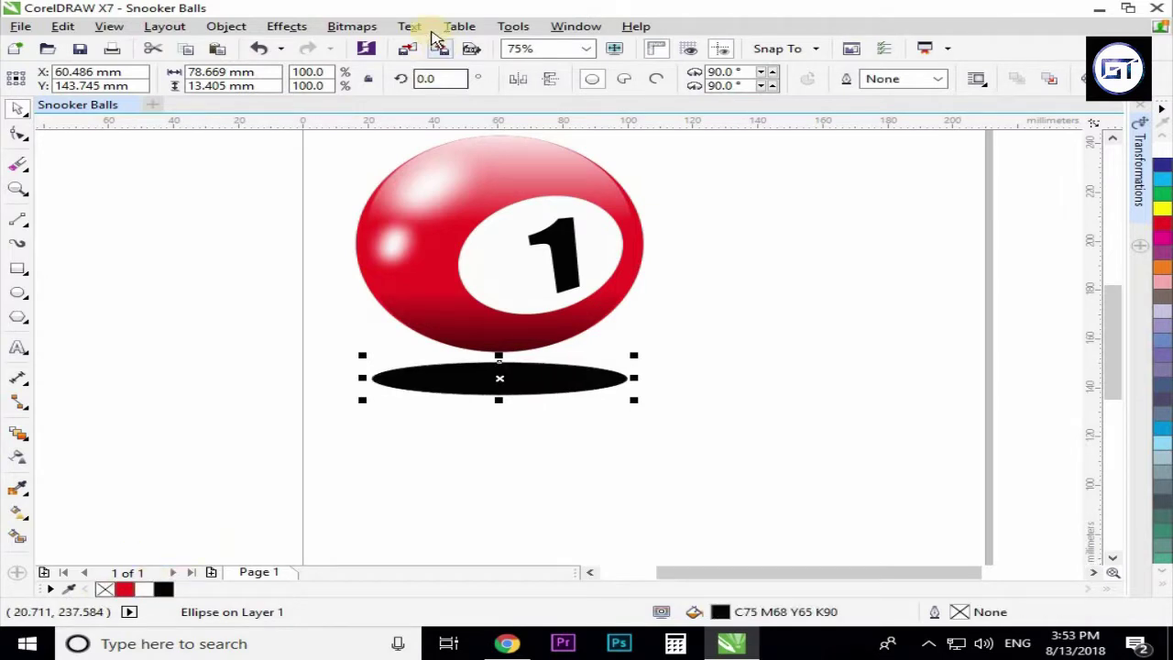
Step: Convert the black ellipse to a 300 dpi CMYK bitmap with anti-aliasing and a transparent background
click(352, 25)
click(414, 46)
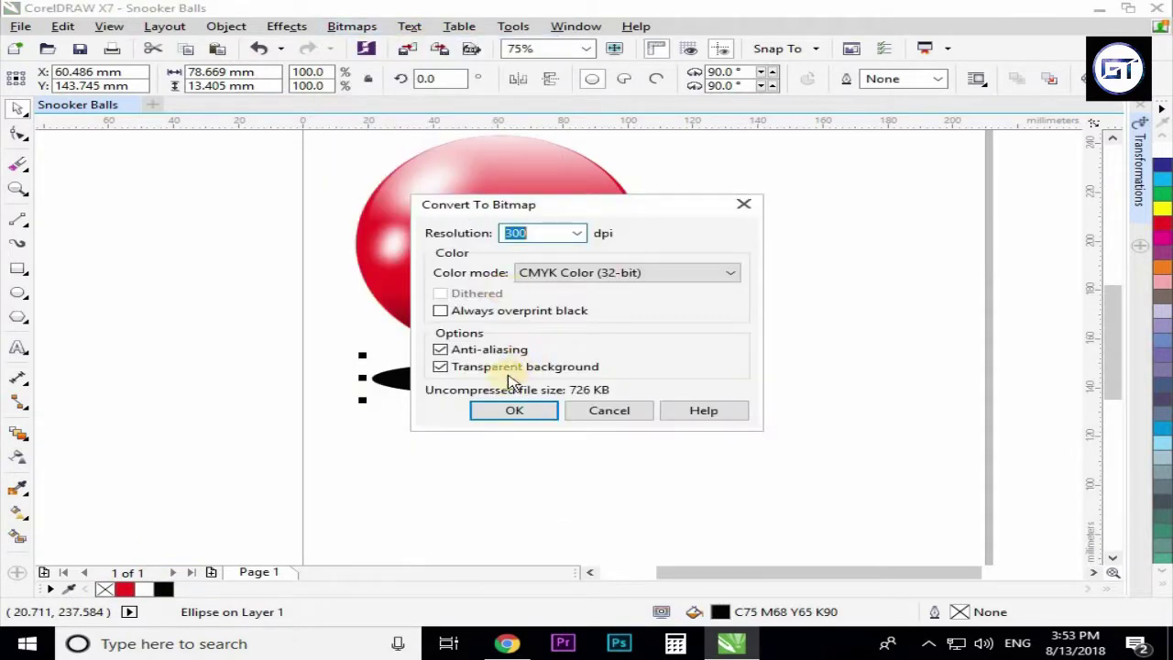
click(503, 412)
Step: Apply a Gaussian Blur with a radius of 60 pixels to the black ellipse bitmap to form a soft shadow
click(356, 26)
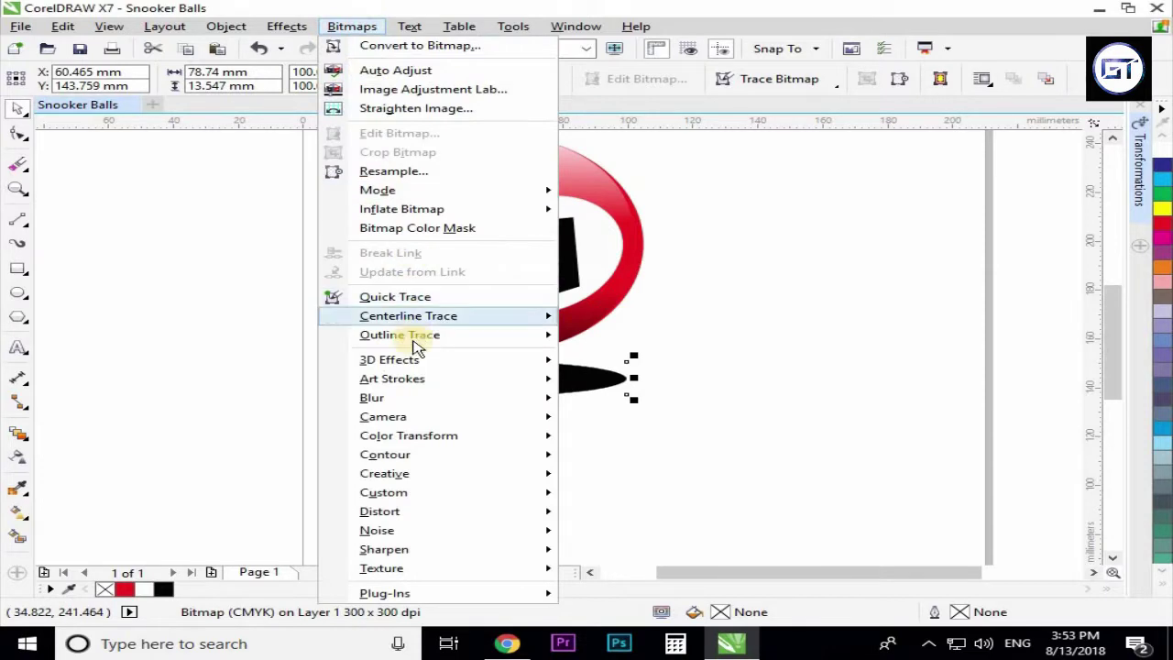
mouse_move(521, 399)
click(610, 416)
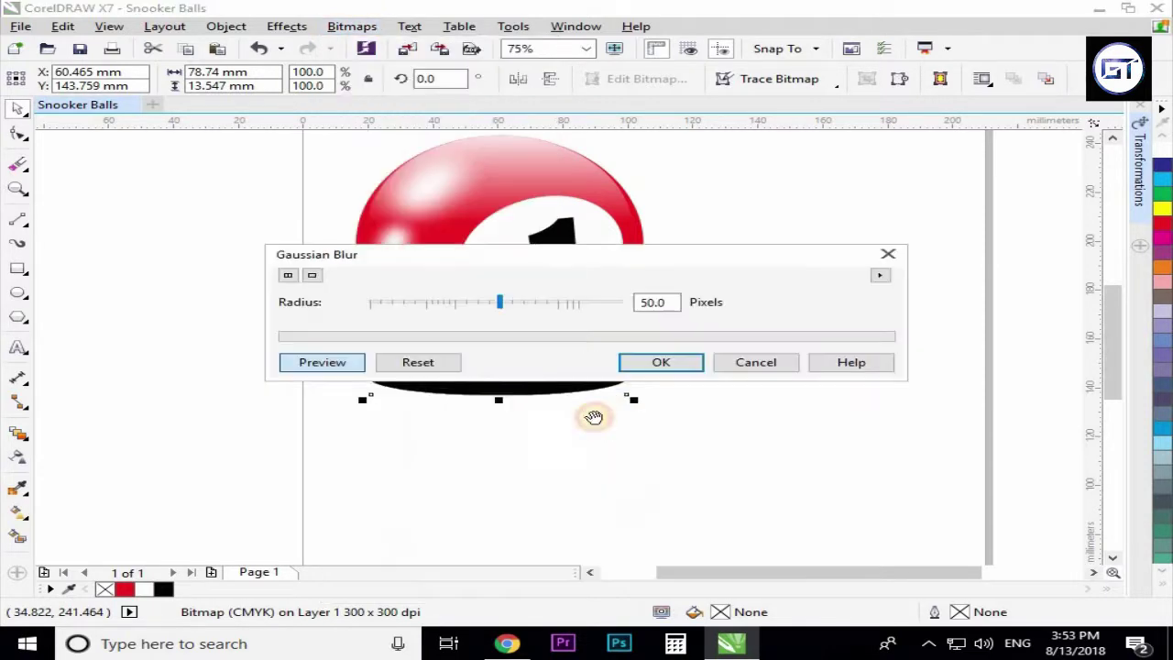
drag(615, 261, 676, 162)
click(553, 205)
drag(554, 208, 542, 210)
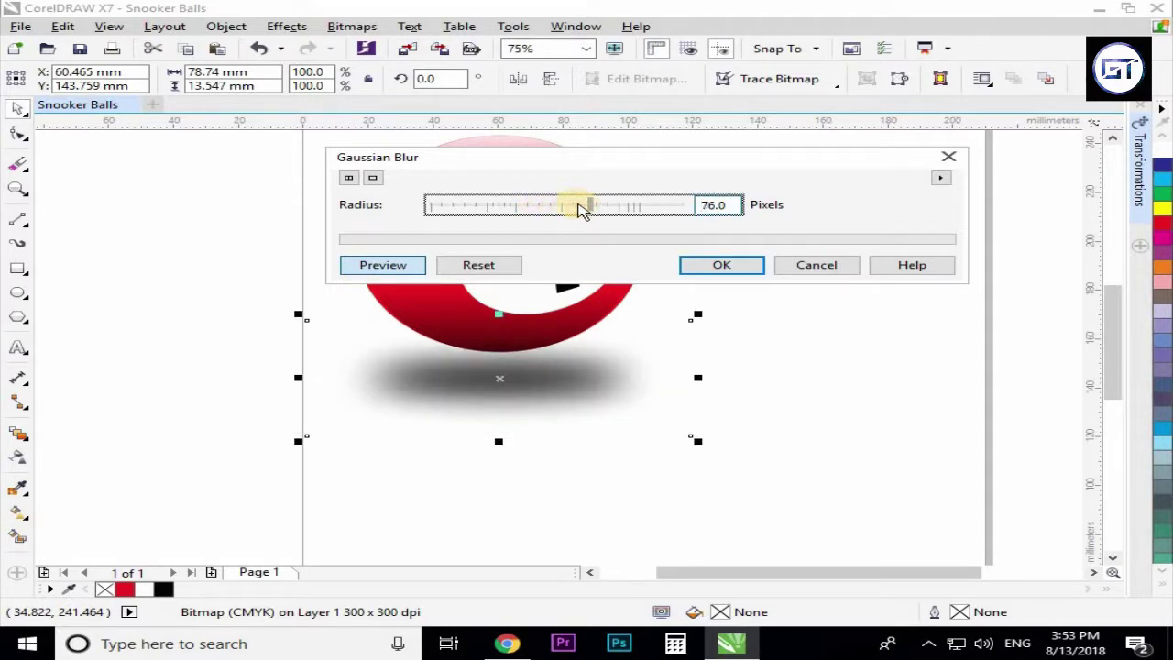
text(60)
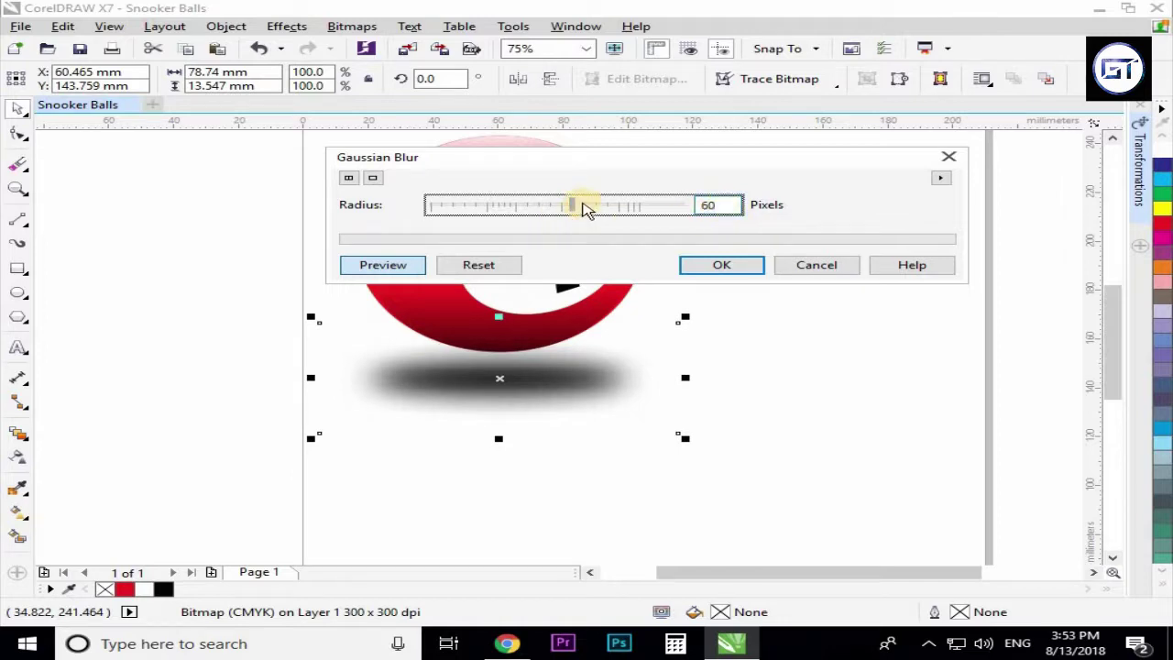
click(733, 265)
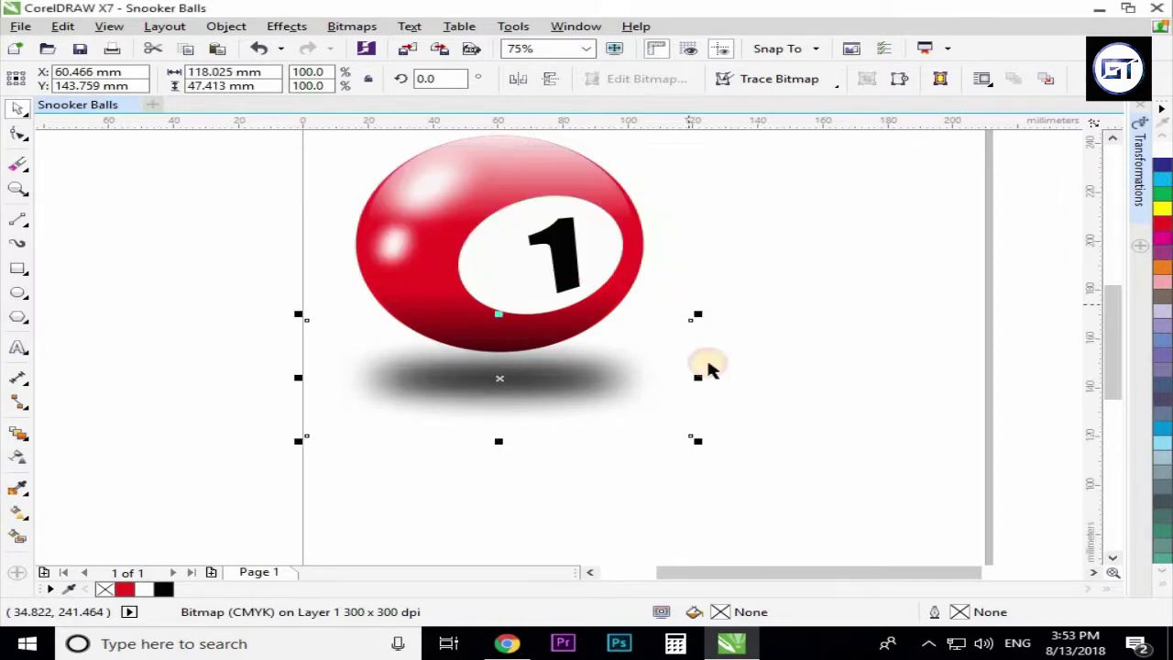
drag(498, 340, 506, 333)
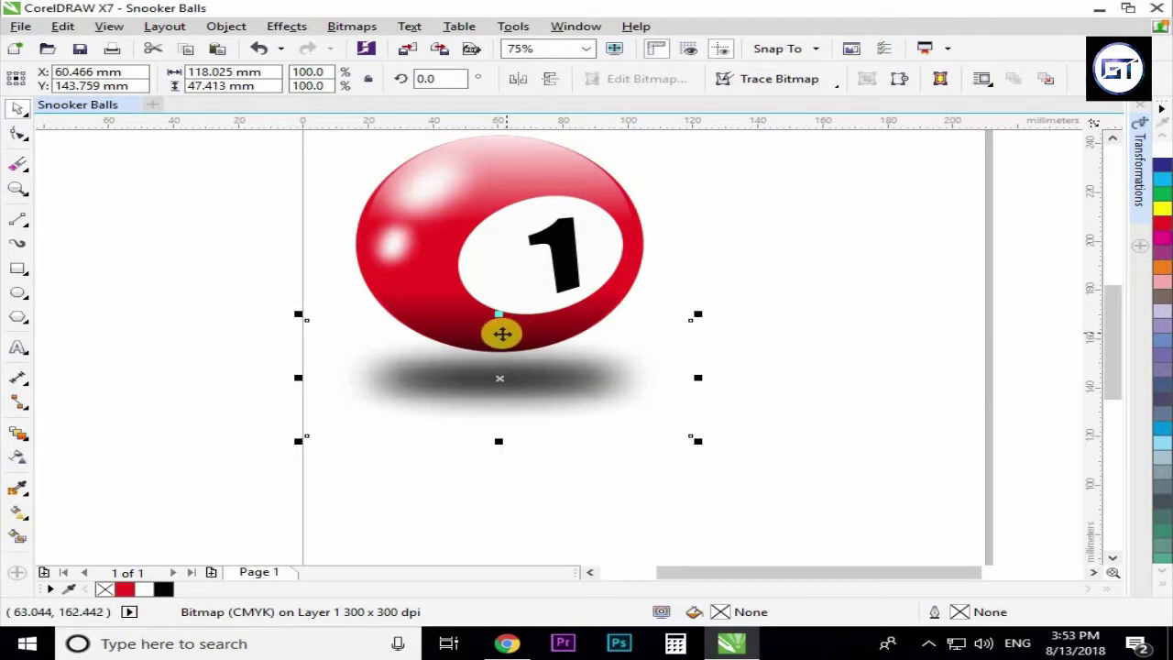
Step: Copy the complete ball with its shadow about 158 mm to the right and repeat the duplication for a third ball
key(shift+F4)
click(303, 209)
drag(286, 199, 676, 440)
drag(519, 313, 772, 314)
right_click(773, 314)
scroll(499, 293, down, 2)
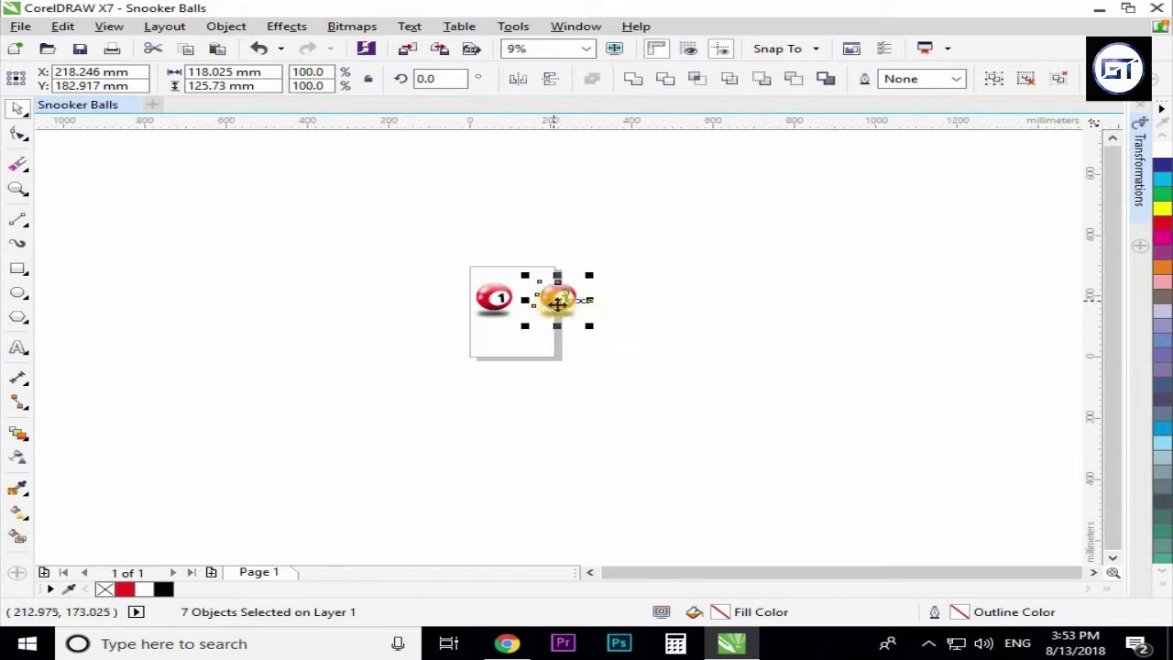
scroll(557, 302, up, 2)
key(ctrl+r)
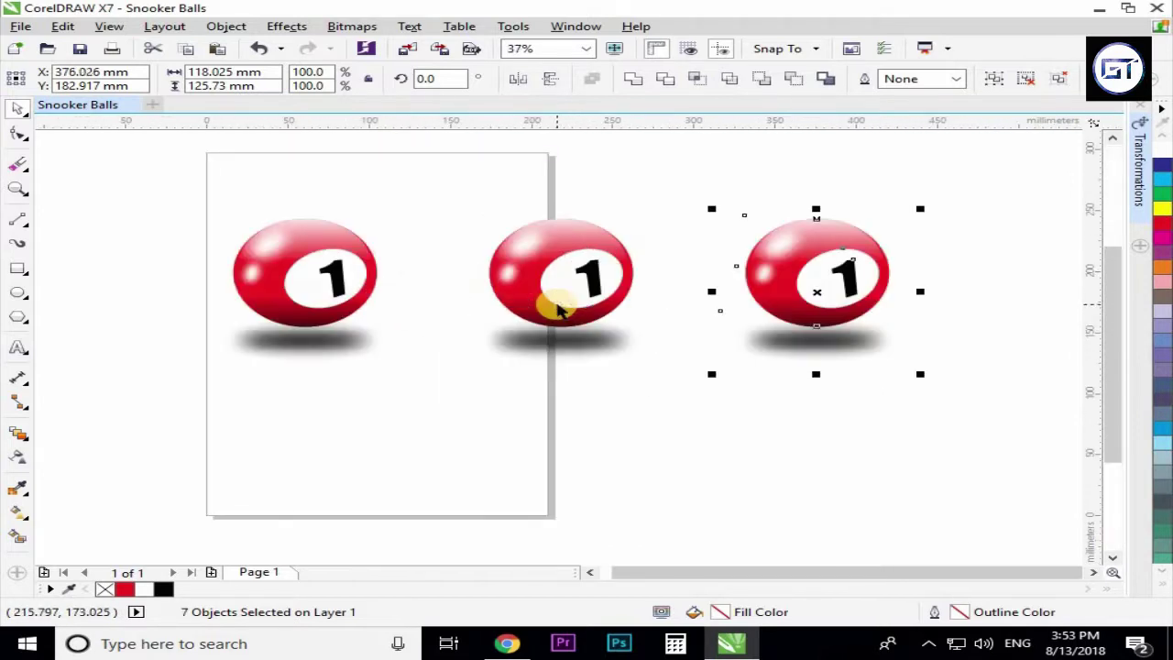
Step: Repeat the duplication to add a fourth ball at the same spacing to the right of the third
key(ctrl+r)
scroll(444, 305, down, 1)
click(443, 301)
Step: Fill the base ellipse of the second ball with blue (C100 M100 Y0 K0)
scroll(518, 280, up, 1)
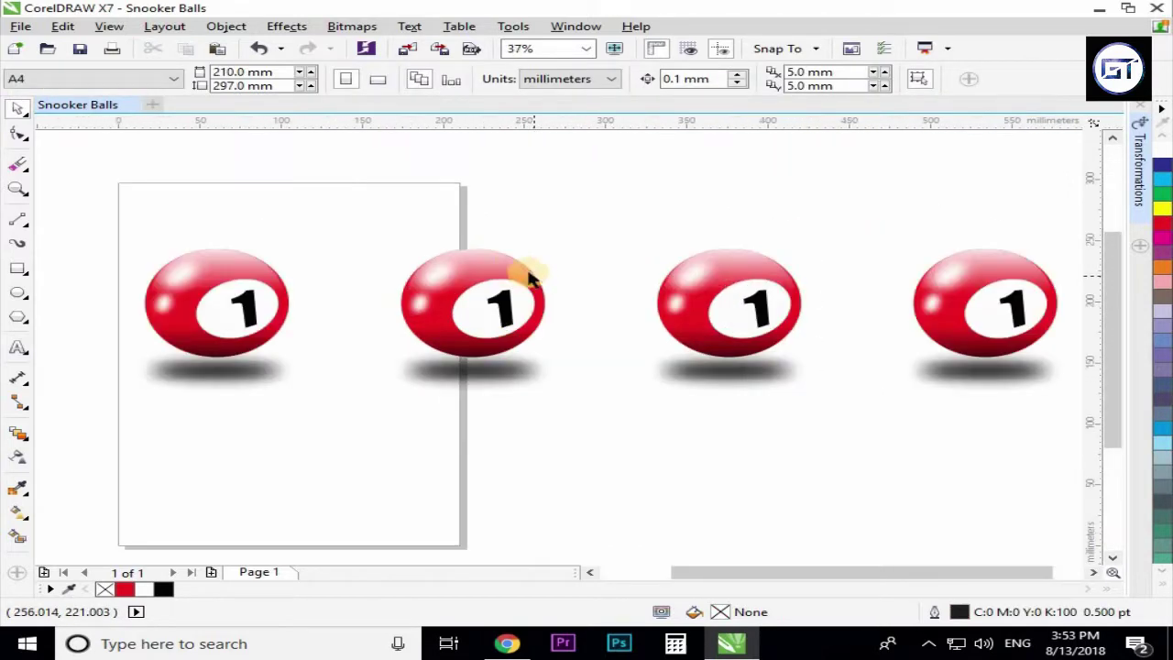
scroll(550, 304, up, 1)
click(541, 306)
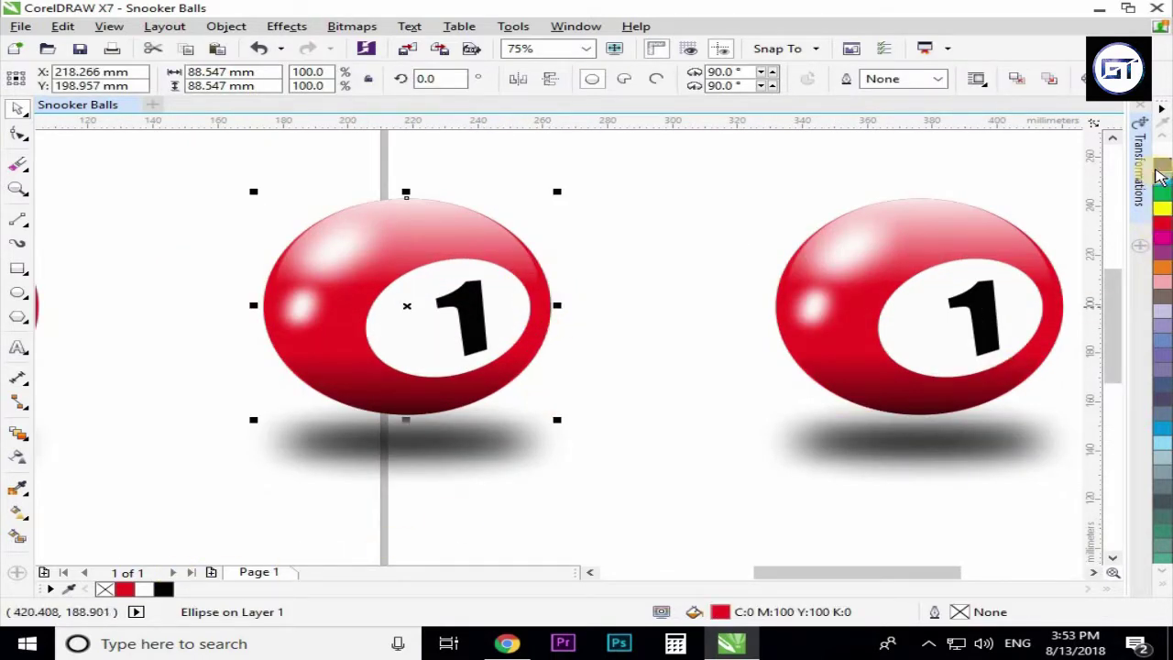
click(1160, 176)
click(623, 269)
scroll(741, 288, down, 1)
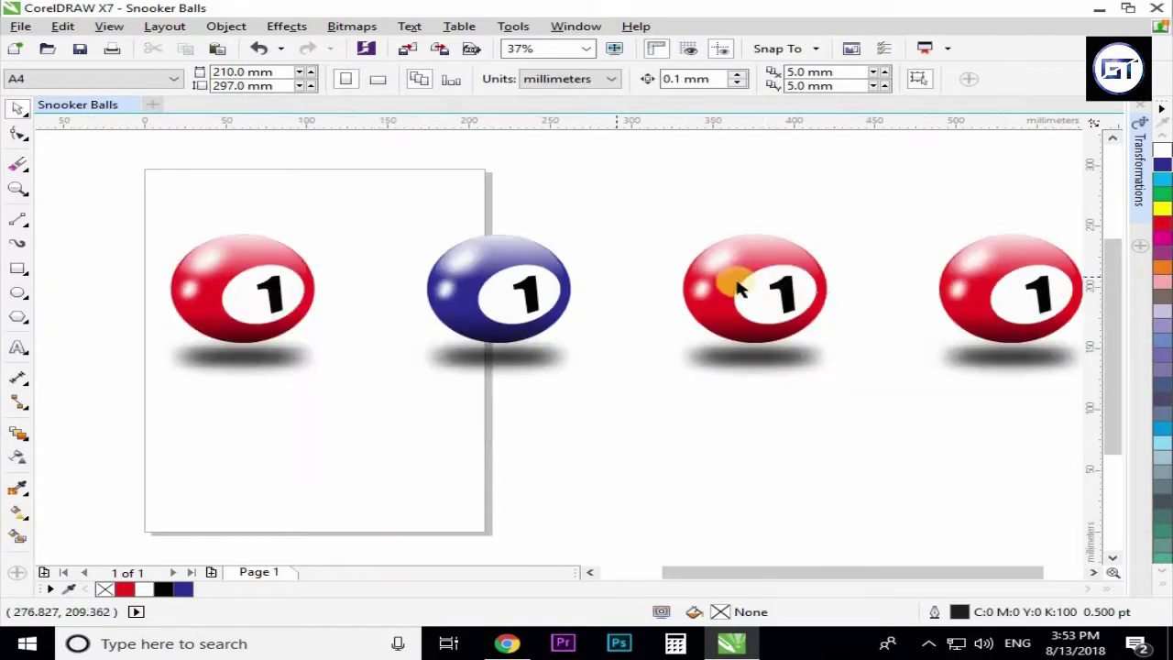
Step: Fill the base ellipse of the third ball with green (C100 M0 Y100 K0)
scroll(800, 295, up, 2)
click(801, 300)
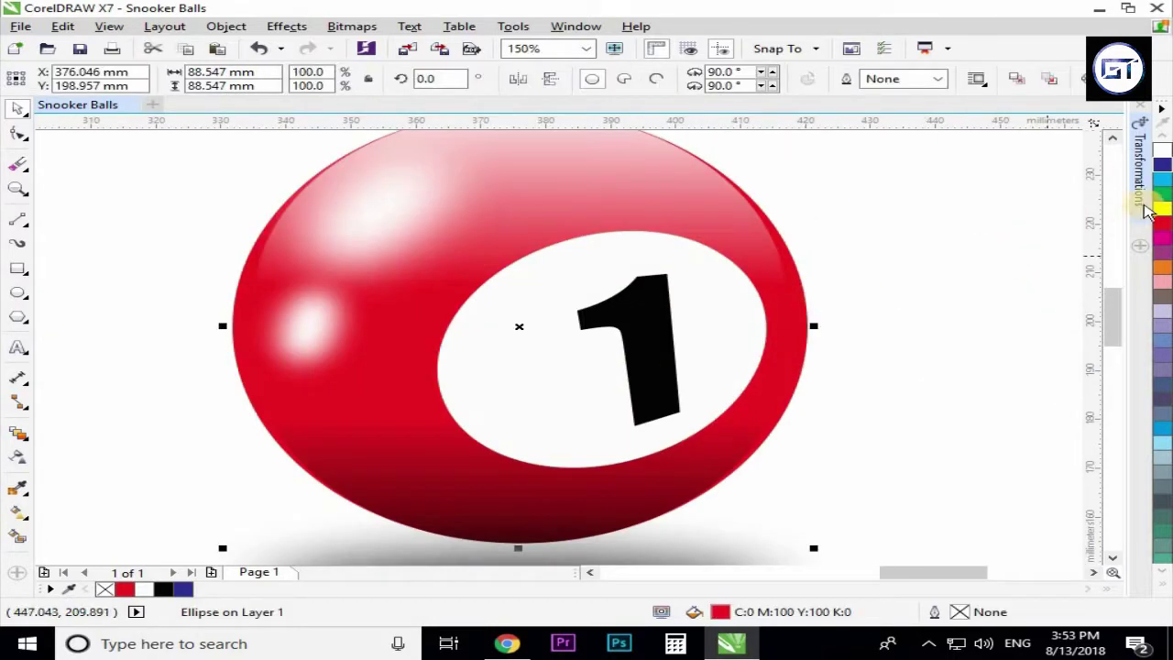
click(1162, 193)
scroll(699, 269, down, 2)
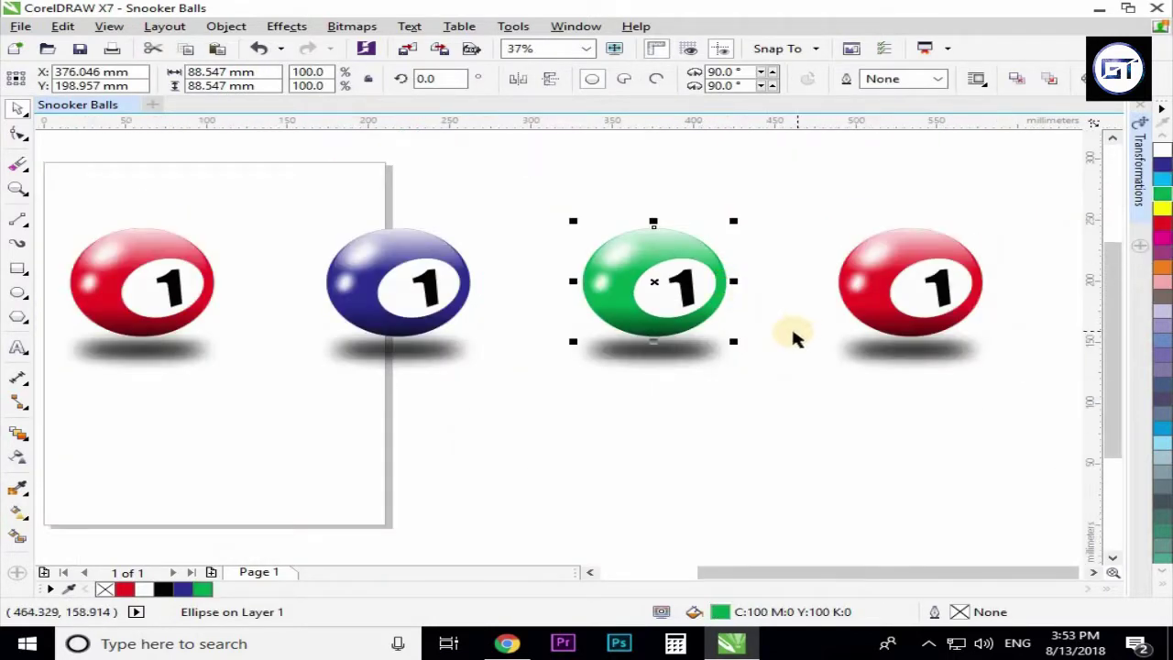
click(791, 335)
Step: Fill the base ellipse of the fourth ball with yellow (C0 M0 Y100 K0)
scroll(976, 282, up, 1)
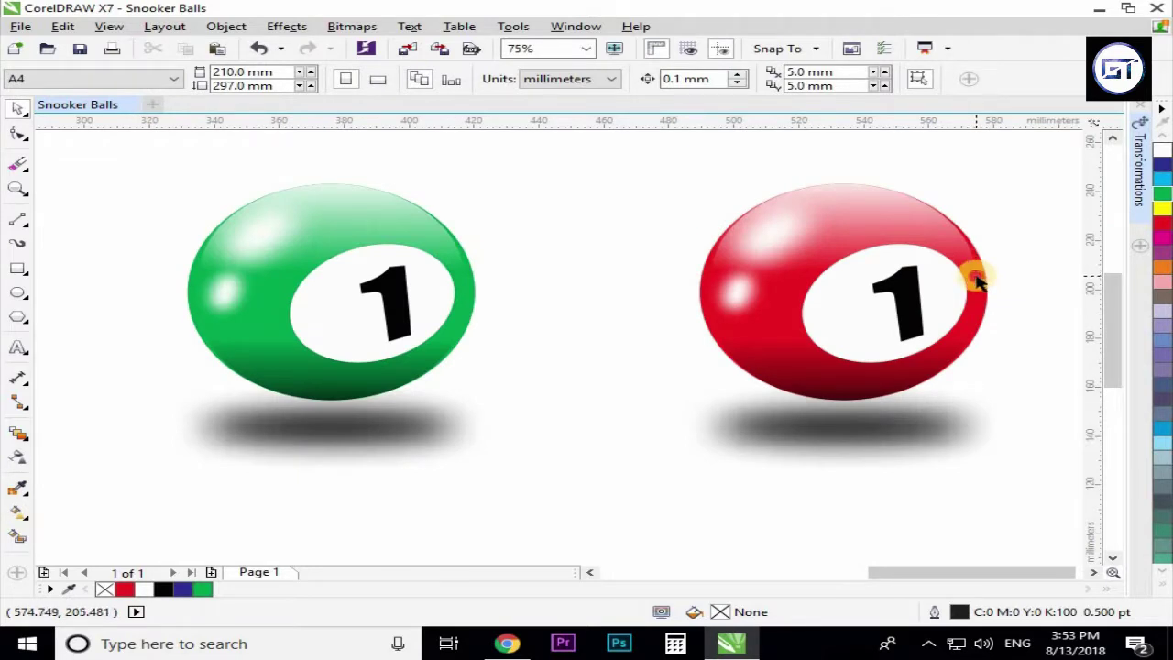
click(979, 276)
scroll(1014, 295, up, 1)
click(1011, 302)
click(948, 296)
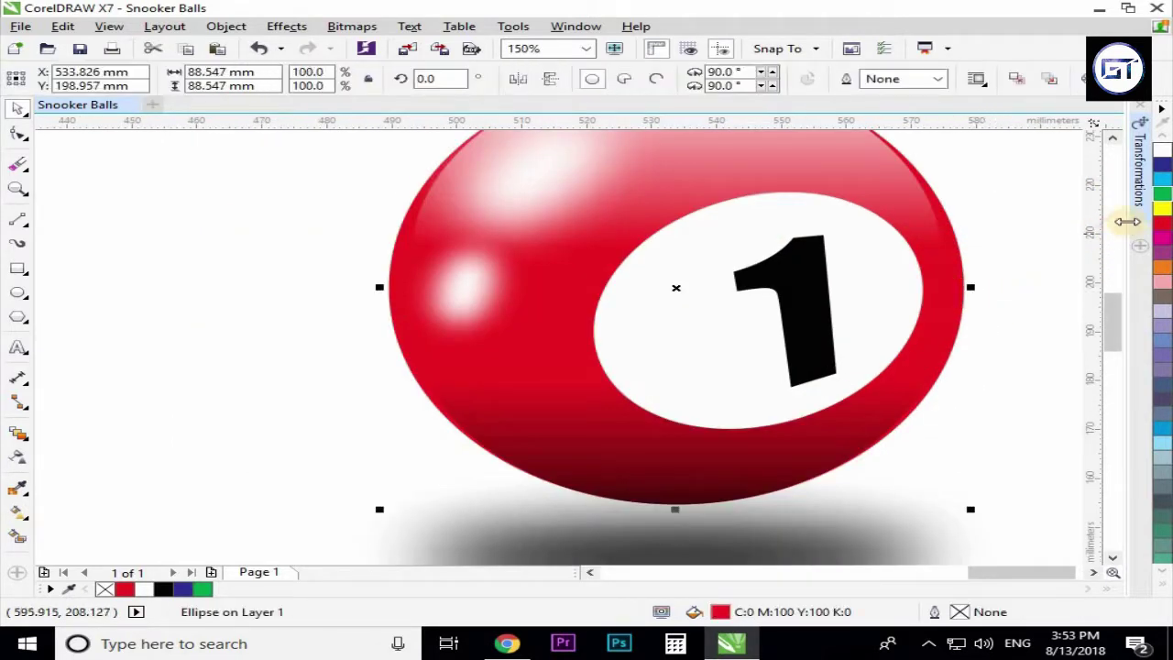
click(1163, 208)
scroll(861, 303, down, 1)
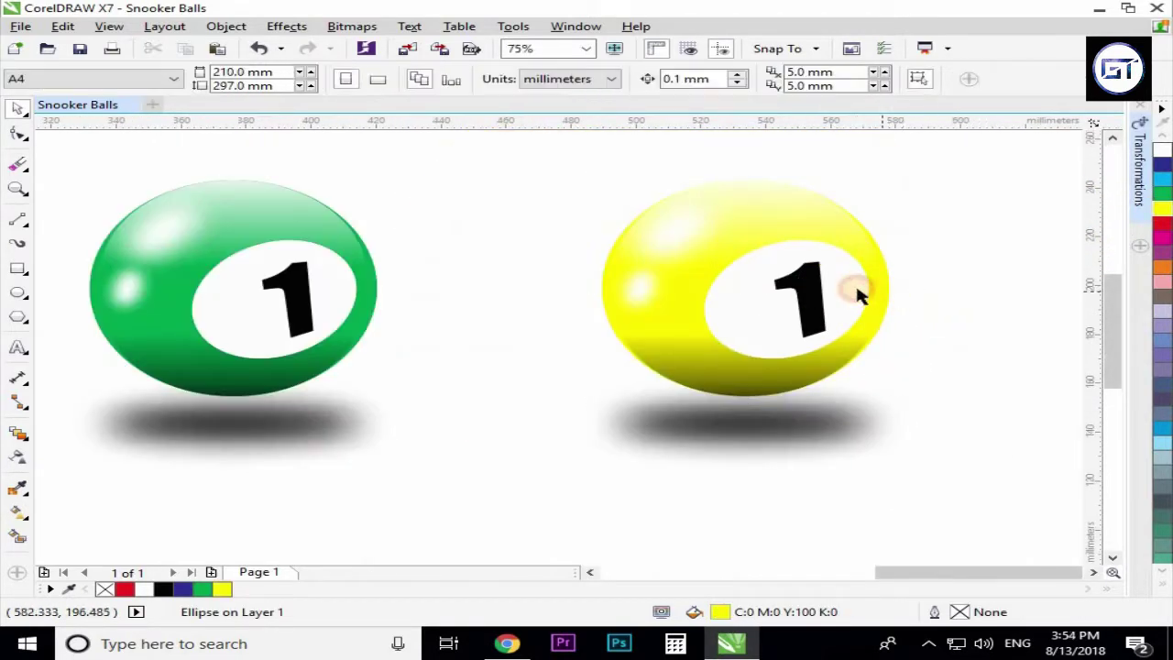
key(Escape)
Step: Scale the row of four balls to about 198 mm wide within the page and copy it about 61 mm below
scroll(852, 296, down, 2)
drag(348, 243, 547, 317)
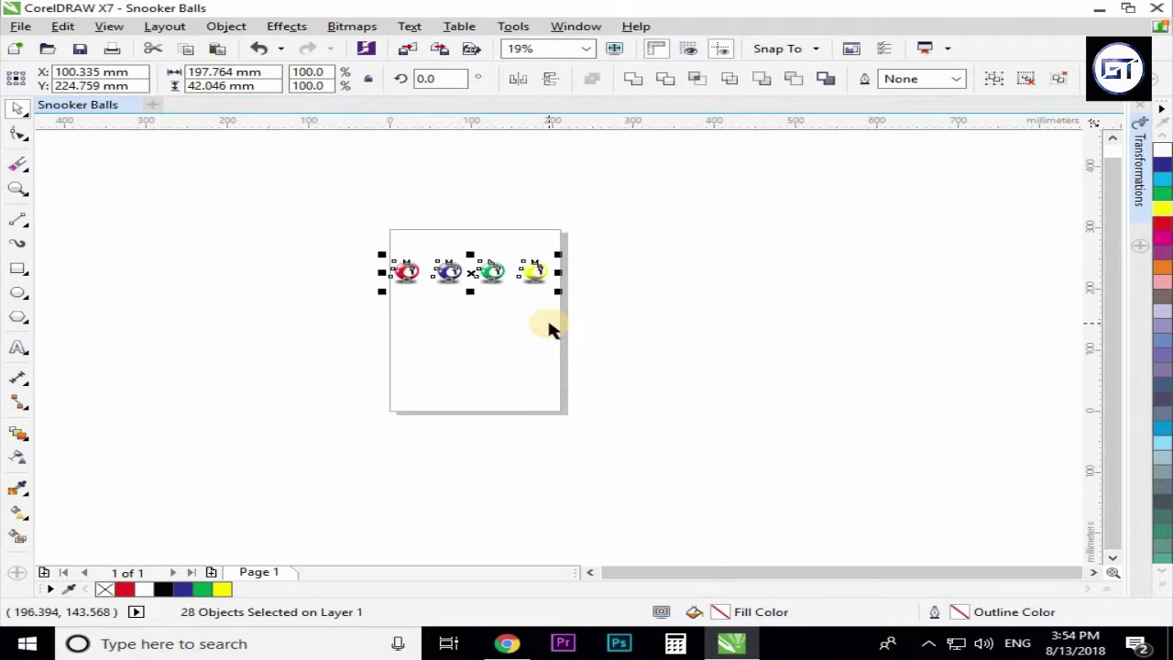
key(shift+F2)
scroll(484, 284, down, 3)
drag(480, 311, 479, 433)
key(Escape)
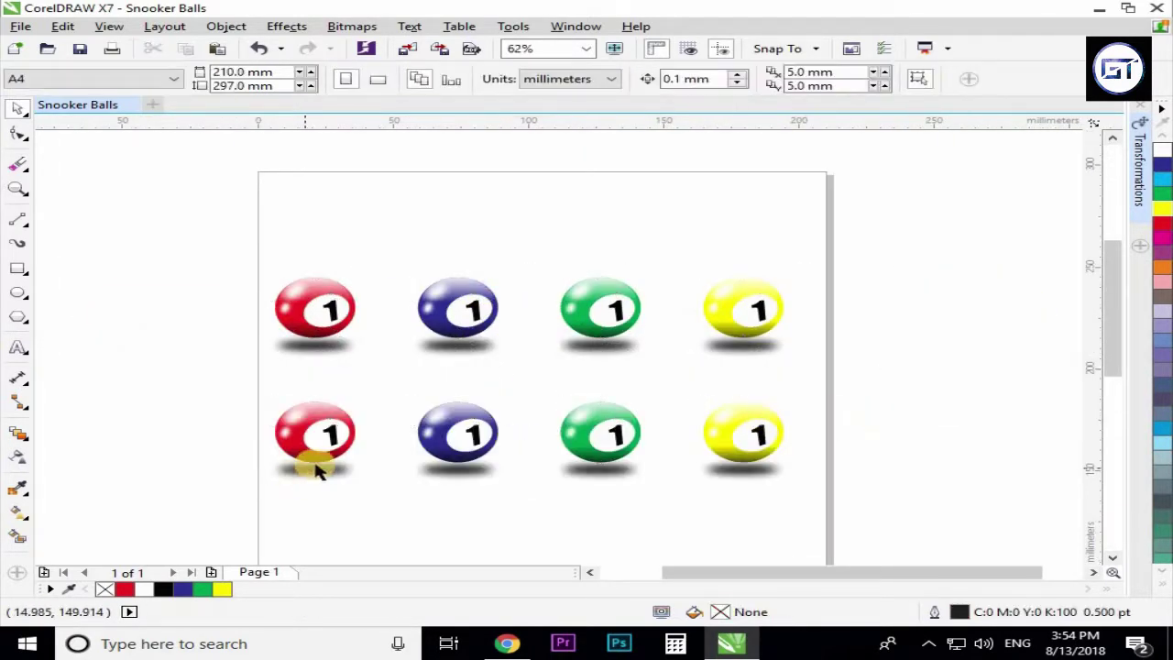
Step: Fill the second row's first ball with magenta (M100) and its second ball with orange (M60 Y100)
scroll(404, 417, up, 2)
click(434, 339)
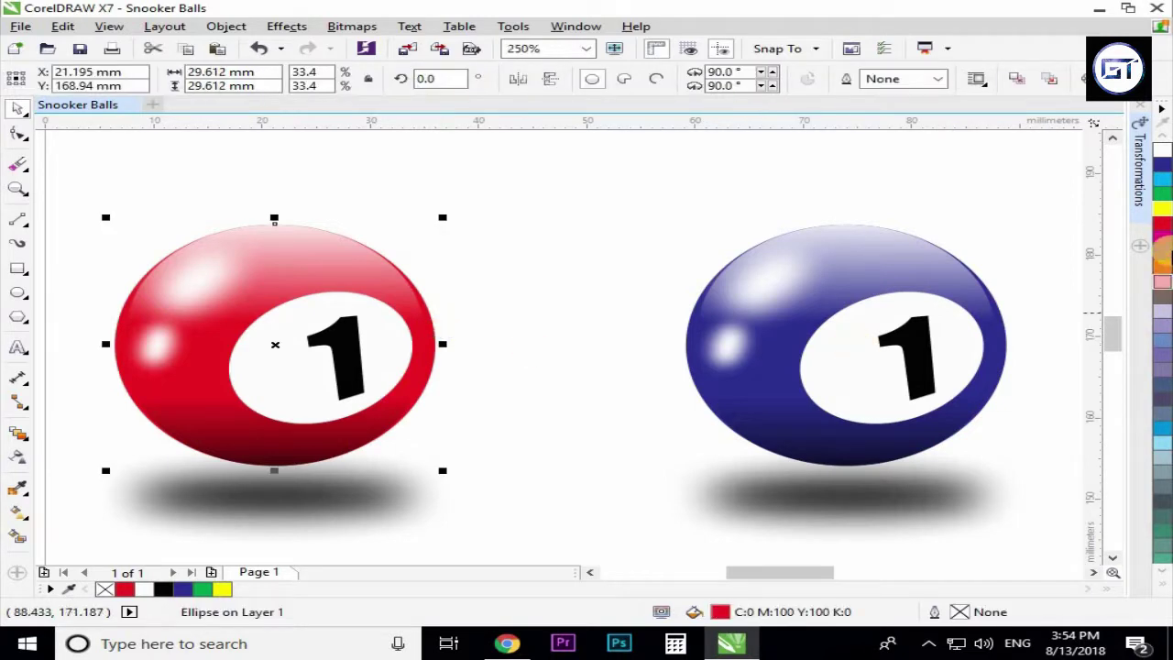
click(1162, 239)
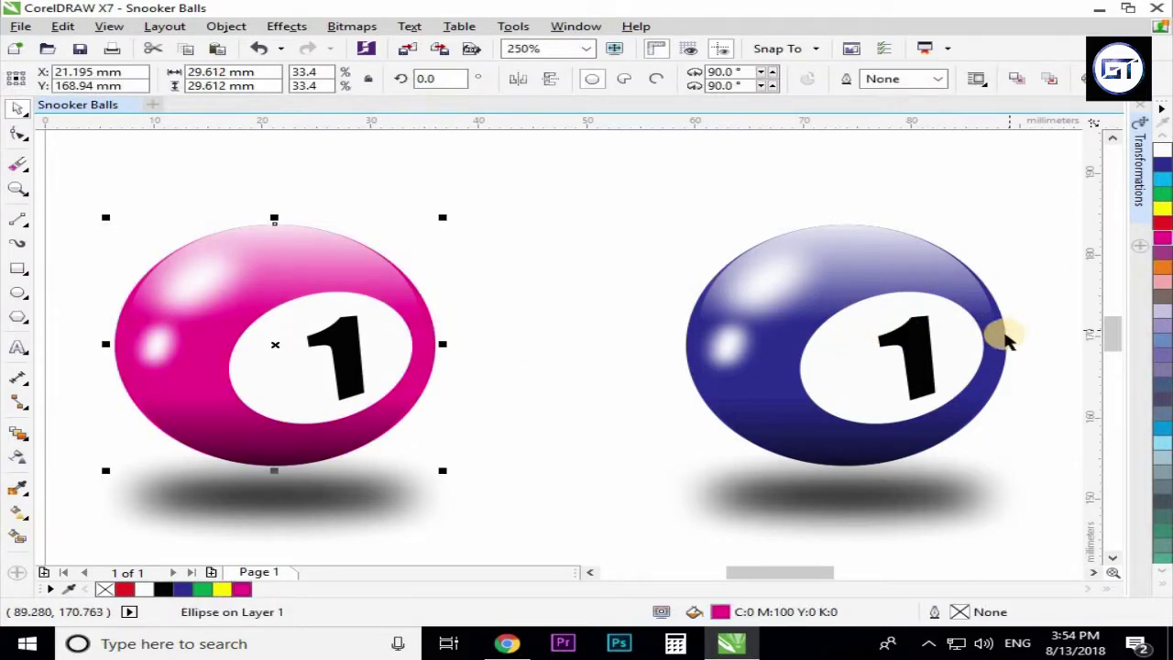
click(1003, 361)
click(1162, 267)
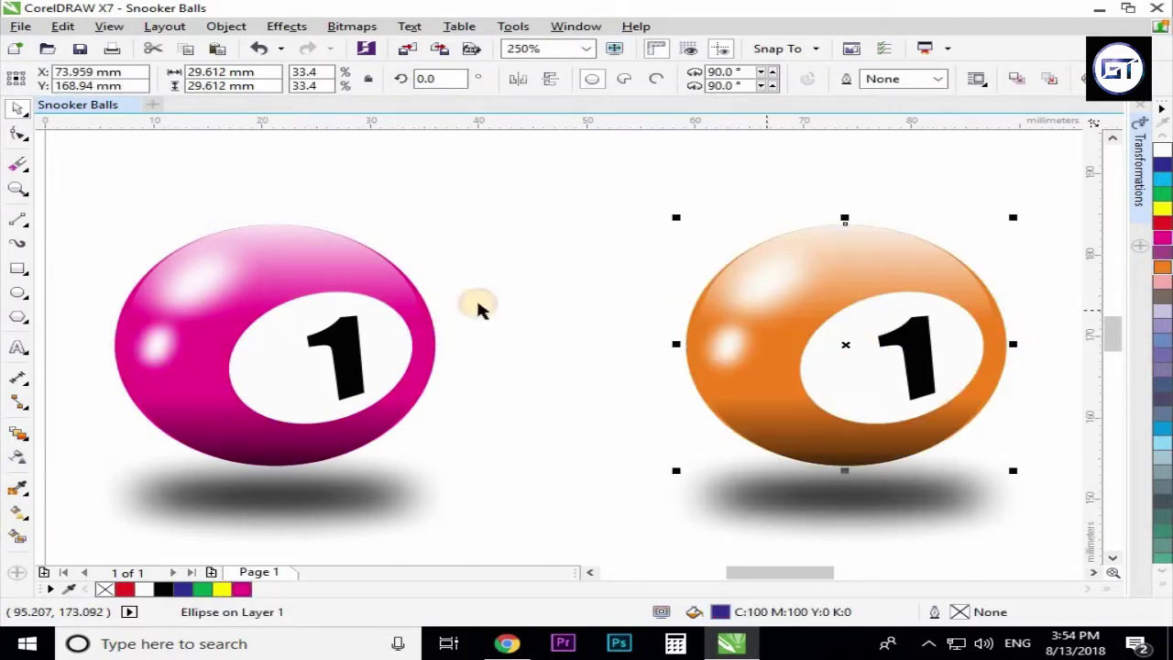
Step: Fill the base ellipse of the second row's third ball with purple (C20 M80 Y0 K20)
scroll(477, 311, down, 2)
scroll(728, 314, down, 2)
scroll(760, 314, up, 6)
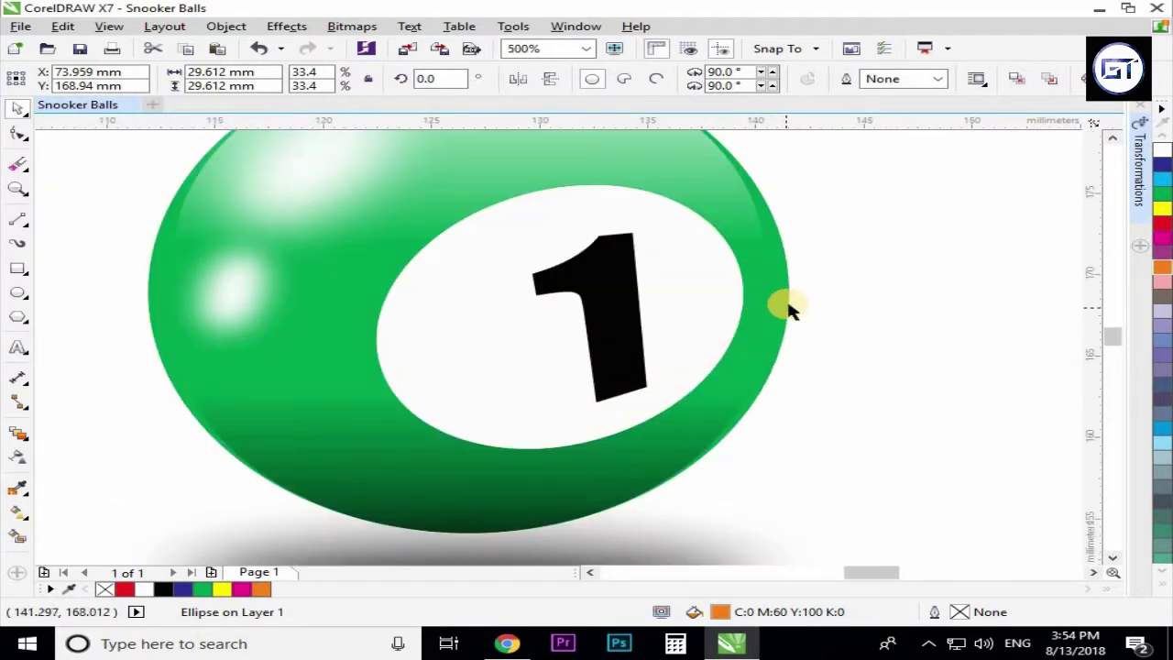
click(786, 307)
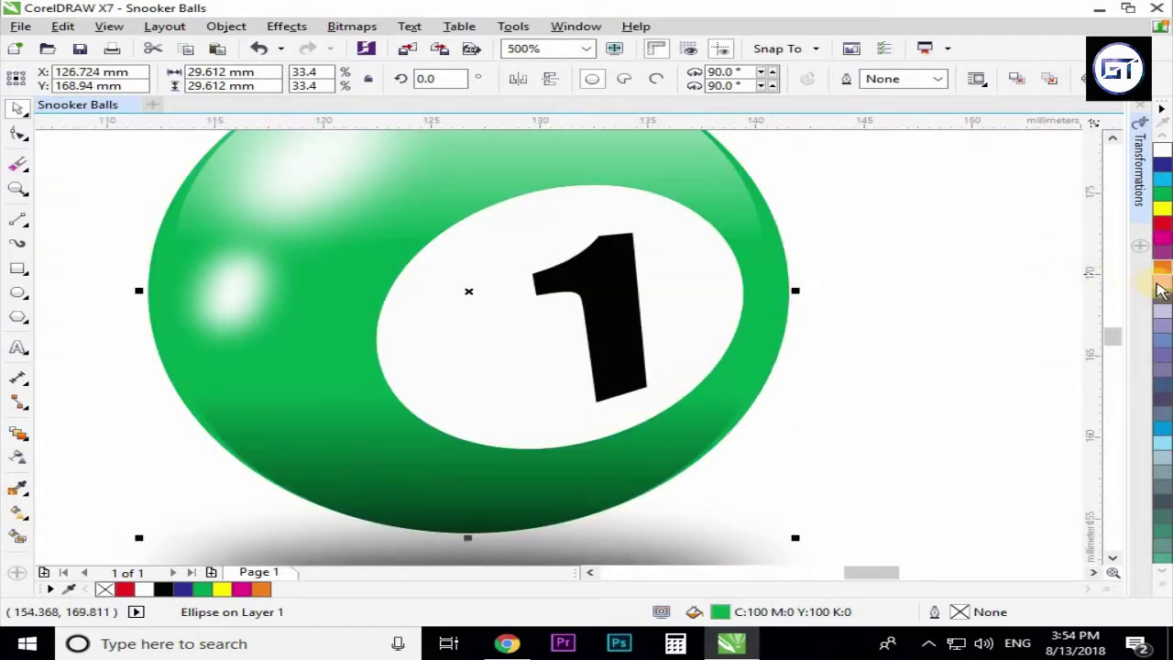
click(1162, 283)
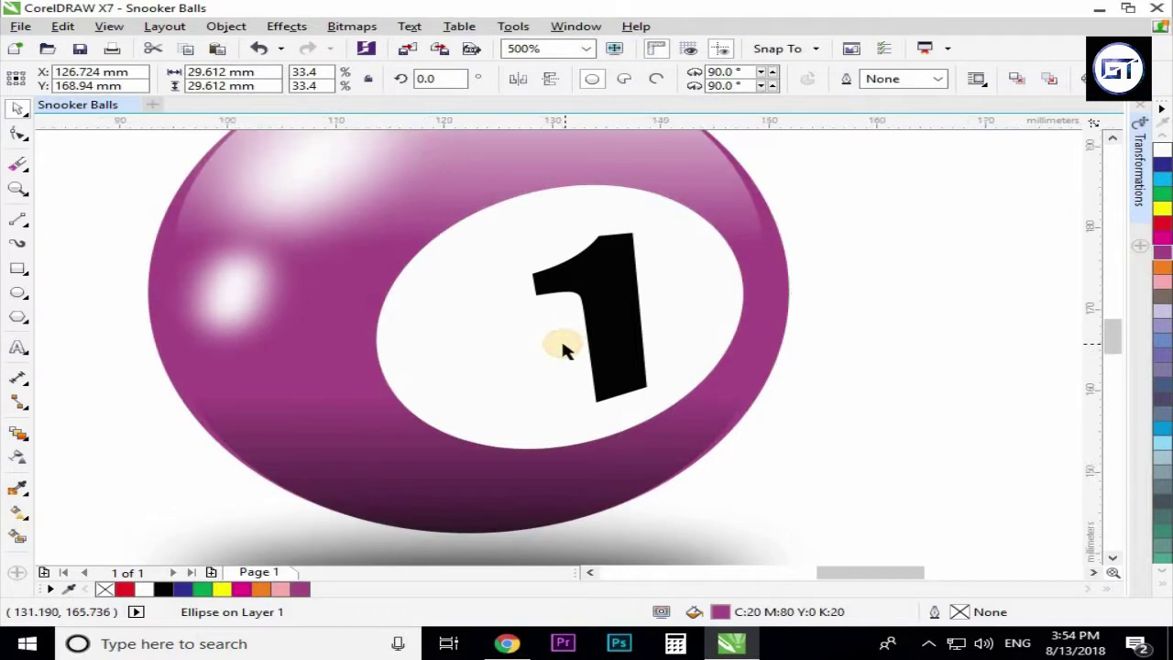
Step: Fill the base ellipse of the second row's fourth ball with brown (C0 M60 Y60 K40)
scroll(563, 349, down, 4)
scroll(923, 341, up, 4)
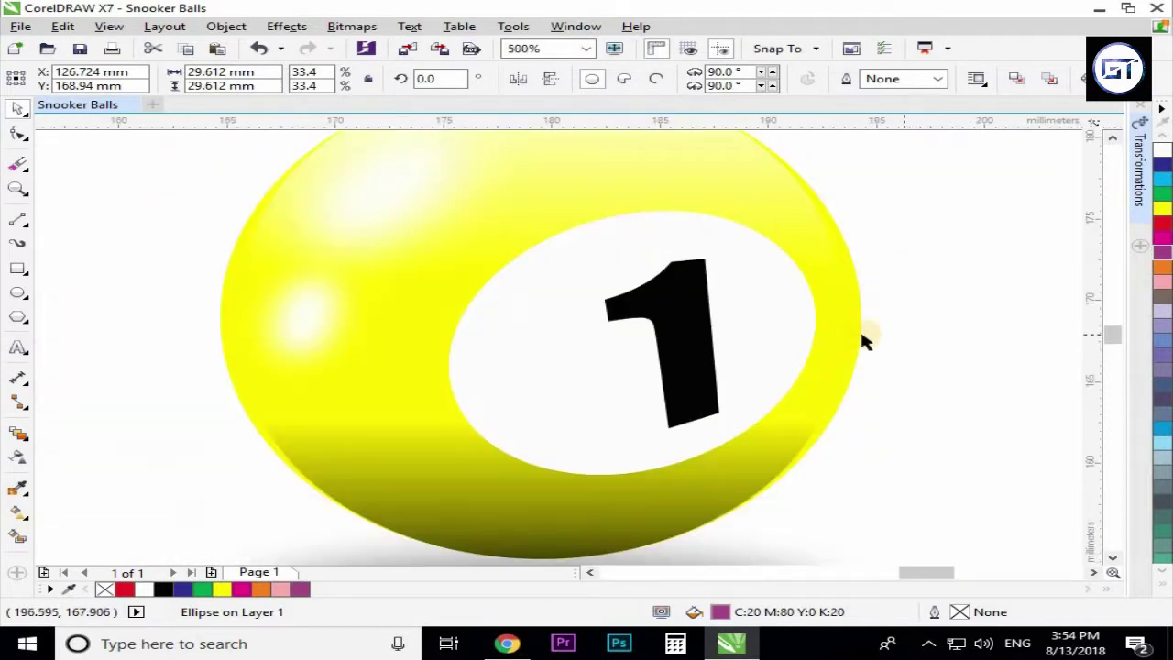
click(862, 332)
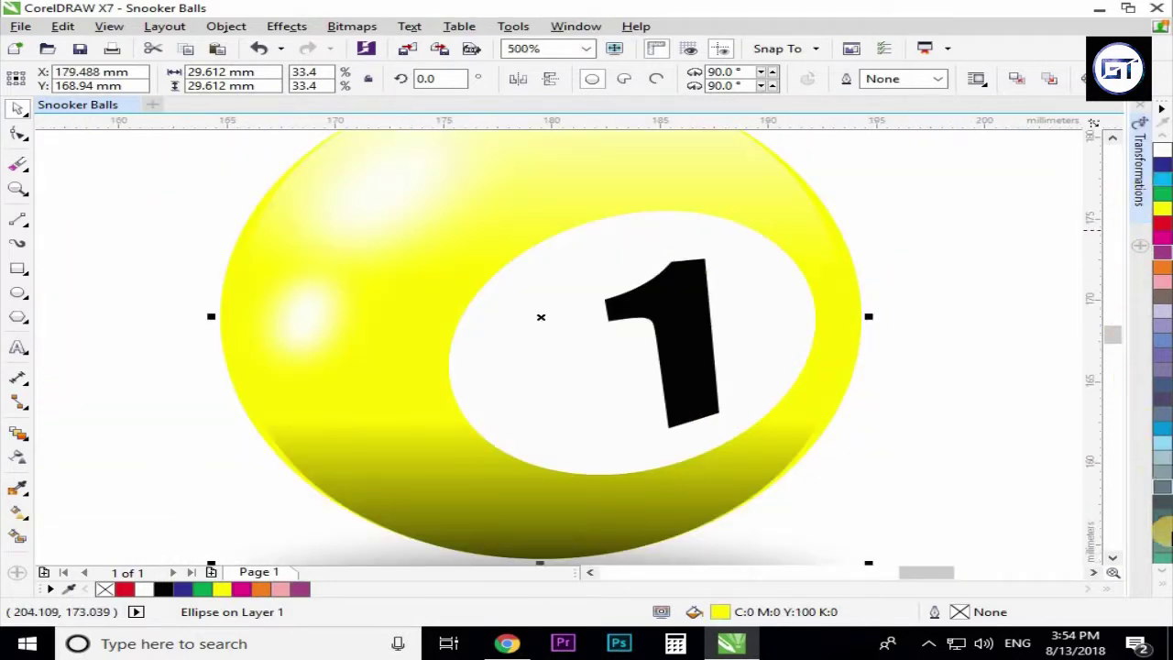
click(1163, 590)
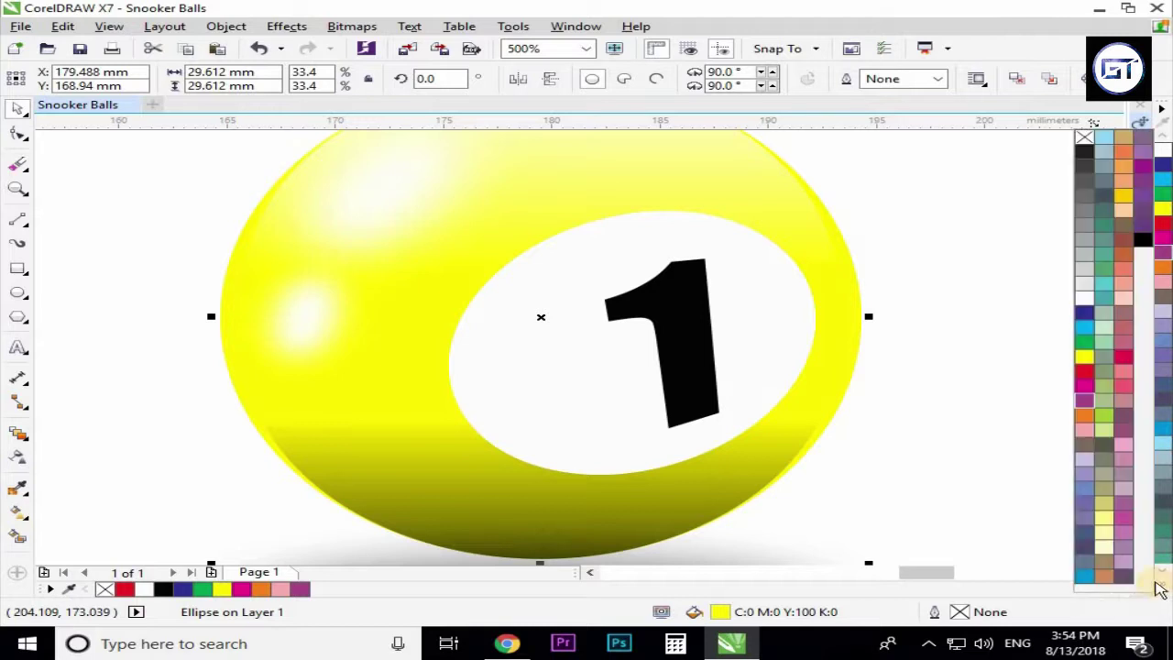
click(1124, 241)
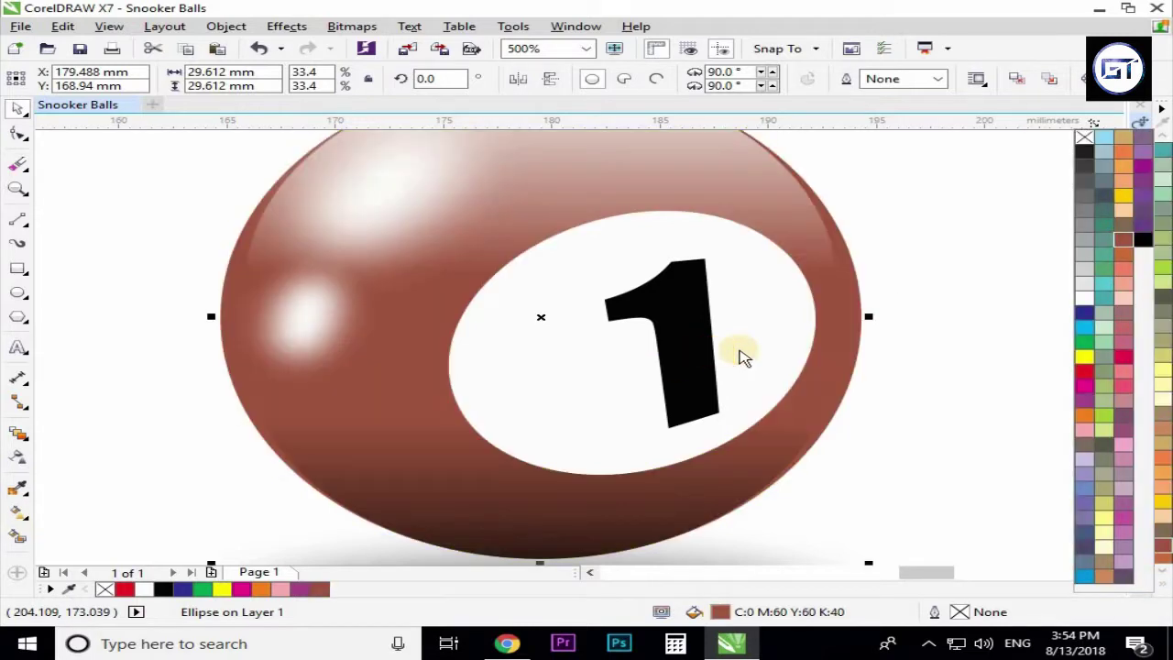
scroll(760, 358, down, 3)
click(831, 389)
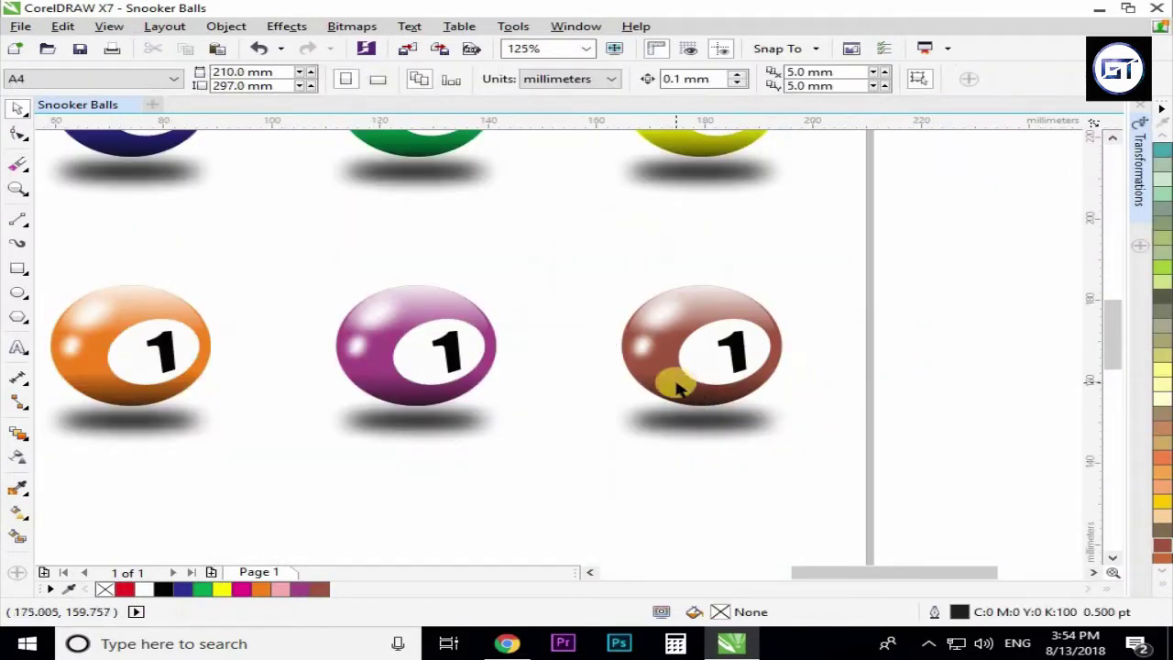
Step: Copy the second row of four balls about 61 mm straight down to form a third row
scroll(628, 367, down, 4)
scroll(627, 357, up, 2)
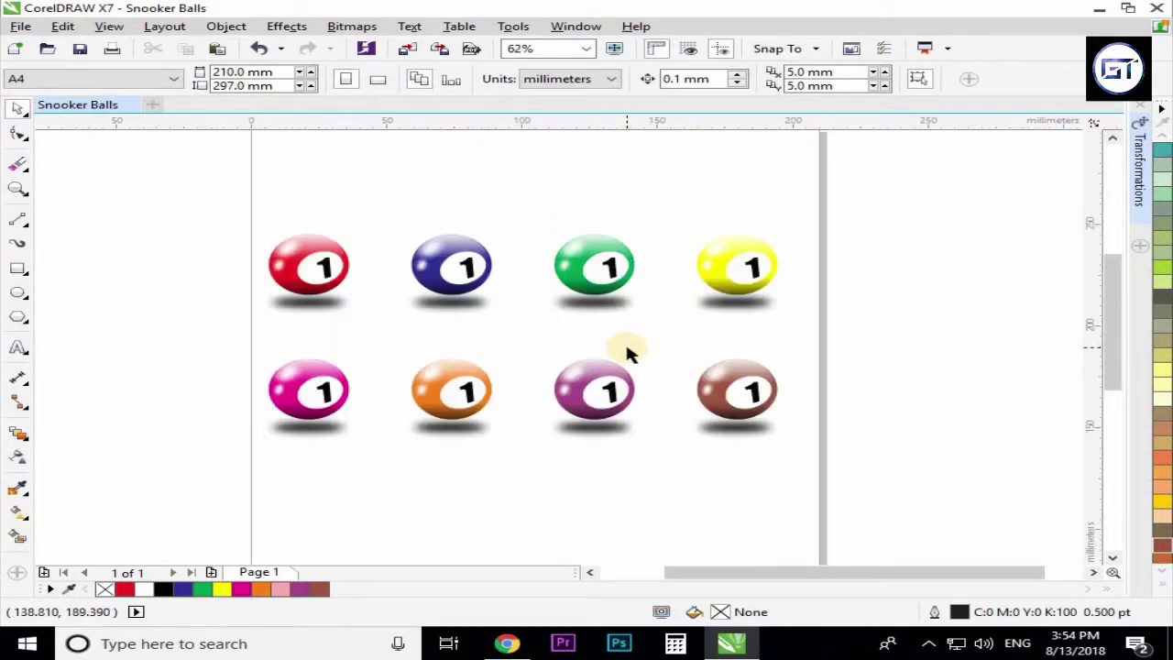
drag(210, 333, 814, 472)
drag(746, 400, 786, 515)
scroll(667, 372, down, 2)
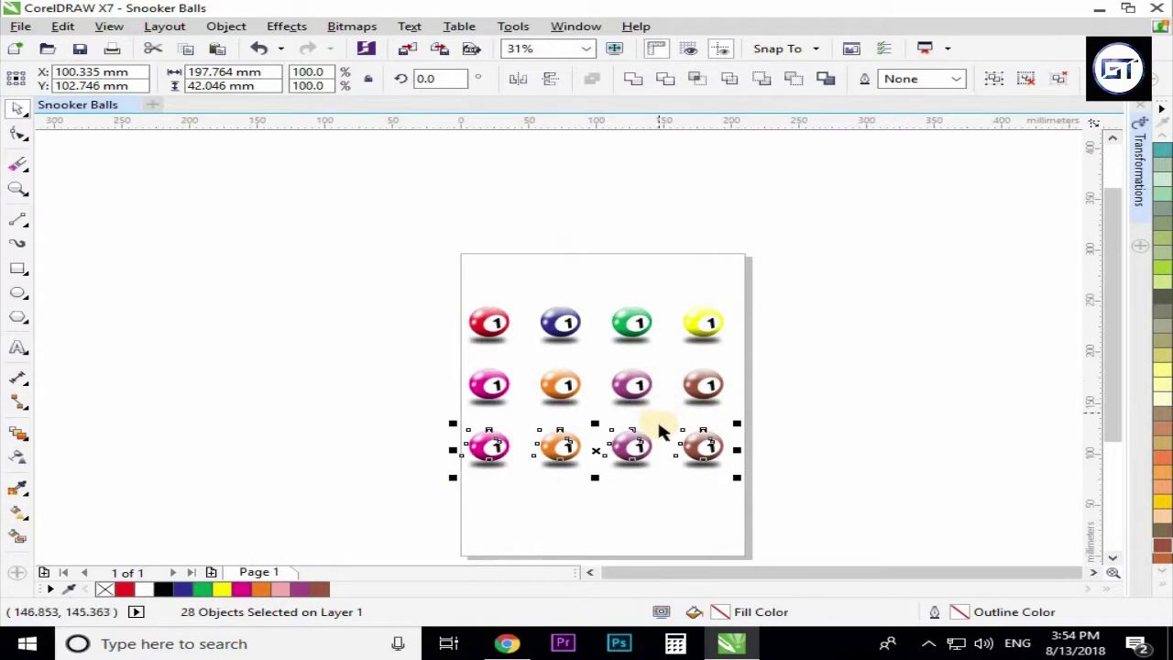
scroll(636, 419, up, 2)
click(676, 467)
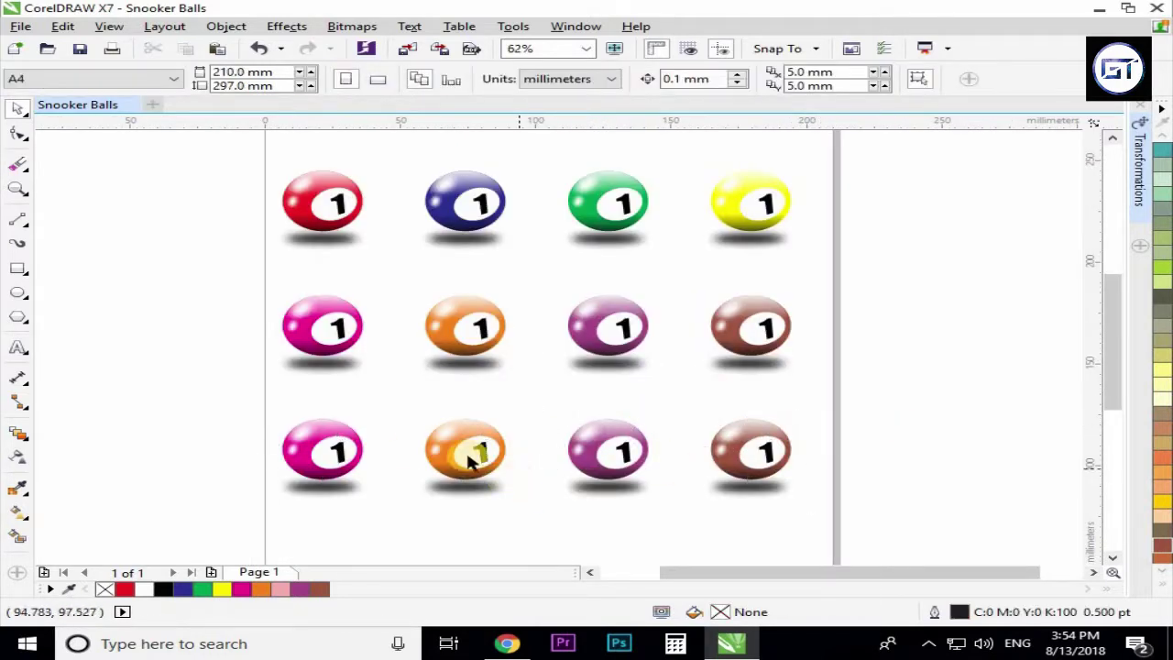
Step: Fill the base ellipse of the third row's first ball with lime green (C40 M0 Y100 K0)
scroll(312, 452, up, 2)
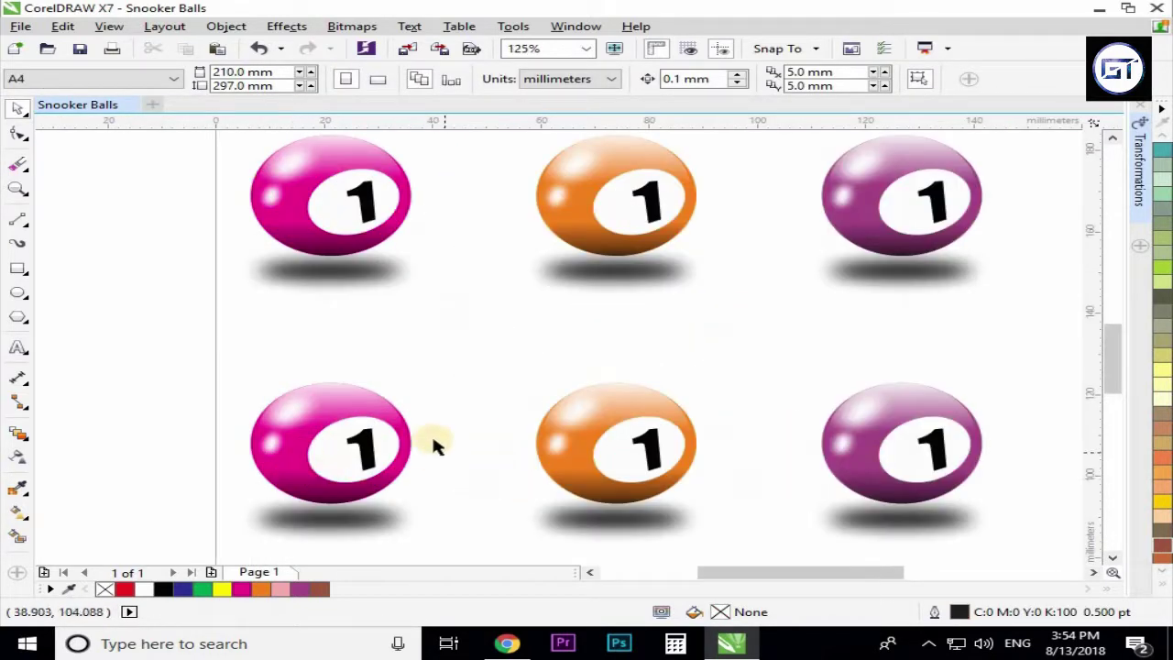
click(406, 458)
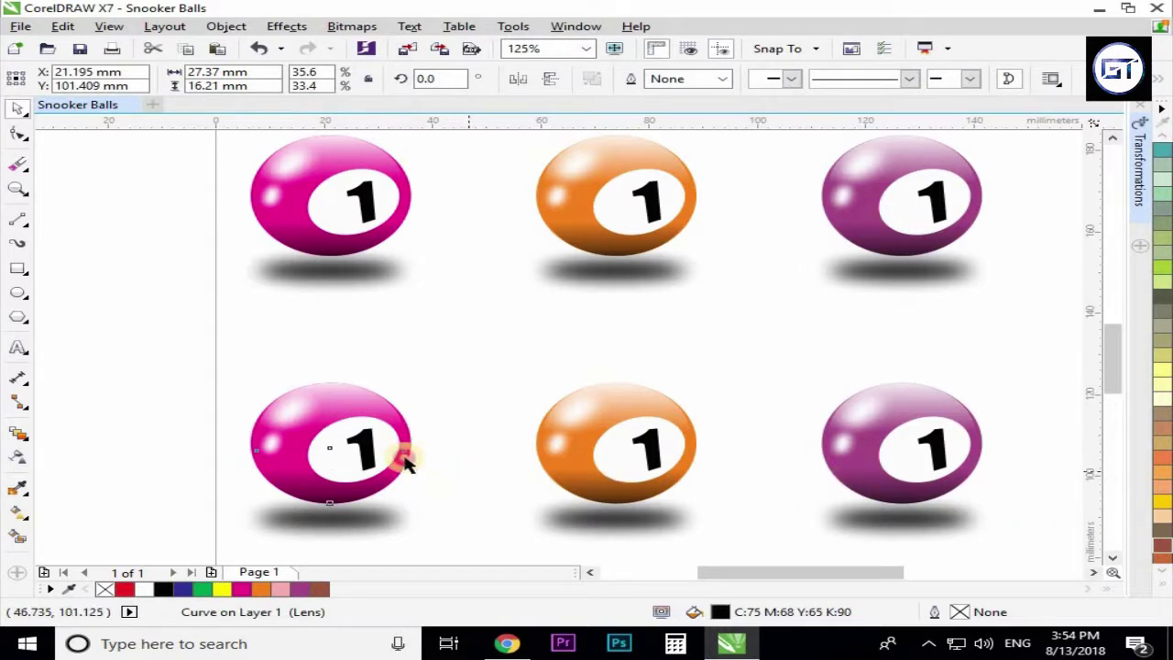
click(433, 454)
scroll(435, 455, up, 2)
click(432, 445)
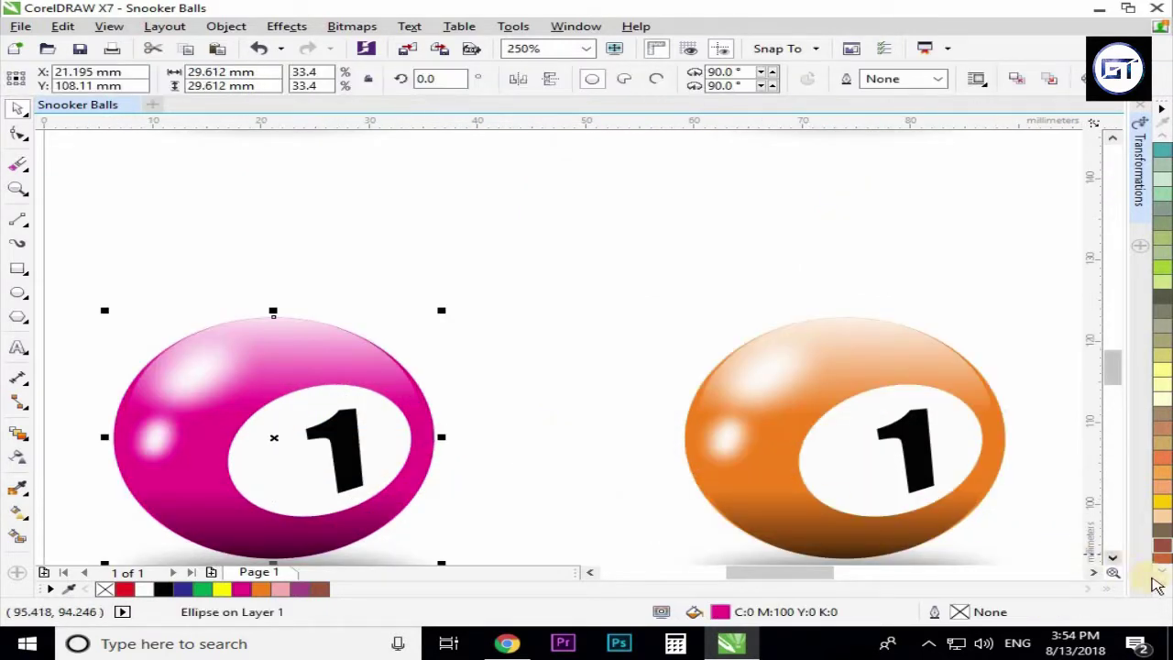
click(1162, 587)
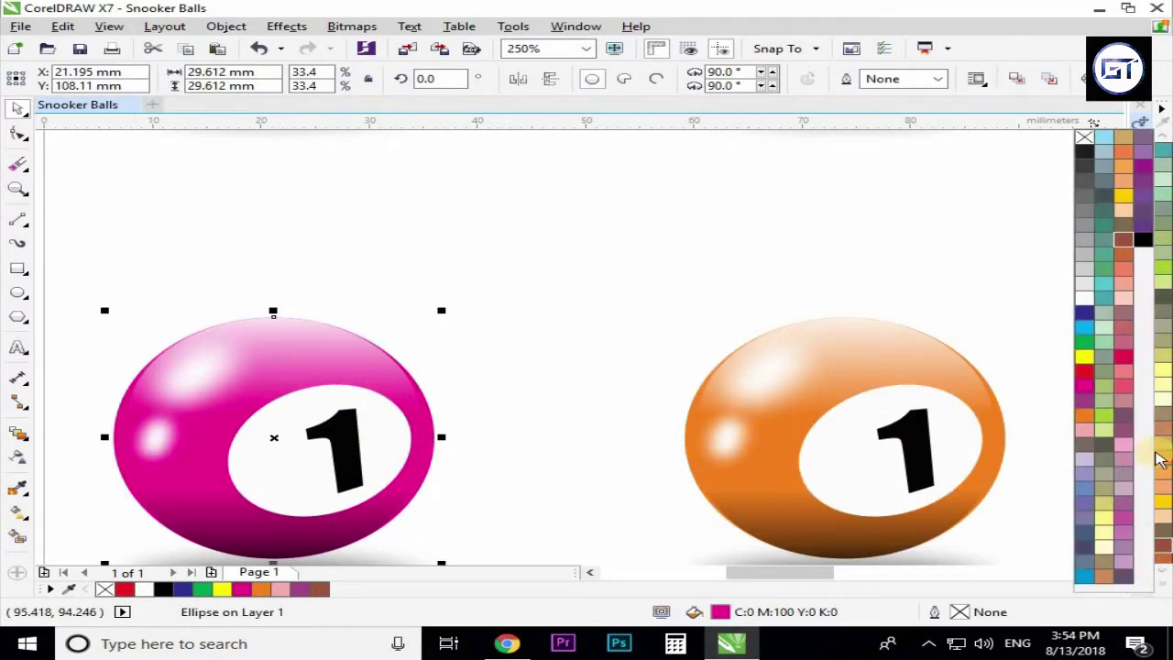
click(1104, 415)
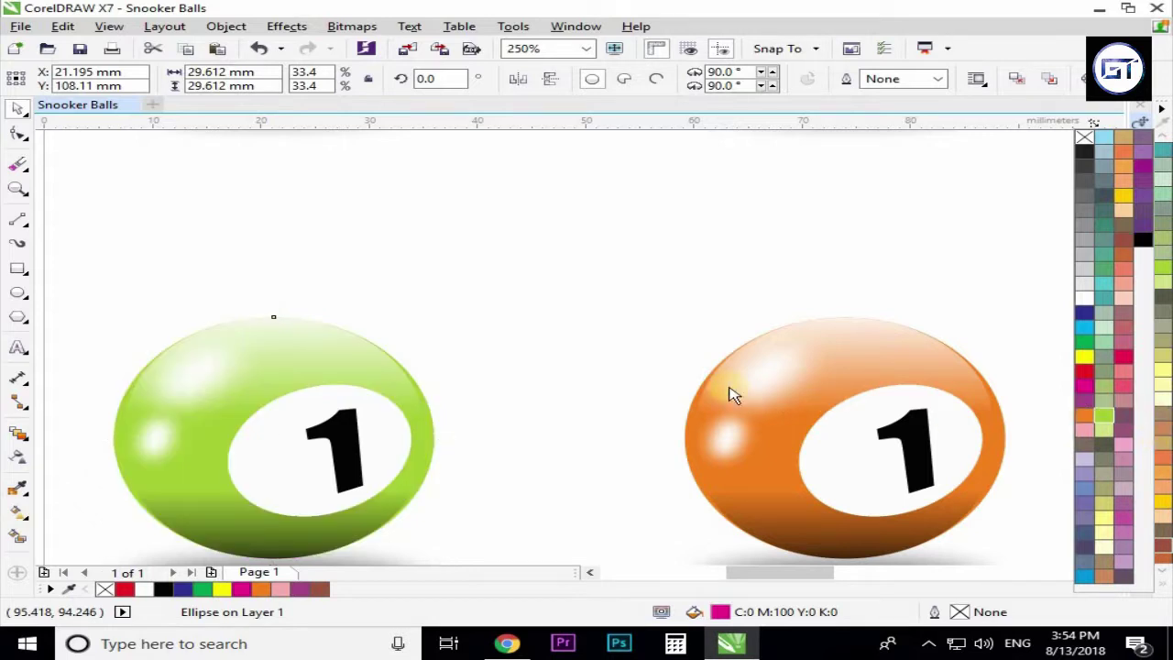
Step: Fill the base ellipse of the third row's second ball with pale yellow
scroll(789, 385, down, 2)
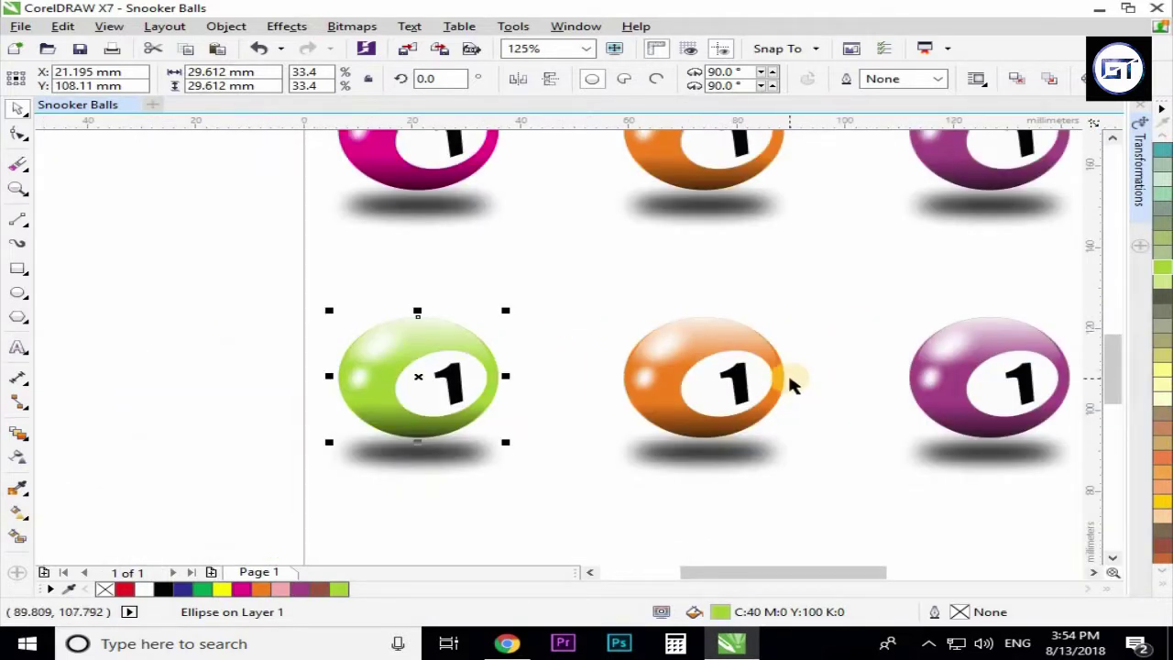
scroll(784, 380, up, 2)
click(777, 383)
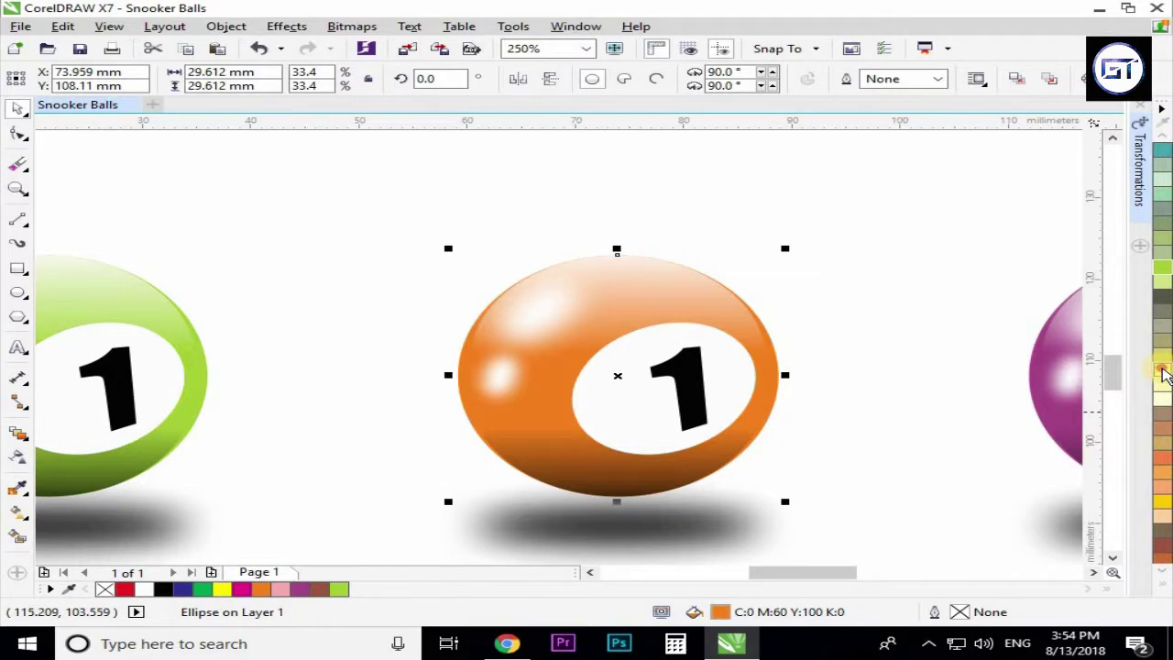
click(1162, 371)
scroll(632, 346, down, 2)
click(774, 328)
scroll(872, 374, down, 1)
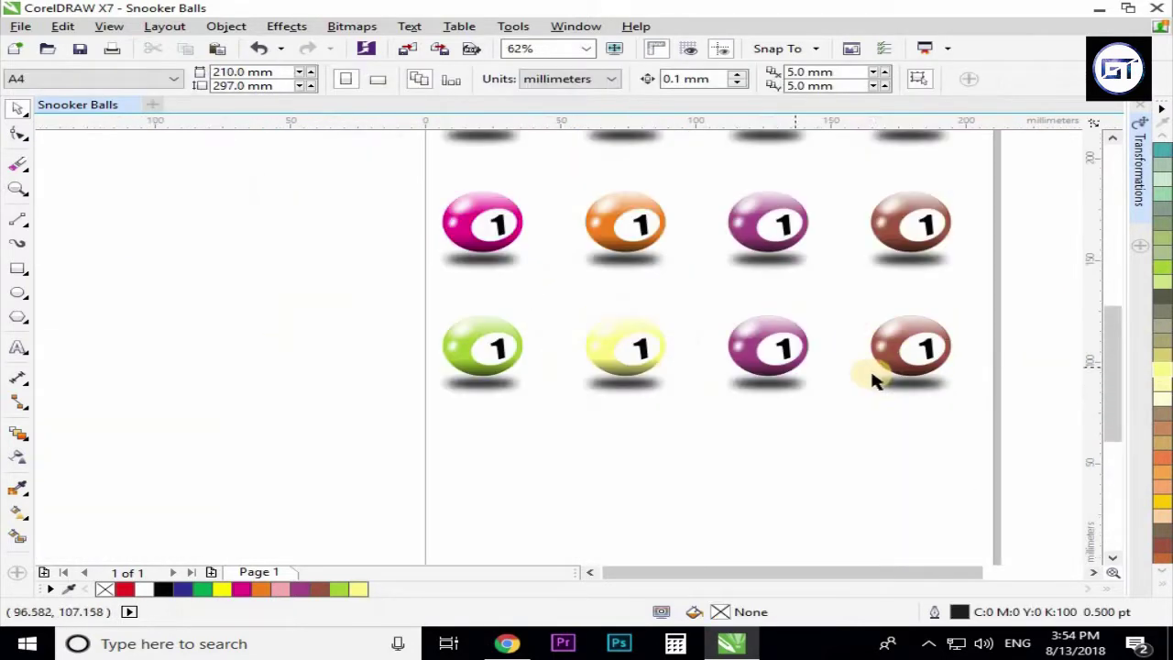
Step: Fill the base ellipse of the third row's third ball with orange (C0 M60 Y100 K0)
scroll(814, 358, up, 2)
click(803, 366)
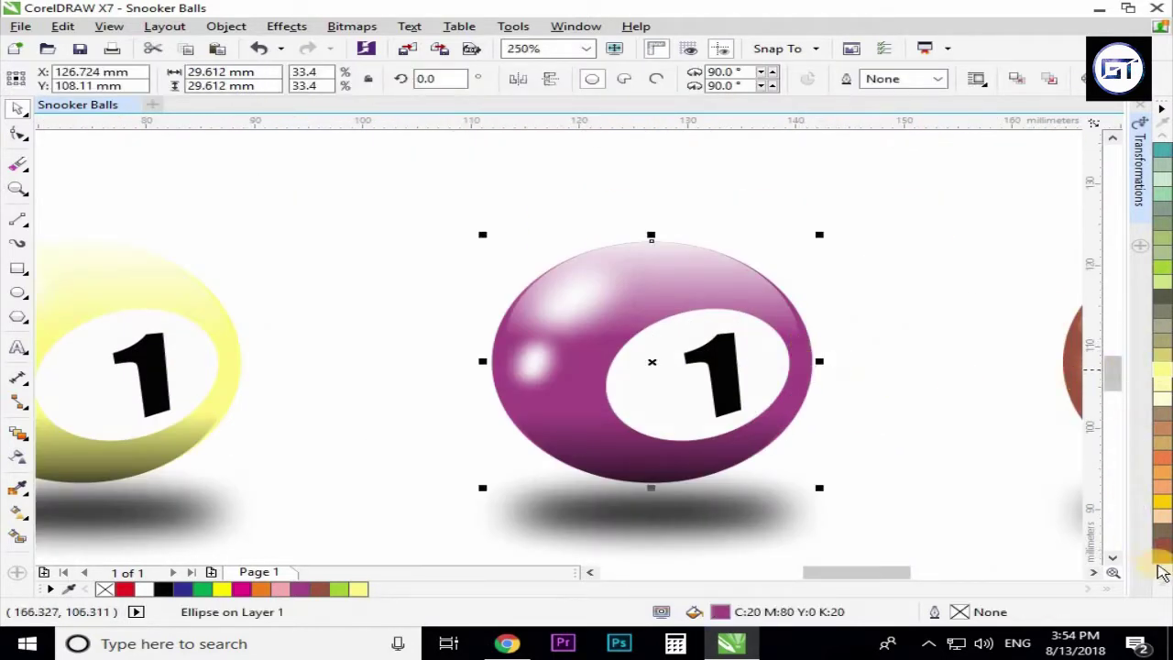
click(1161, 585)
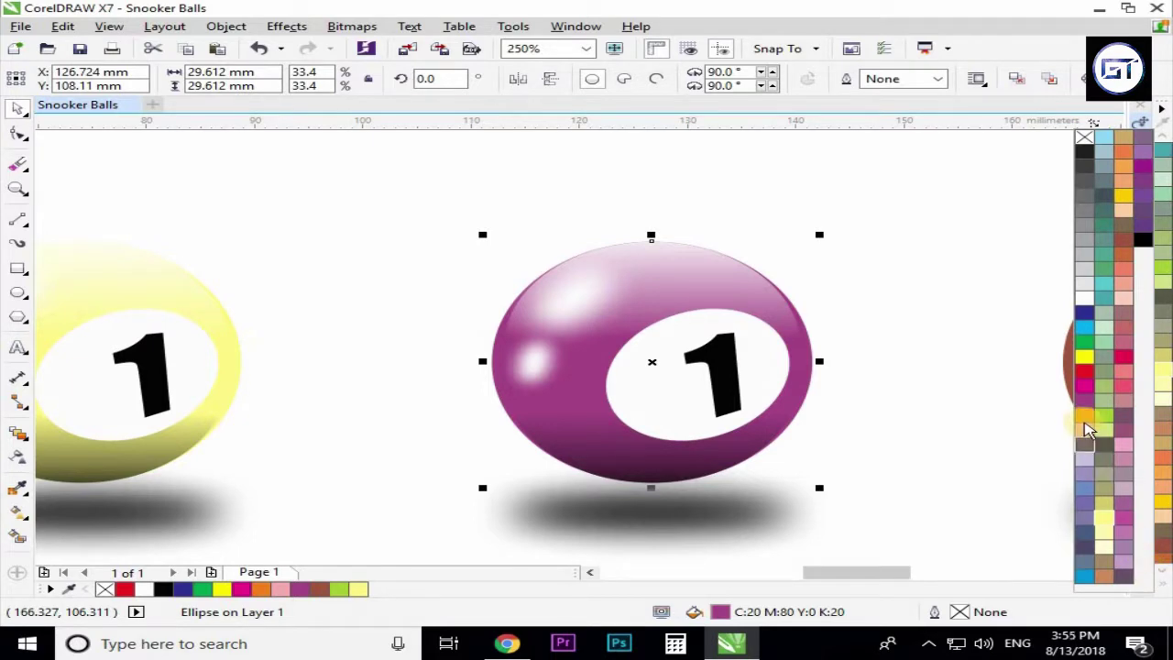
click(1084, 420)
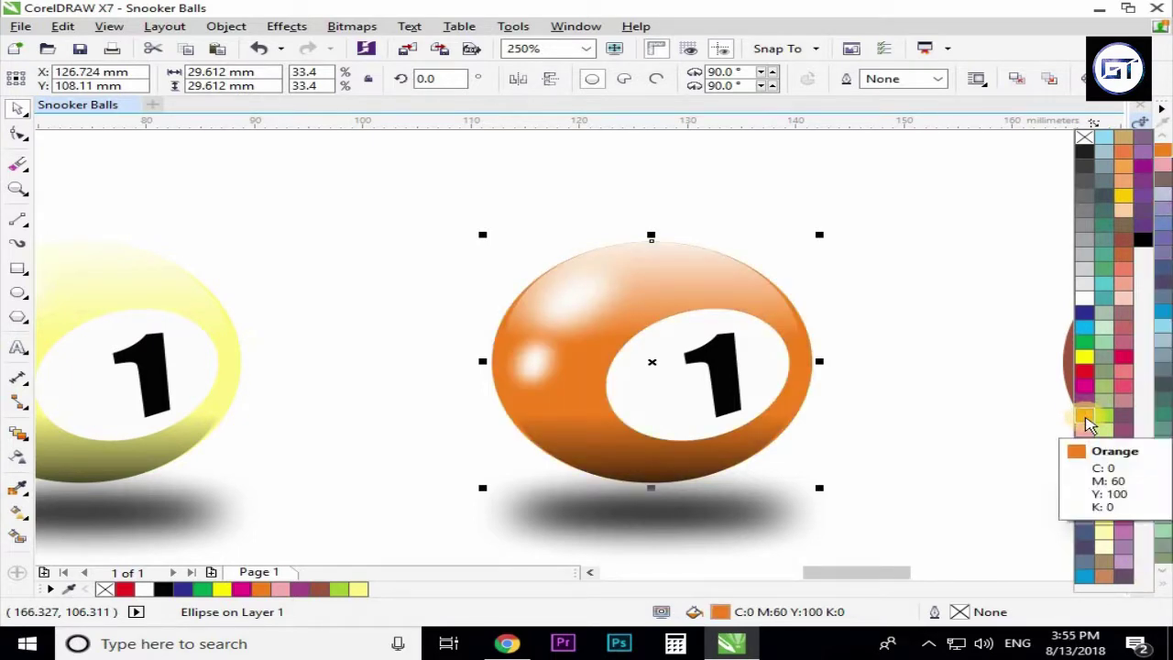
Step: Change the fill of the third row's third ball's base ellipse to pink (C0 M40 Y20 K0)
click(1085, 432)
scroll(618, 393, down, 2)
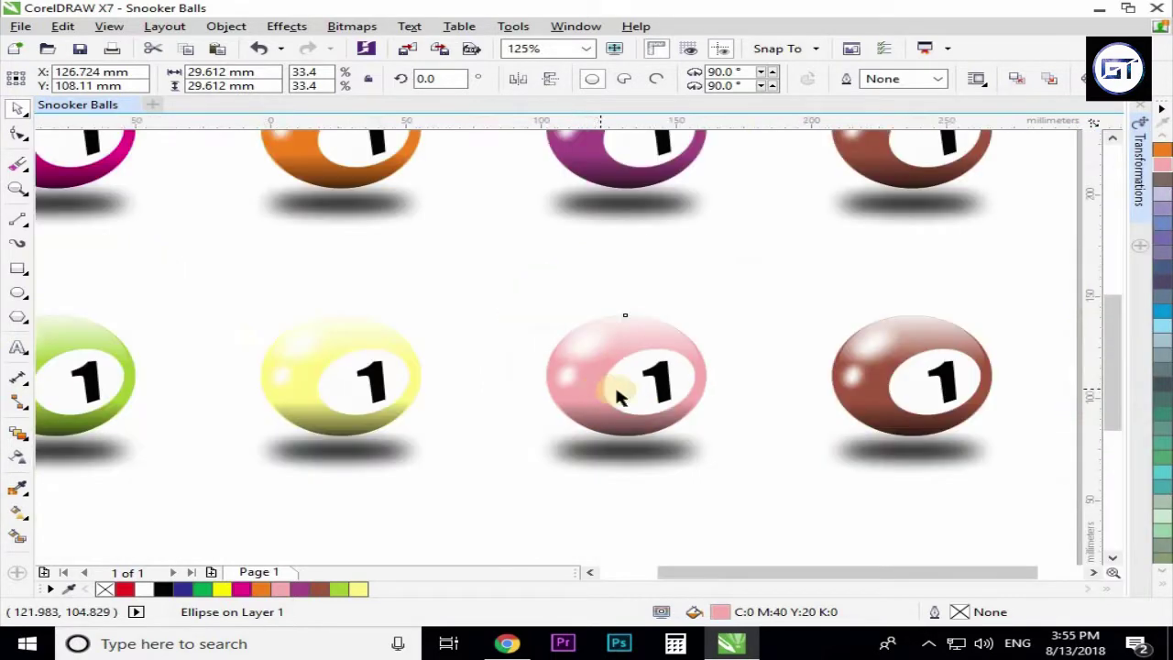
Step: Fill the base ellipse of the third row's fourth ball with turquoise (C60 M0 Y20 K0)
scroll(802, 391, up, 5)
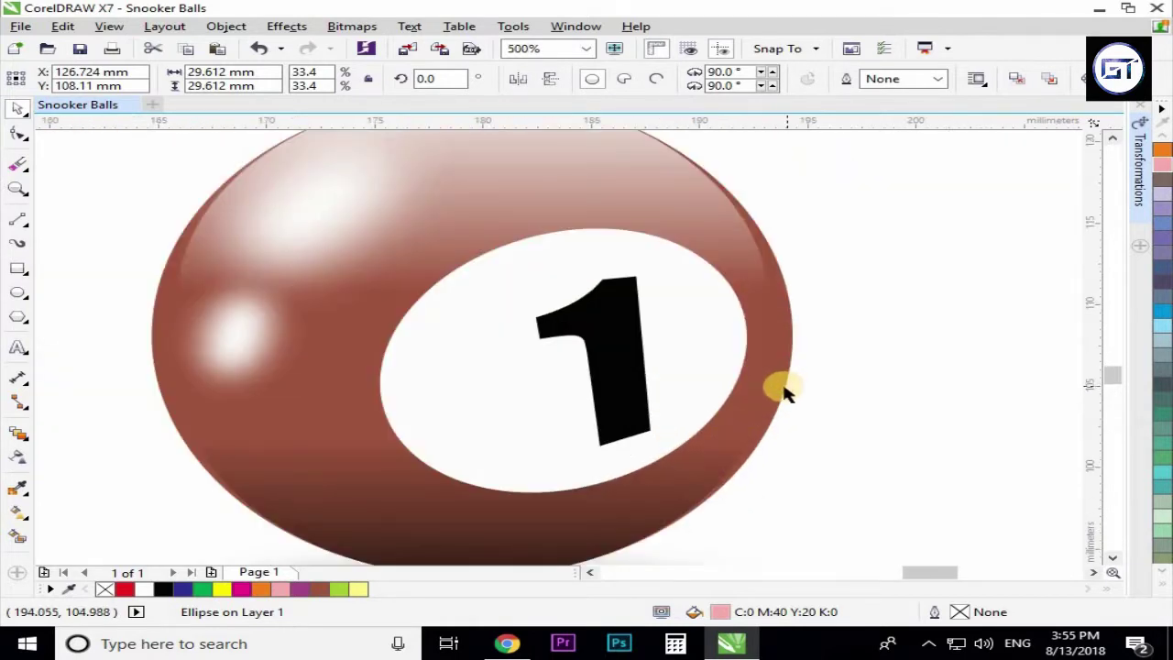
click(783, 390)
click(1164, 583)
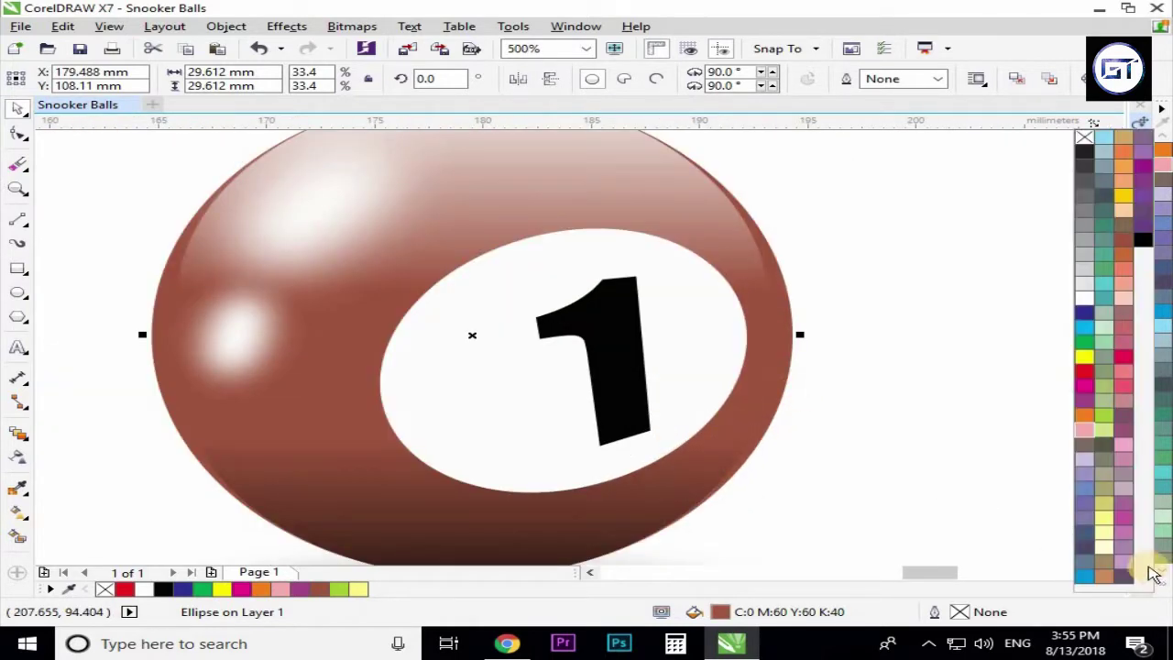
click(1118, 291)
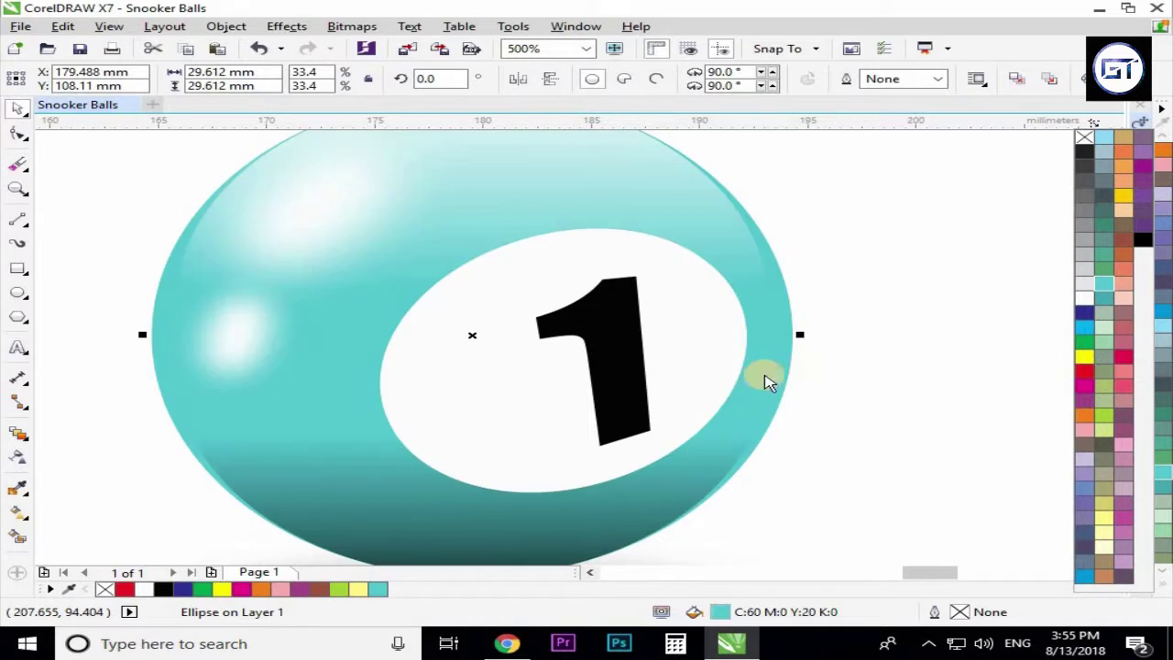
click(852, 375)
scroll(764, 364, down, 3)
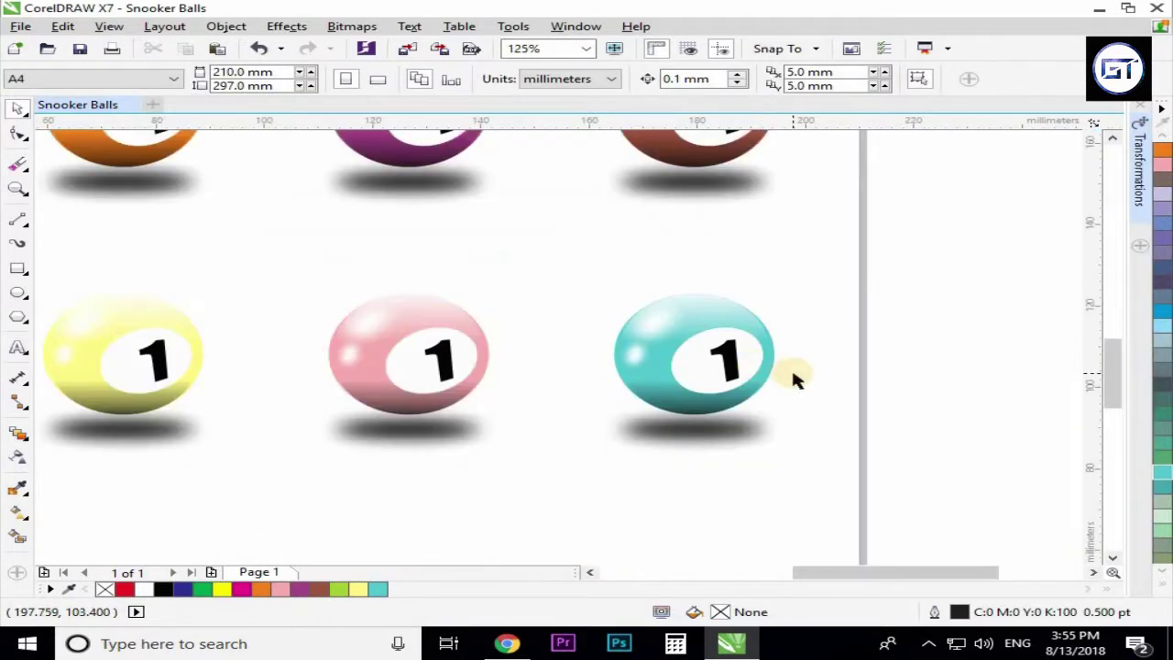
scroll(793, 380, down, 1)
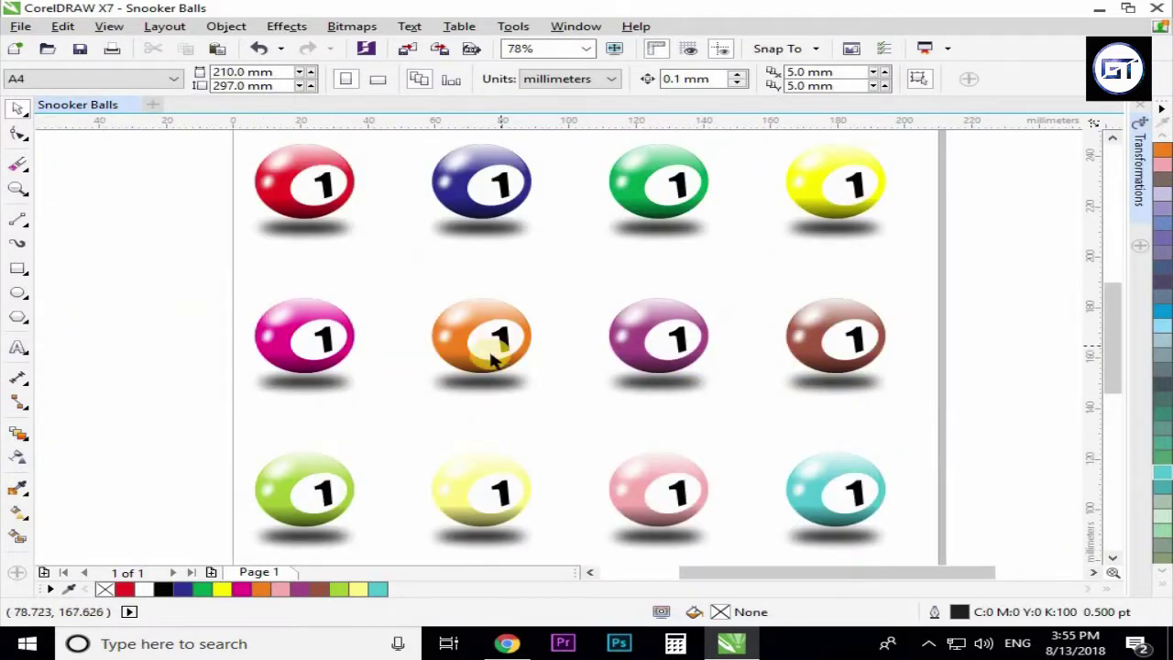
scroll(491, 353, down, 2)
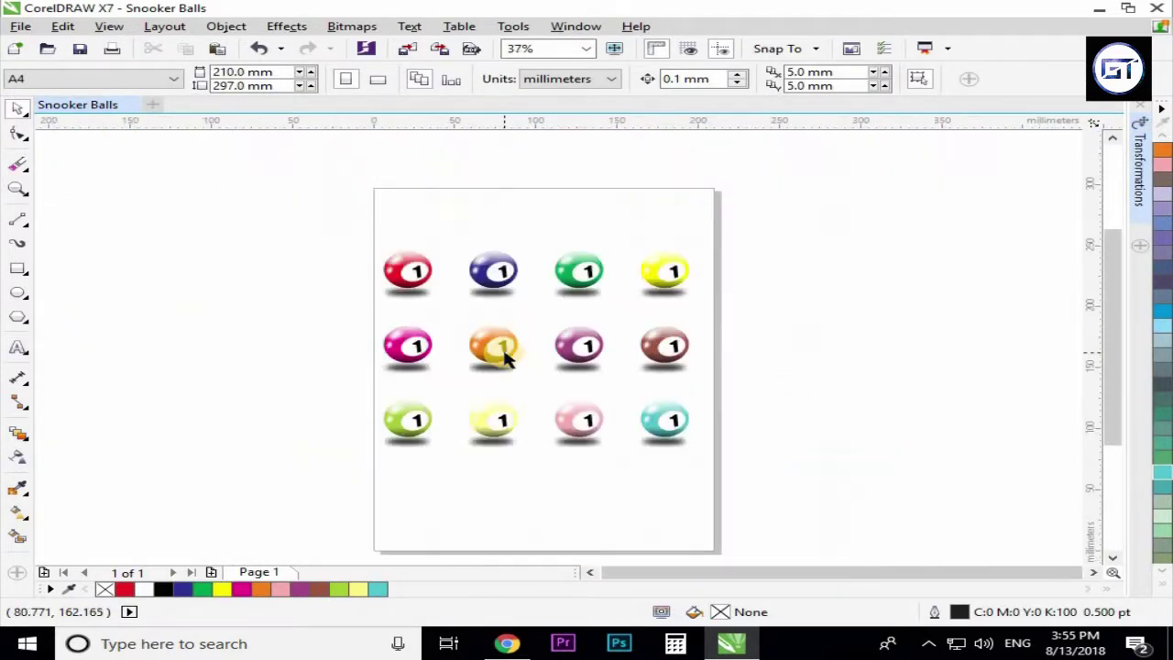
Step: Add artistic text beside the page reading "Thanks For Watching Please Subscribe", with each word on its own line
click(18, 347)
click(119, 265)
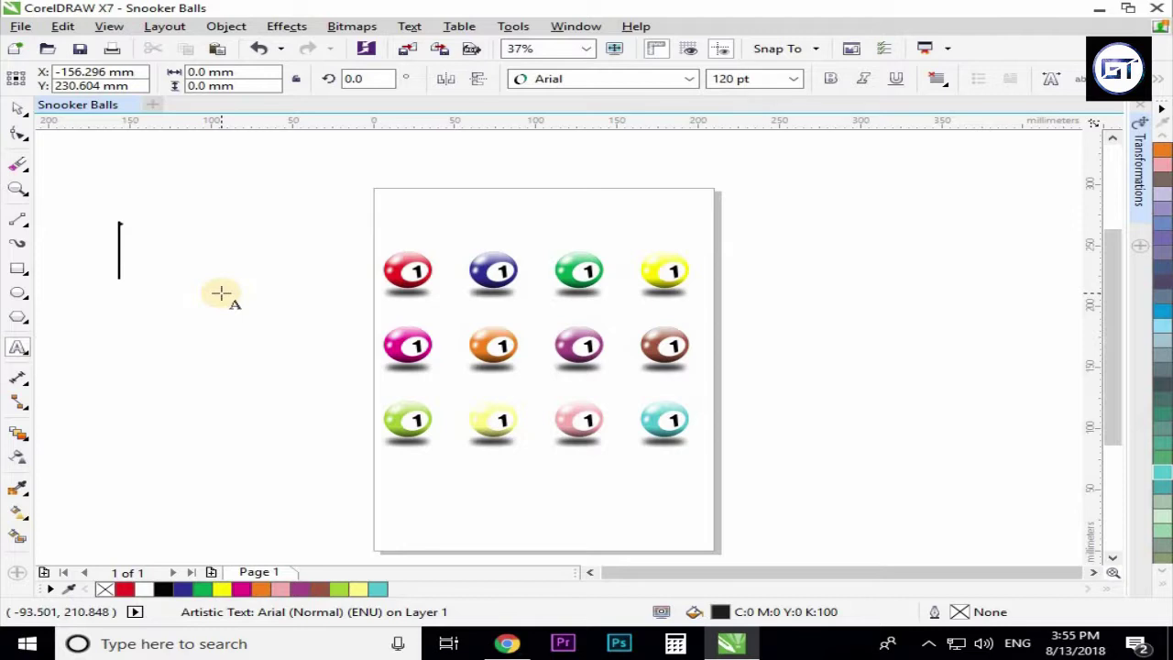
text(Thanks For )
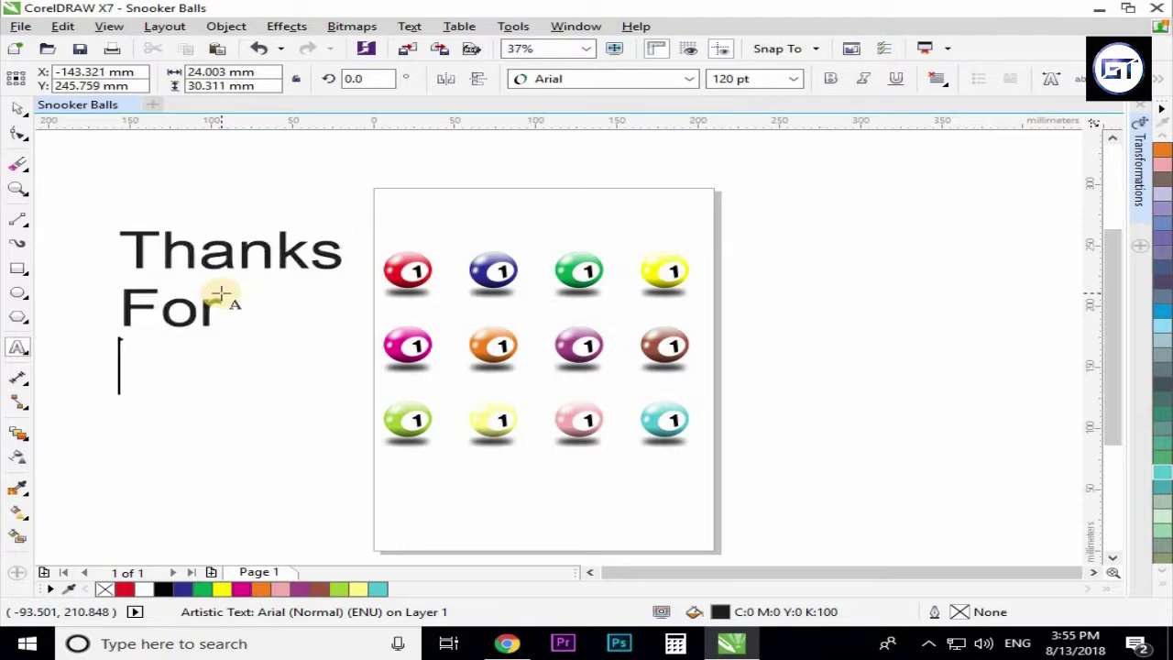
text(Watching )
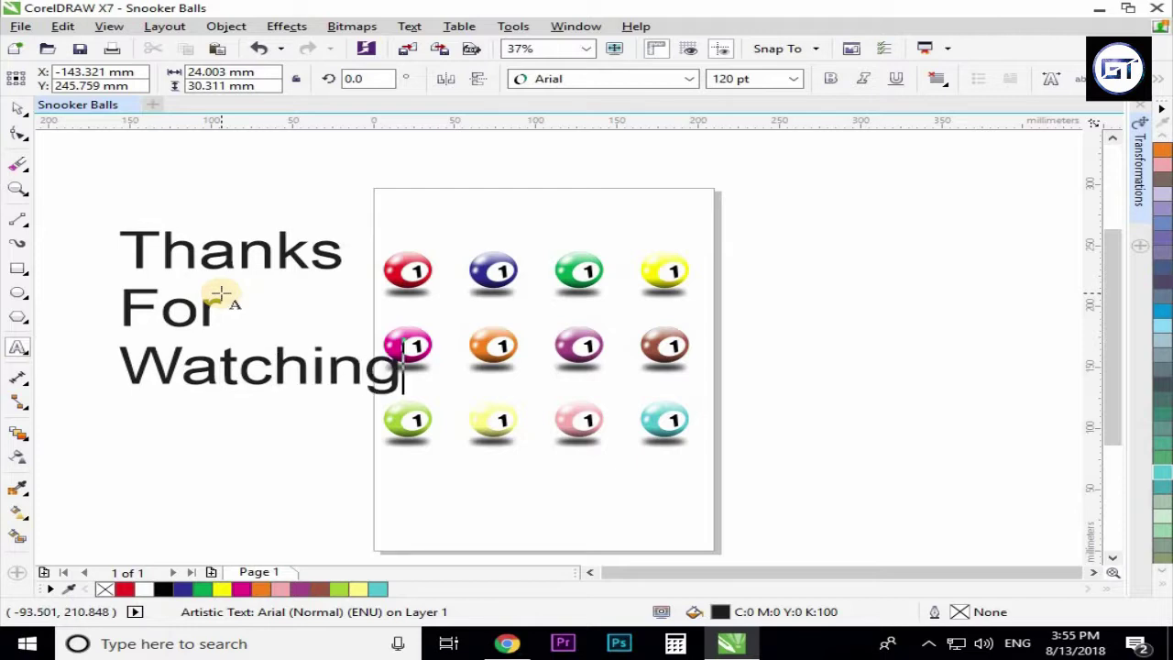
text(Please )
text(Subs)
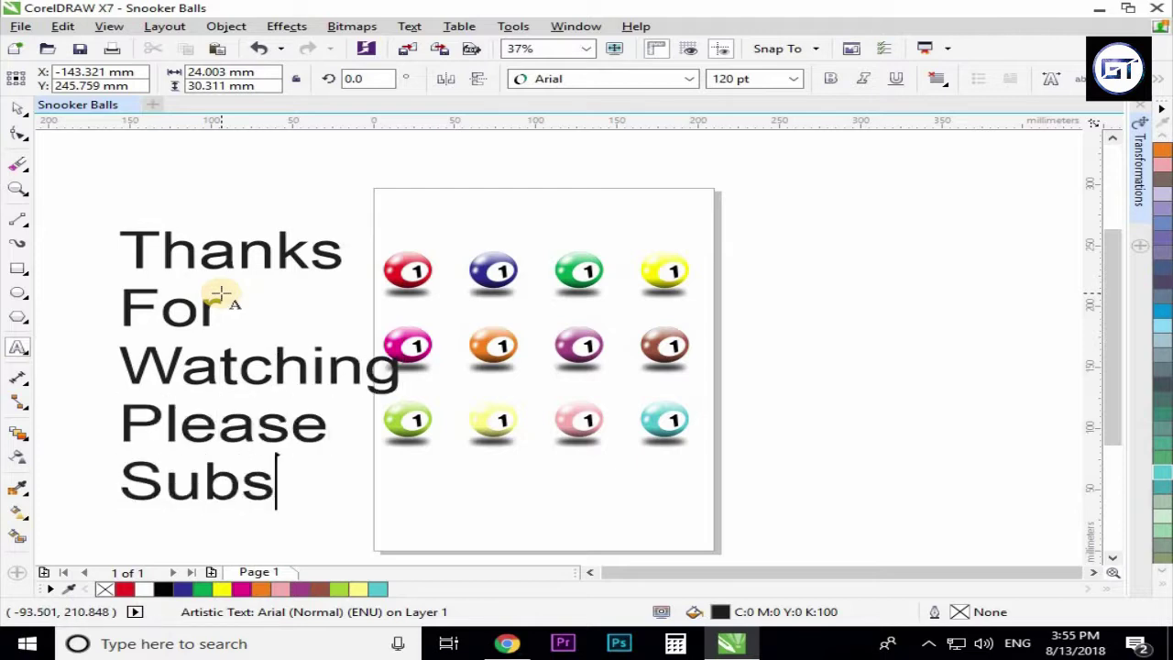
text(cribe )
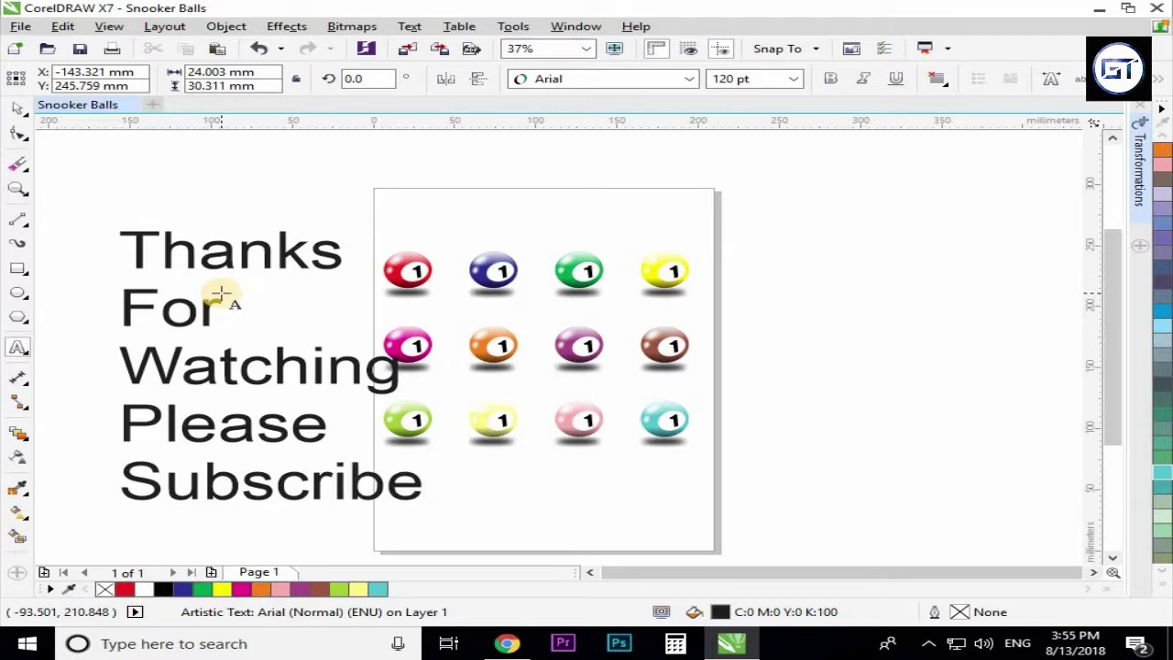
Step: Continue the closing text with the lines "Our Channel For More" and "Graphic Related Vido"
text(Our Channel For More)
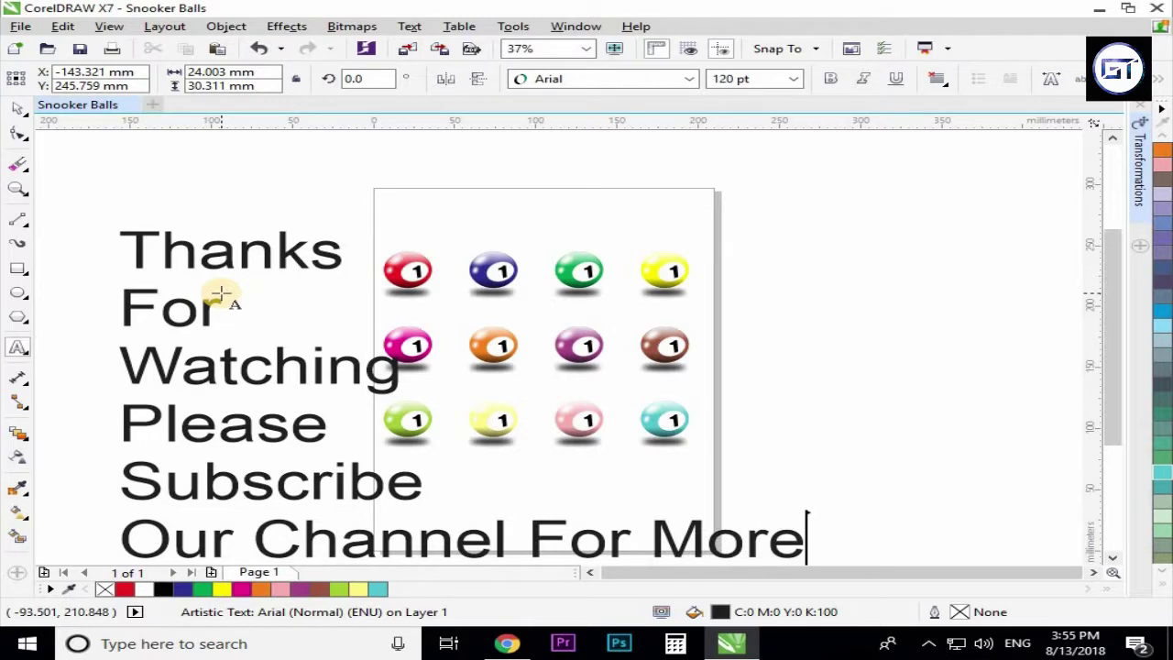
key(Return)
text(Graphic Related)
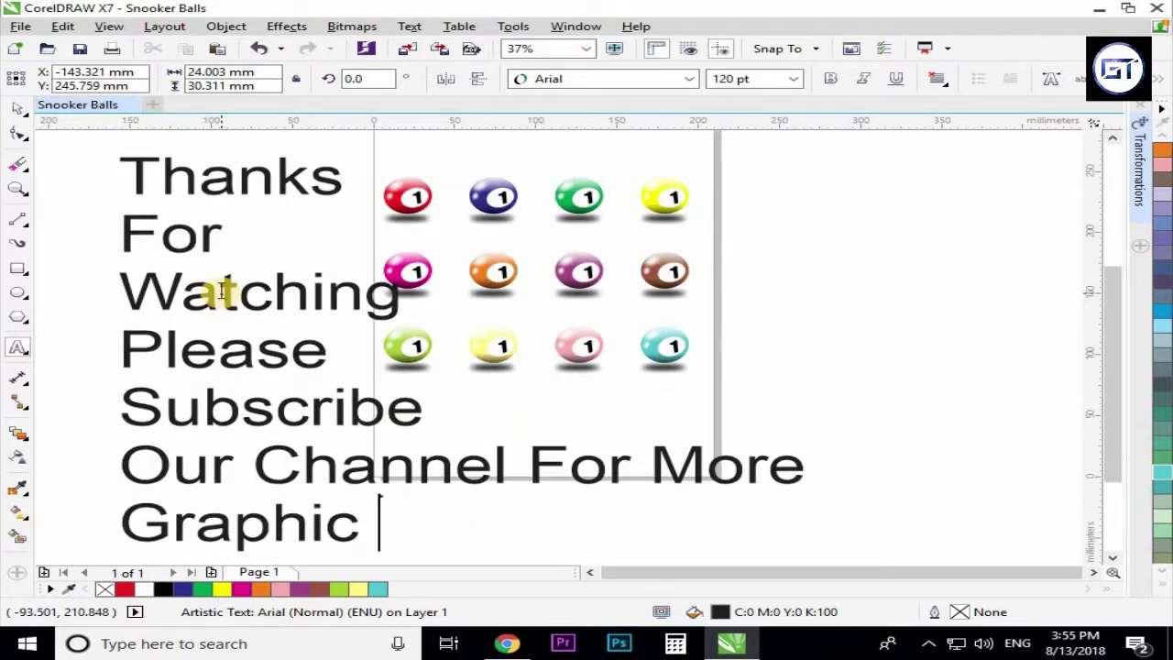
text( Vidos)
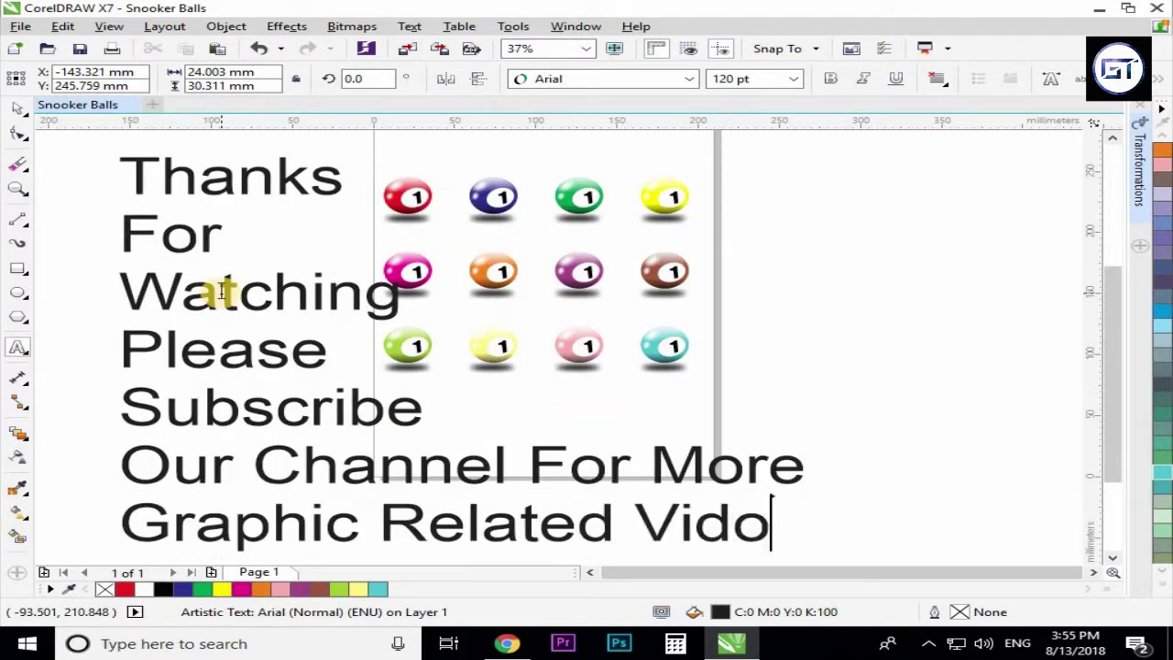